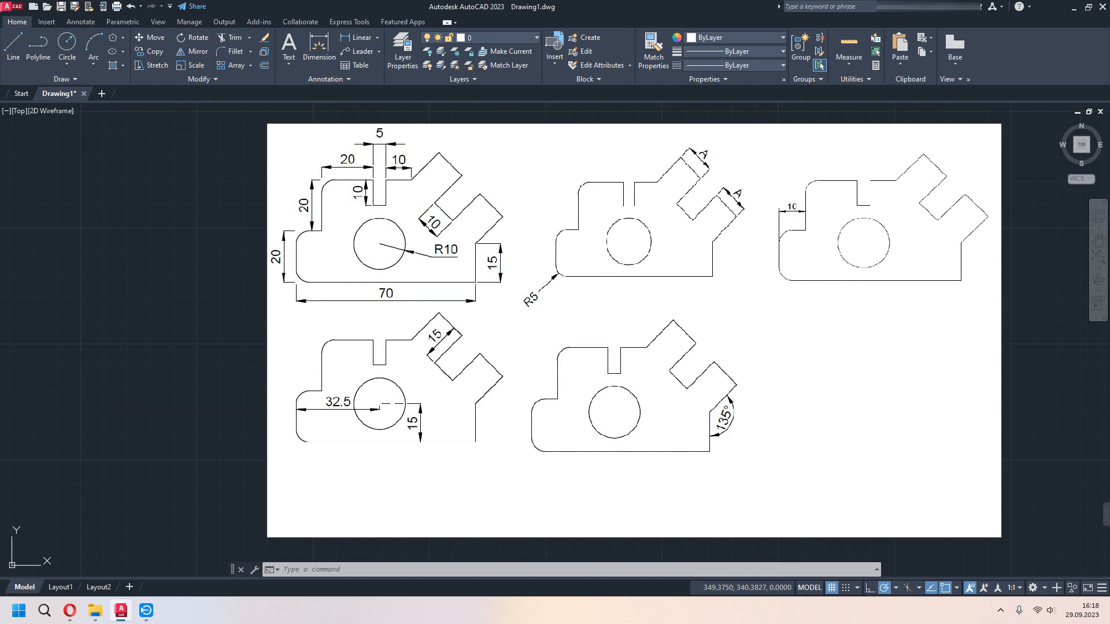
- Draw a 70-unit horizontal base line for the profile, running leftward in the empty space beside the reference drawings
scroll(218, 324, "down", 1)
middle_click_drag(218, 324, 493, 361)
type("l")
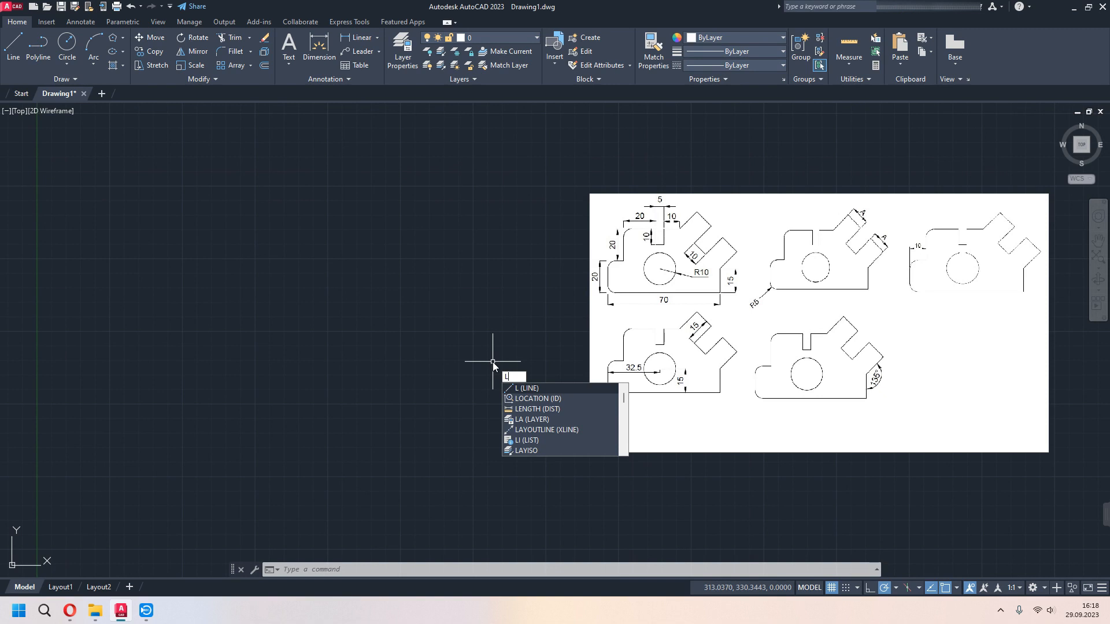
key("Return")
left_click(451, 293)
type("70")
key("Return")
- Continue the outline from the base line's left end with a line 20 units up and one 10 units to the right
scroll(349, 294, "up", 2)
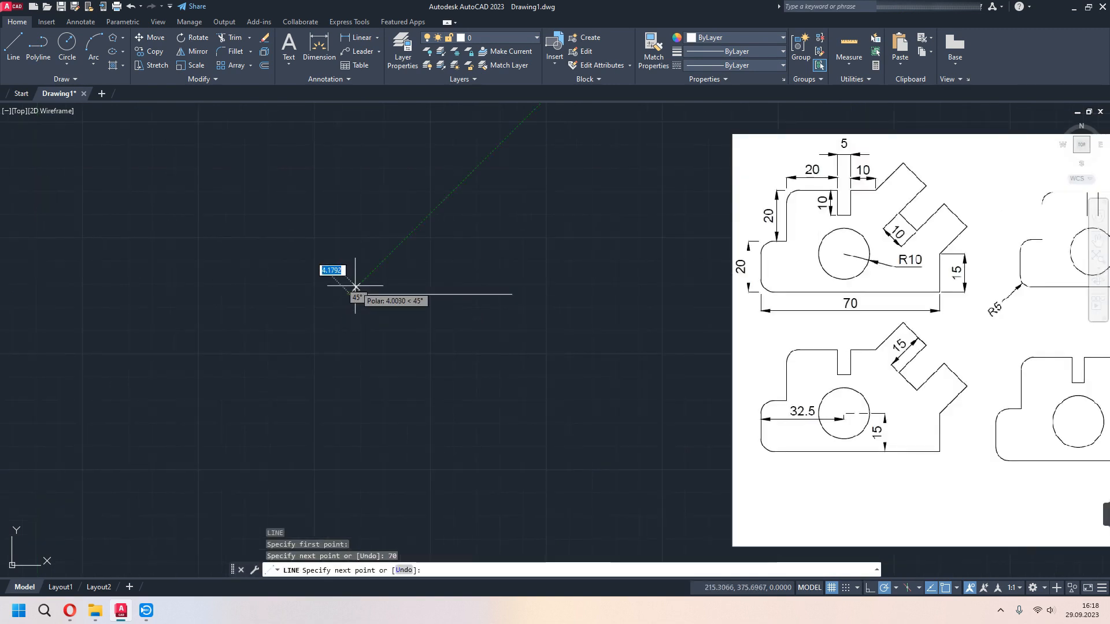
middle_click_drag(355, 287, 344, 367)
type("2")
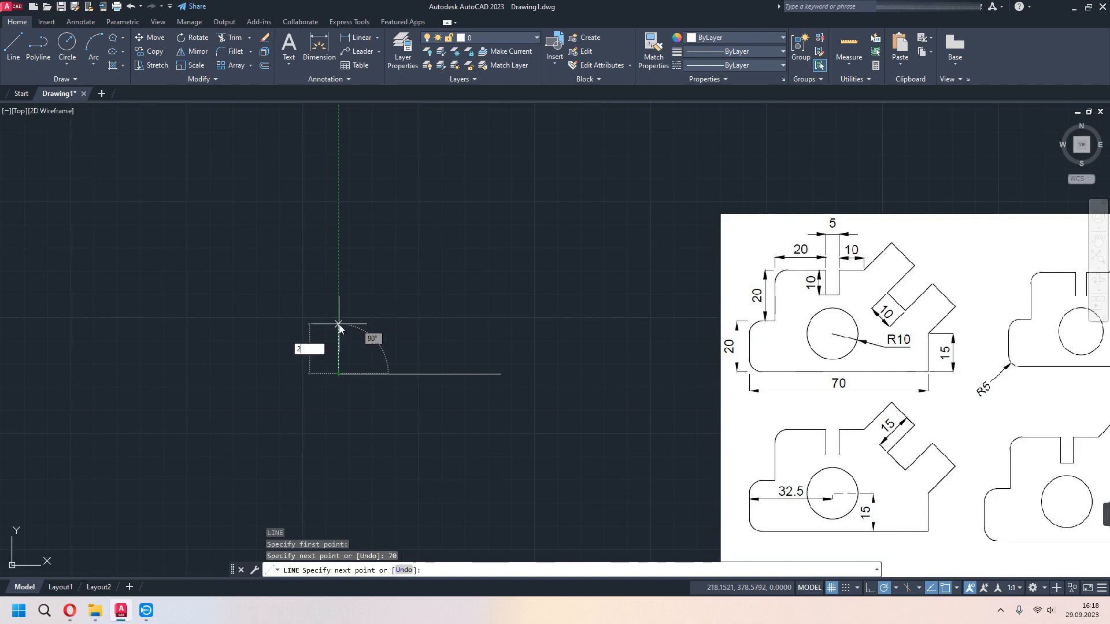
type("0")
key("Return")
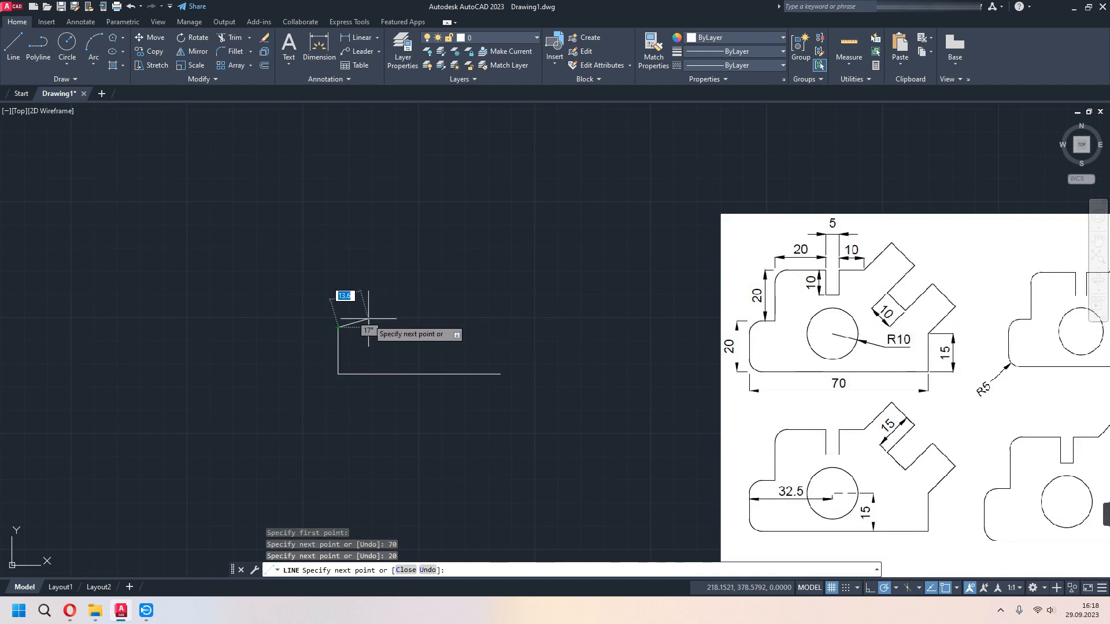
mouse_move(809, 353)
middle_mouse_down()
mouse_move(528, 325)
mouse_move(397, 282)
middle_mouse_up()
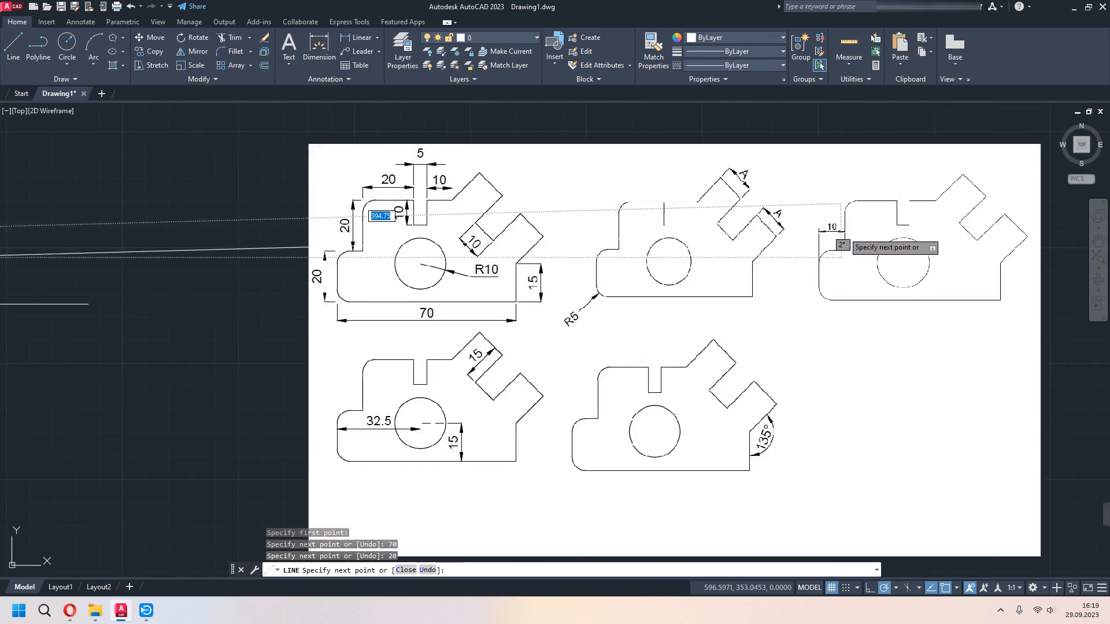
middle_click_drag(197, 265, 607, 284)
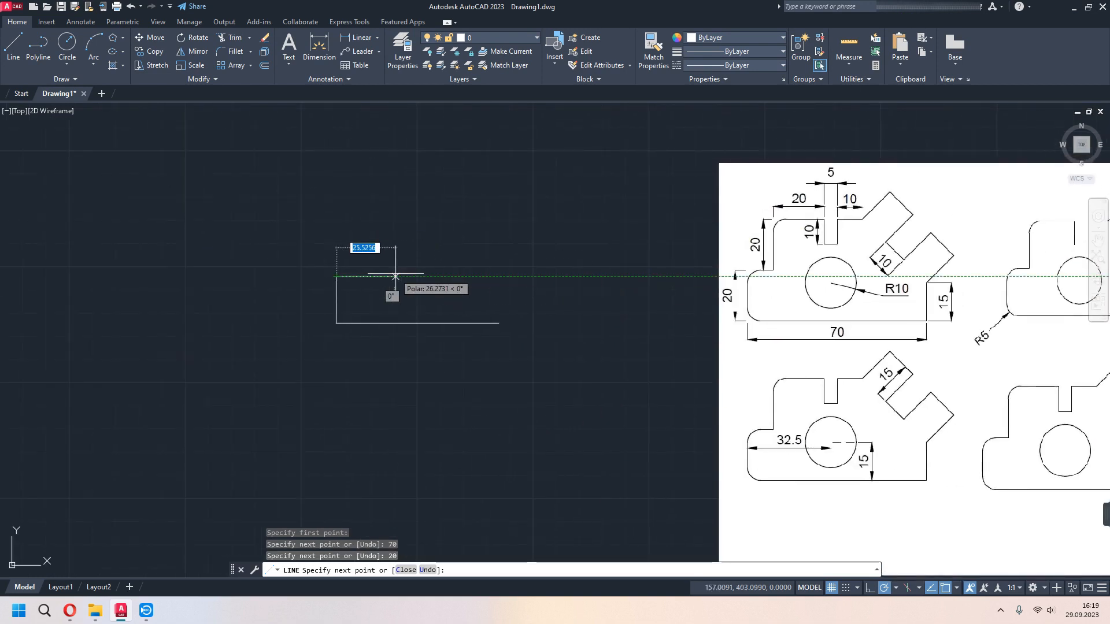
type("10")
key("Return")
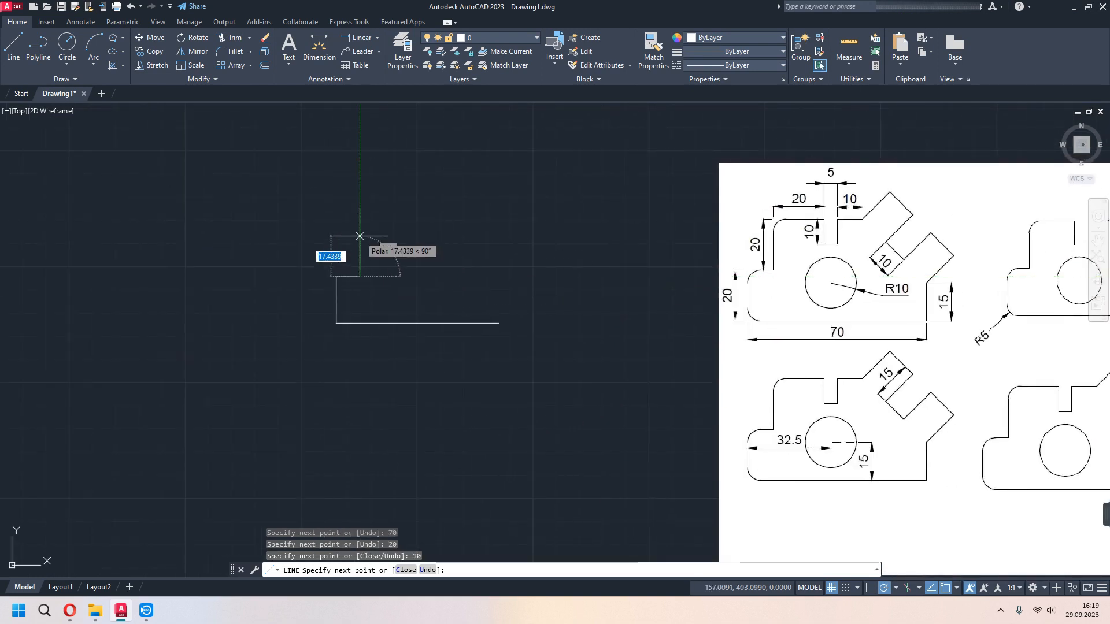
- Continue the outline with a line 20 units up and a top edge 20 units to the right
type("20")
key("Return")
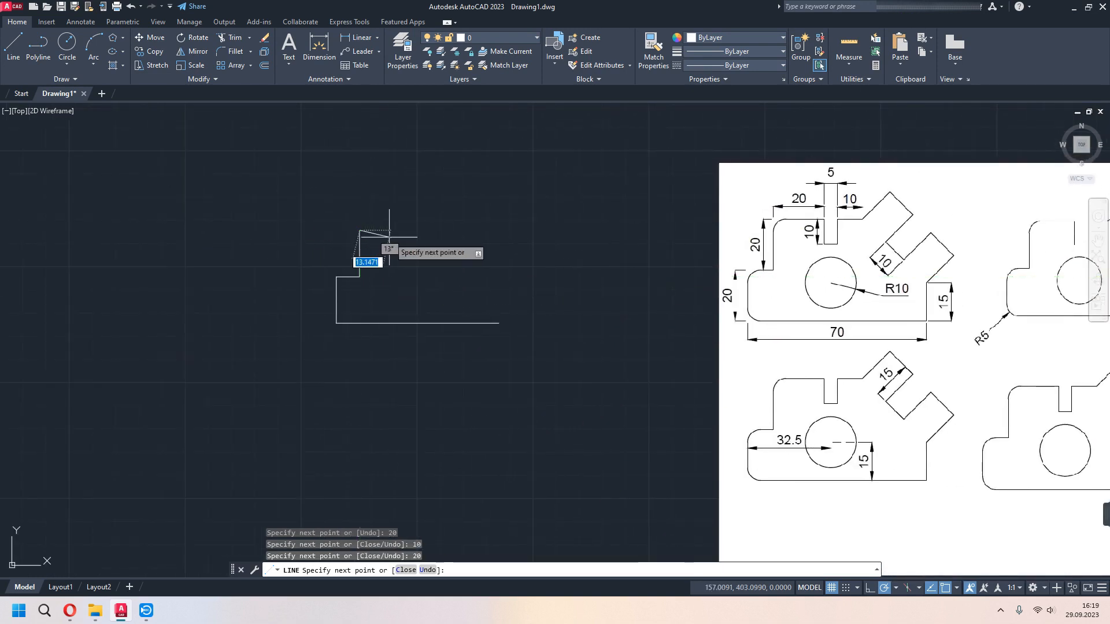
type("20")
key("Return")
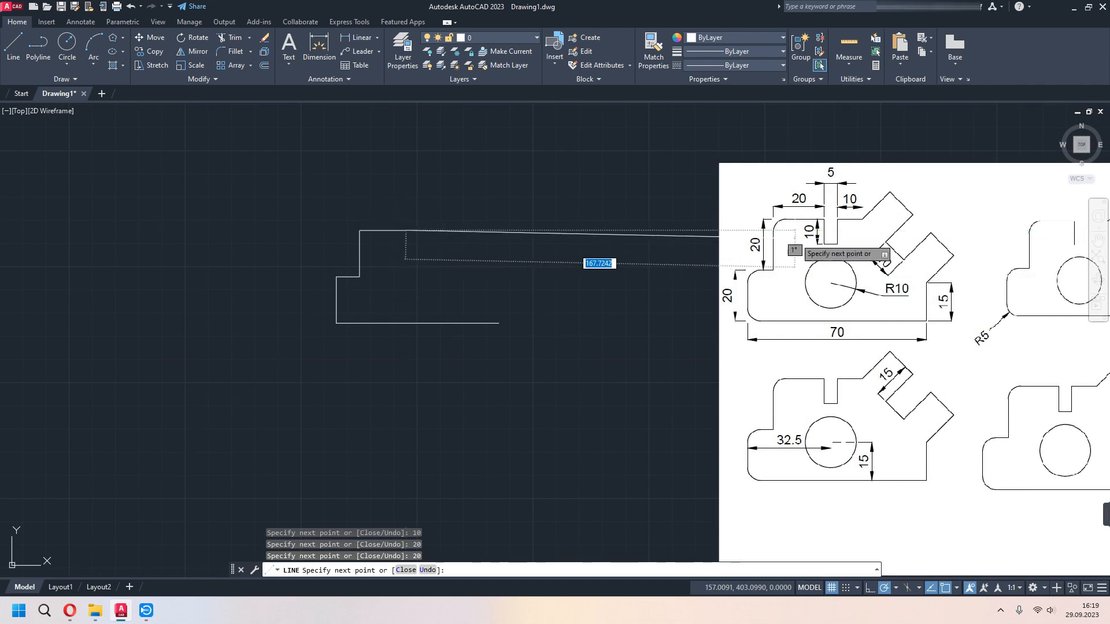
- Draw the slot in the top edge with lines 10 units down, 5 units right and 10 units up
type("10")
key("Return")
type("5")
key("Return")
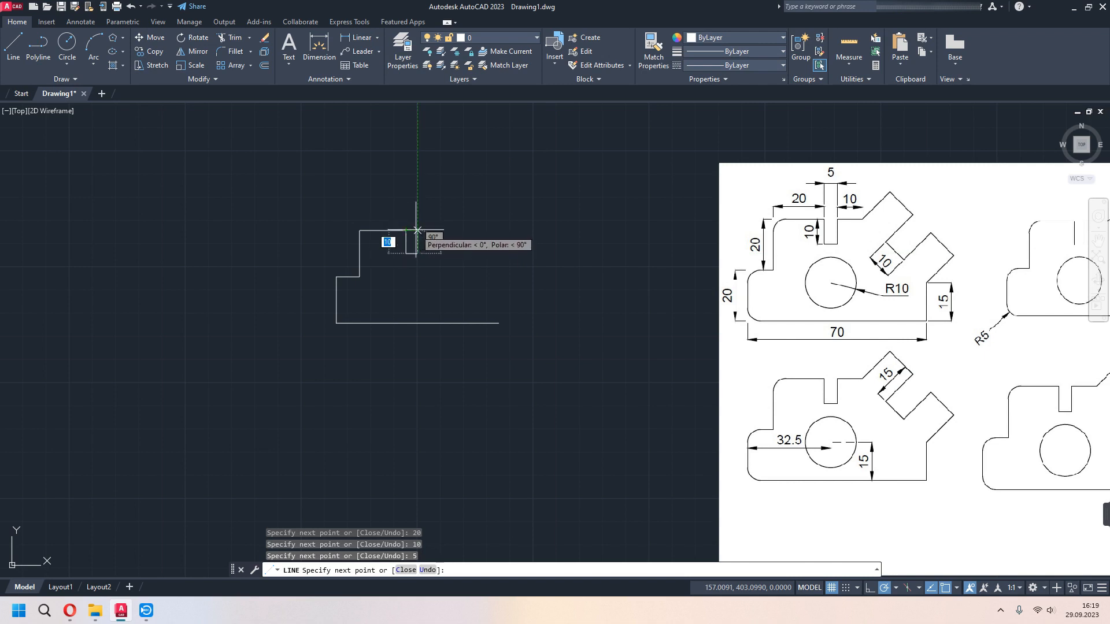
scroll(406, 230, "up", 5)
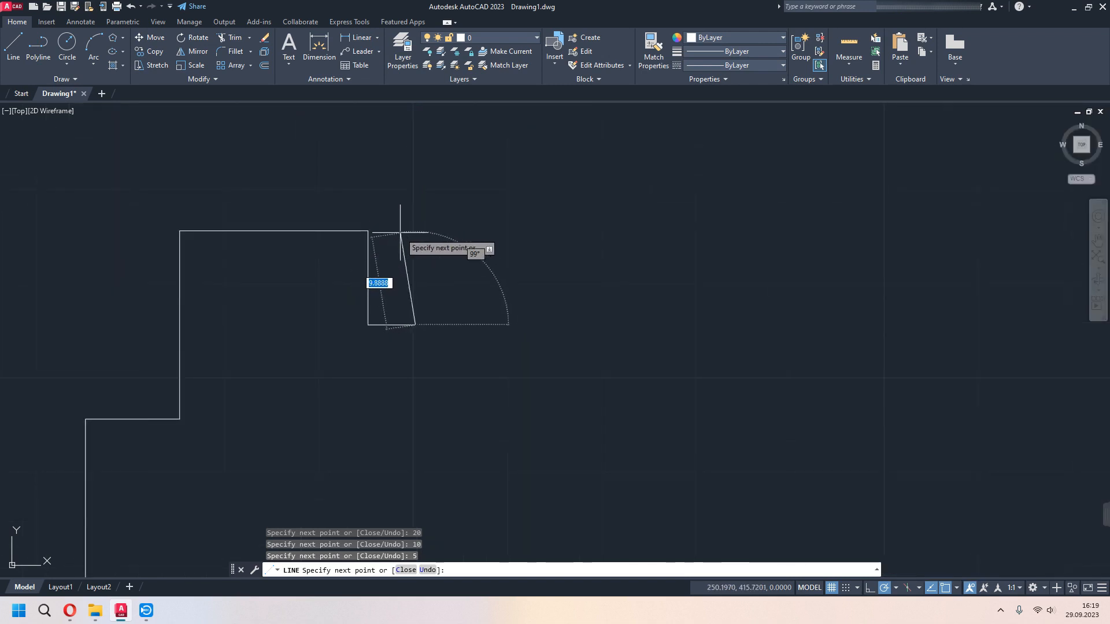
type("10")
key("Return")
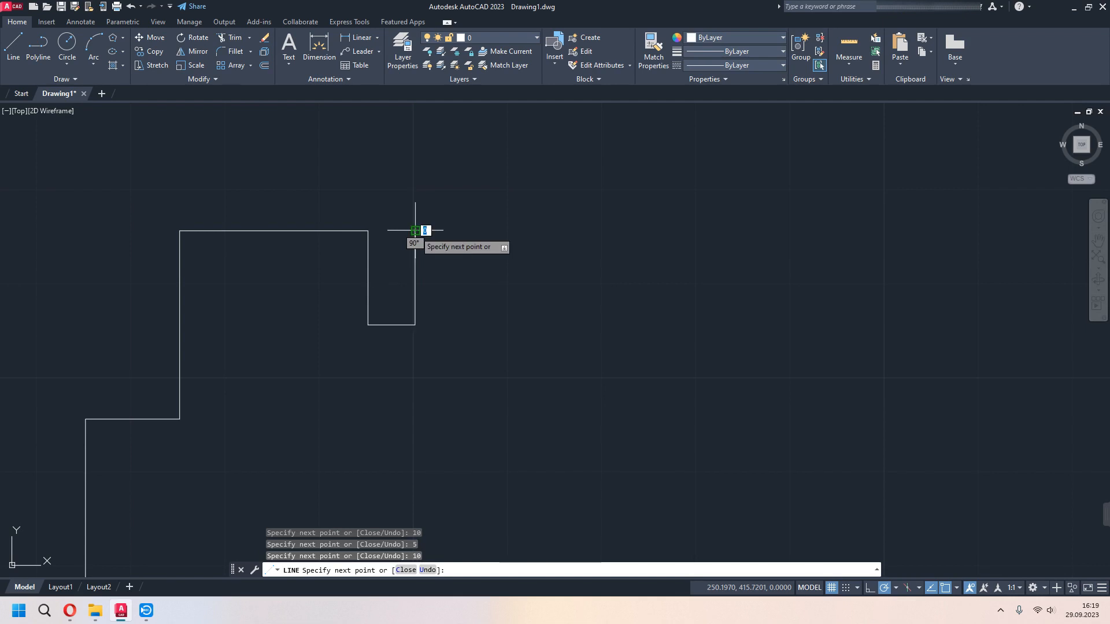
- Extend the top edge 10 units to the right of the slot and end the line chain
scroll(430, 243, "down", 3)
middle_click_drag(436, 249, 437, 292)
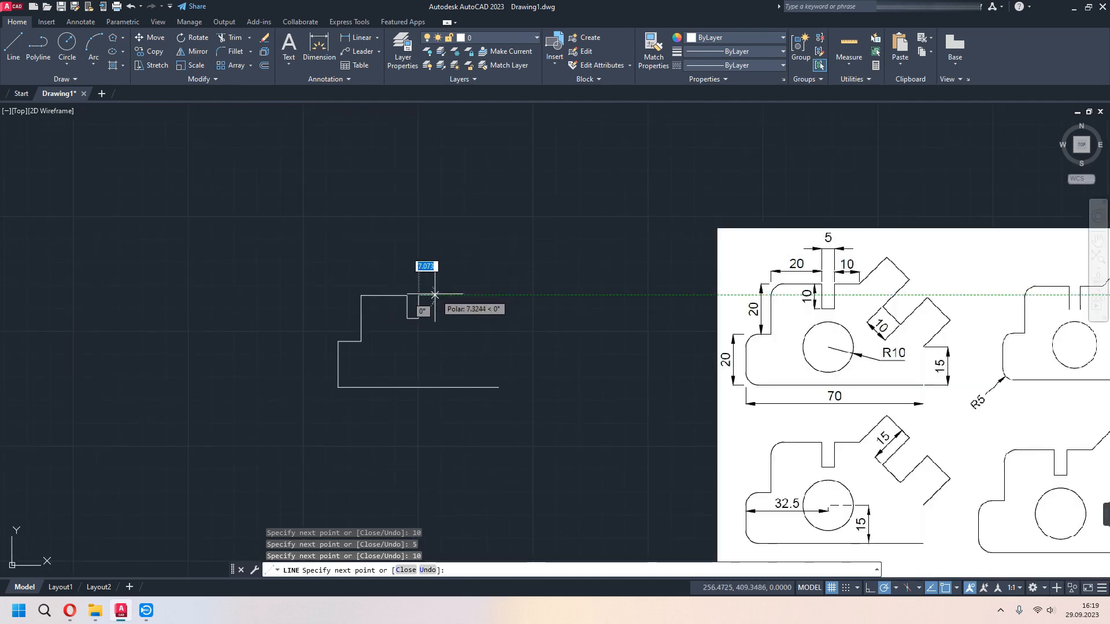
type("1")
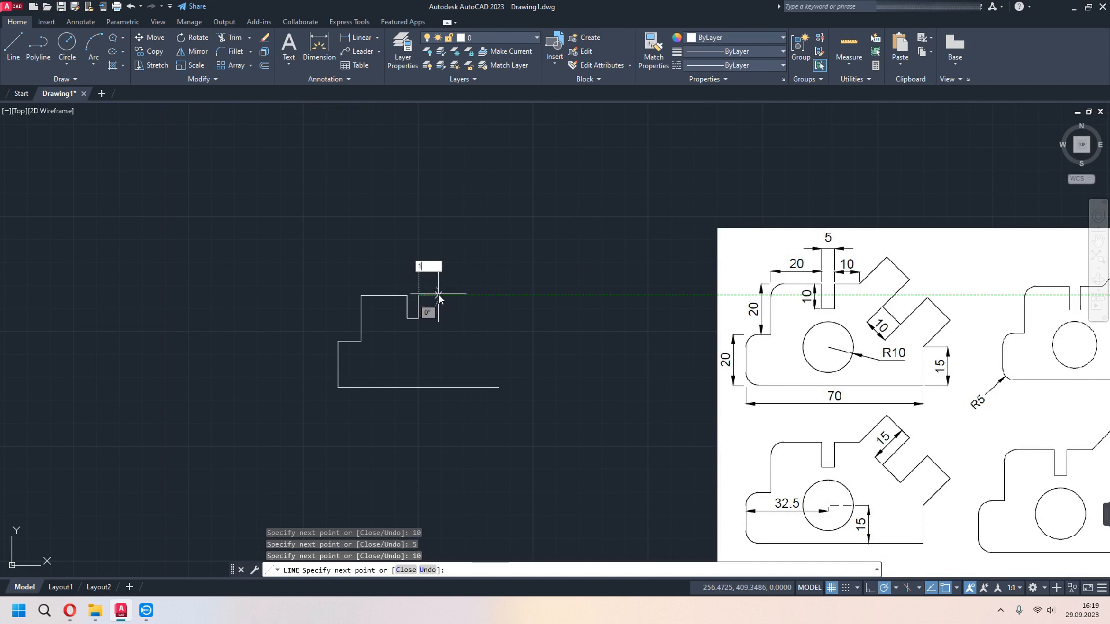
type("0")
key("Return")
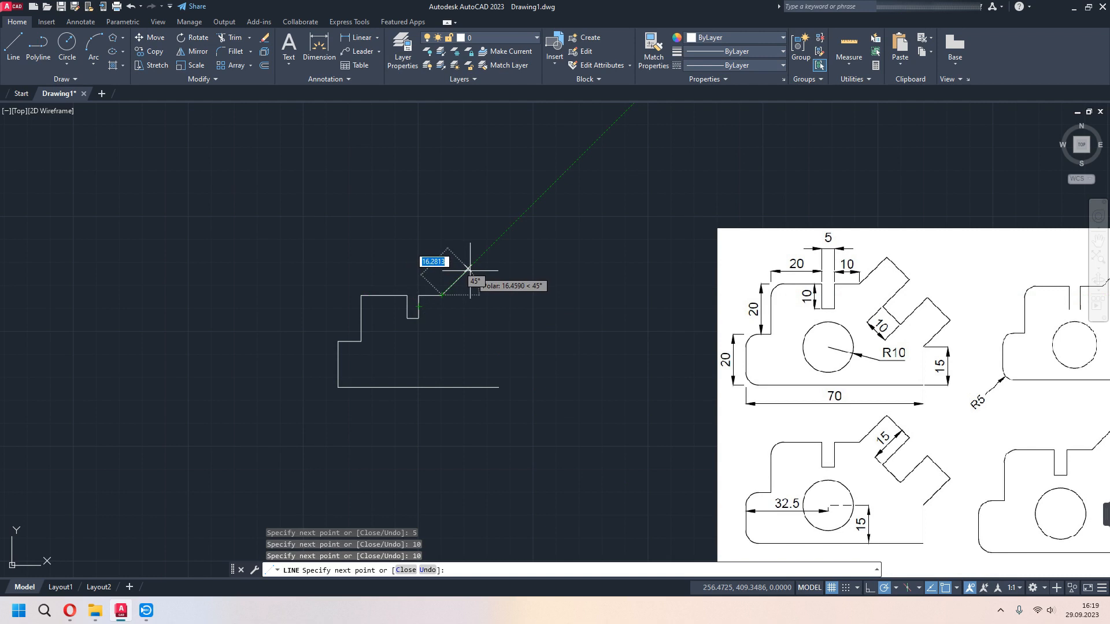
key("Escape")
- Draw a line 15 units straight up from the right end of the base line
middle_click_drag(556, 360, 455, 281)
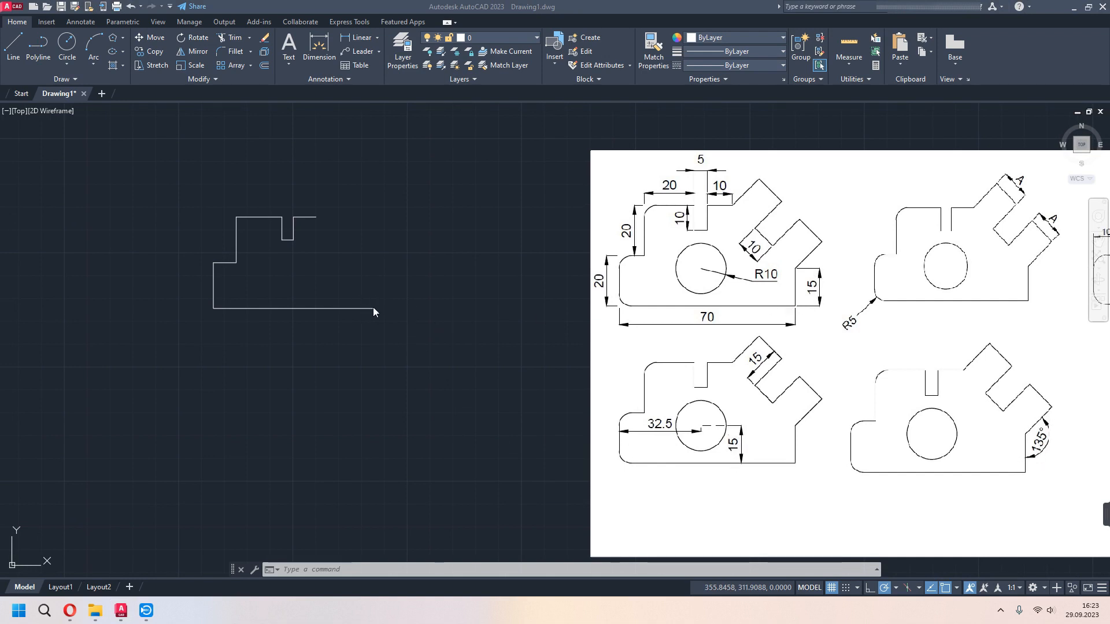
type("l")
key("Return")
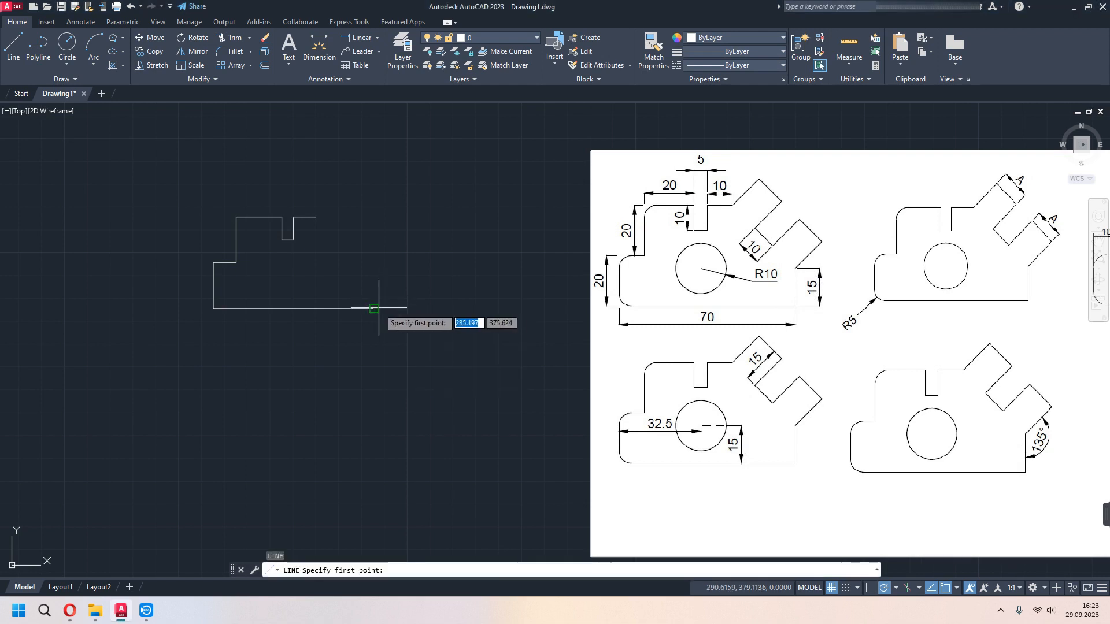
left_click(373, 309)
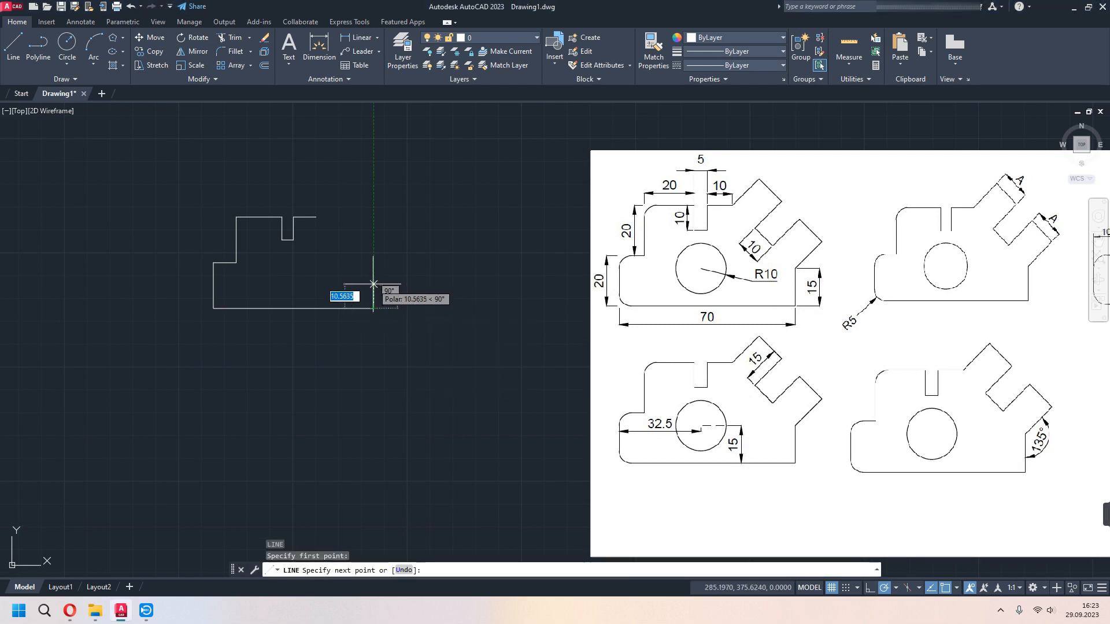
type("150")
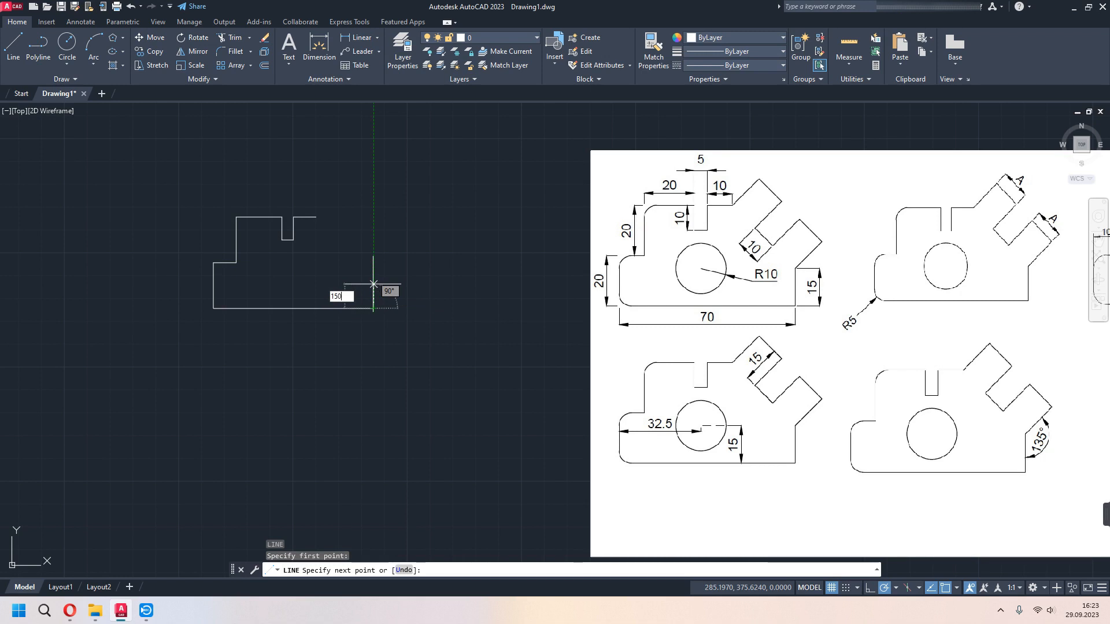
type("5")
key("Return")
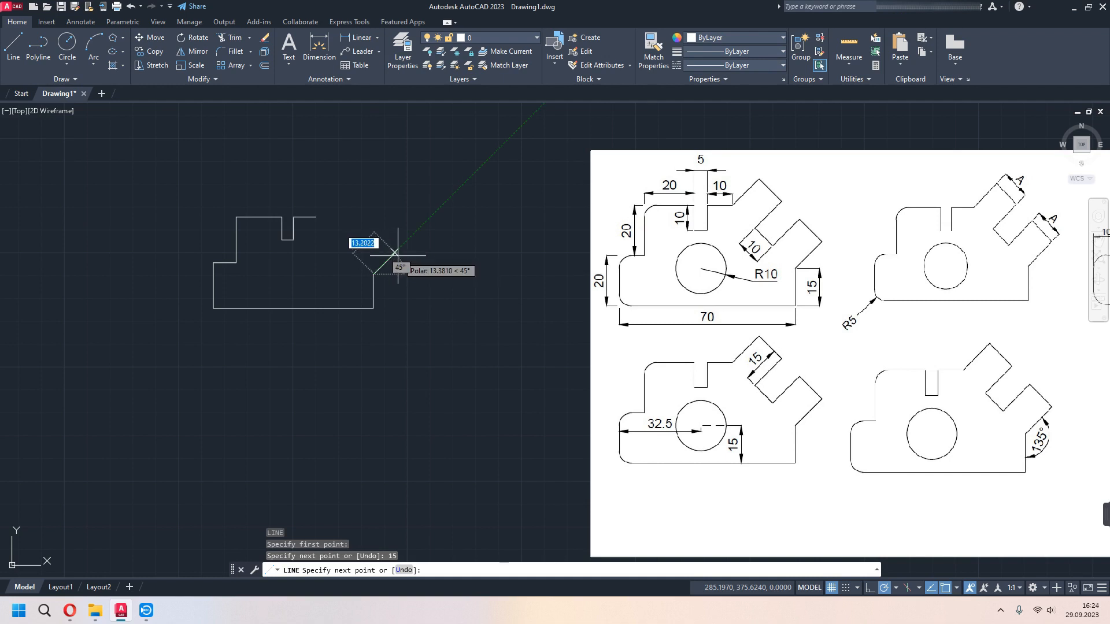
- Check the polar tracking angles, continue from the vertical edge with a 15-unit line at 45°, and end the chain
left_click(897, 588)
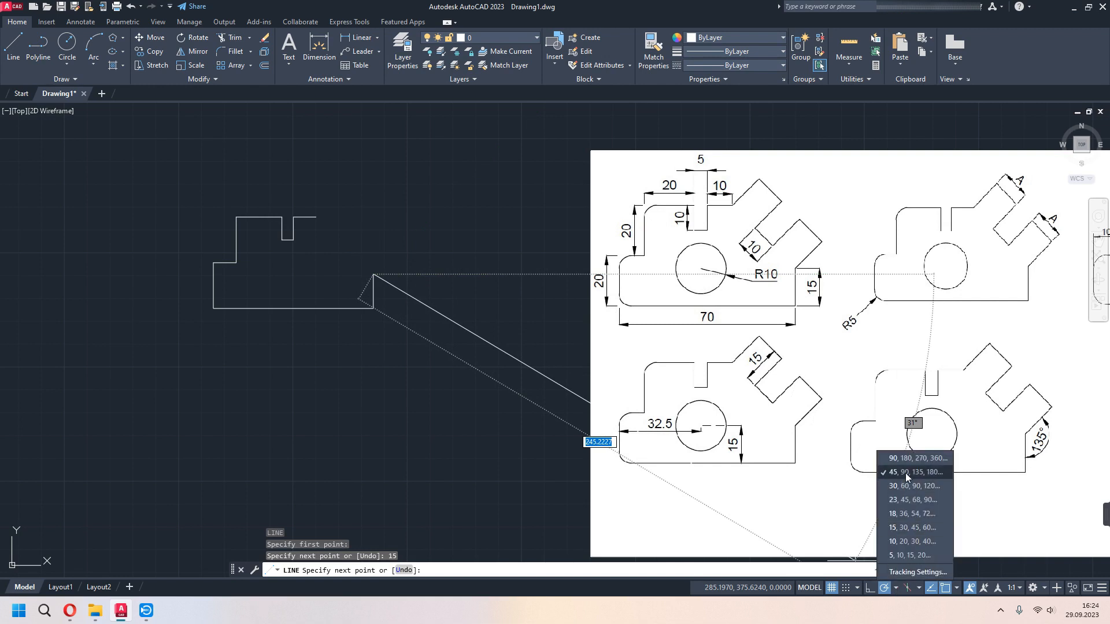
left_click(895, 588)
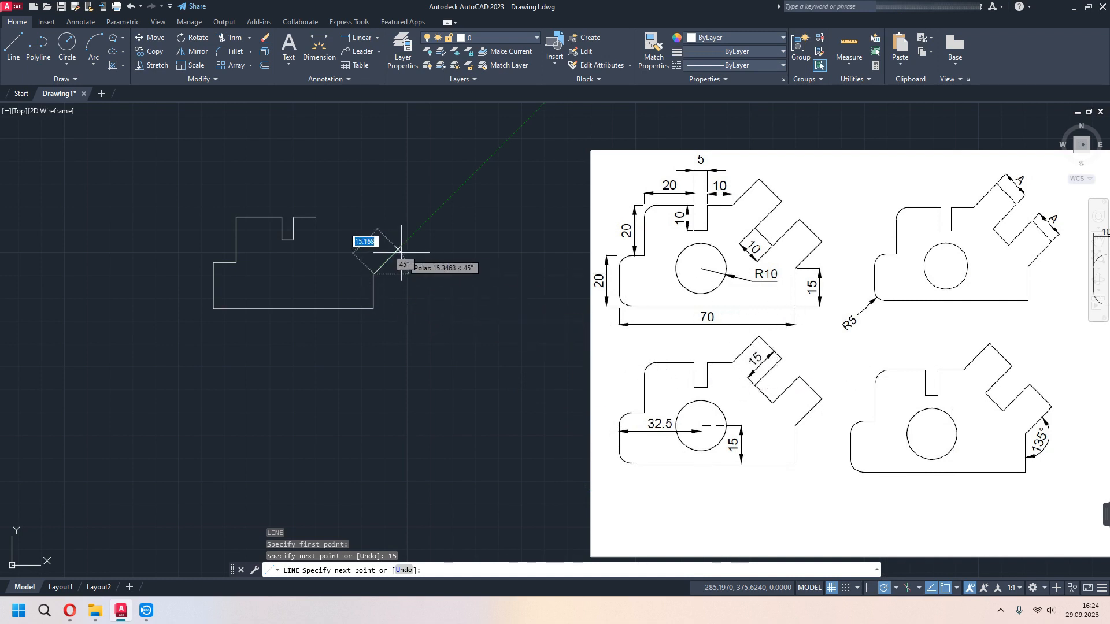
type("1")
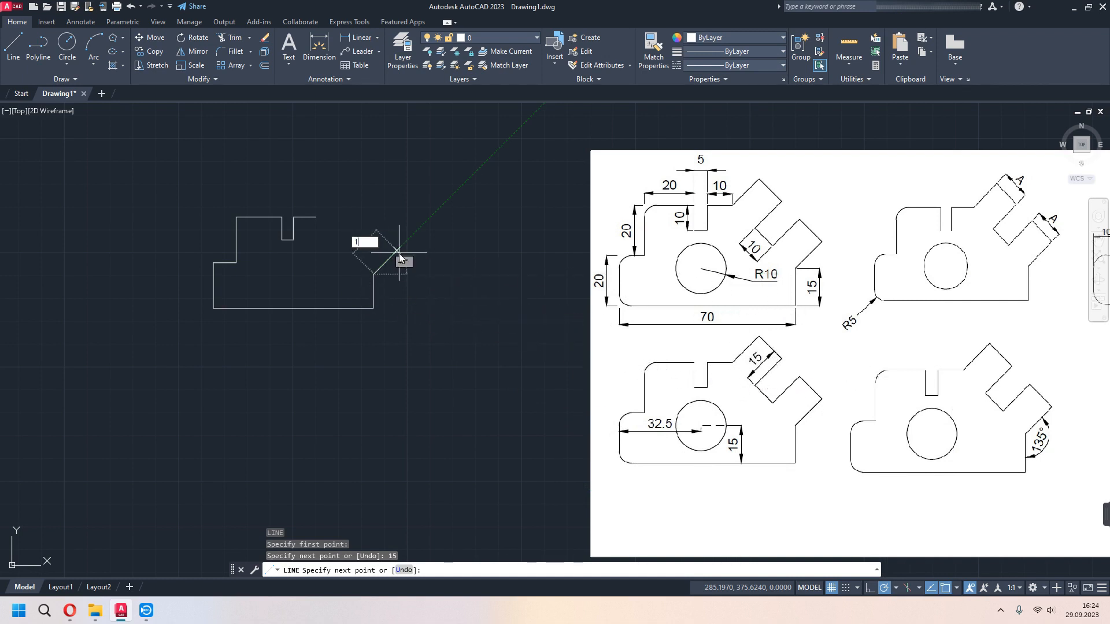
type("5")
key("Return")
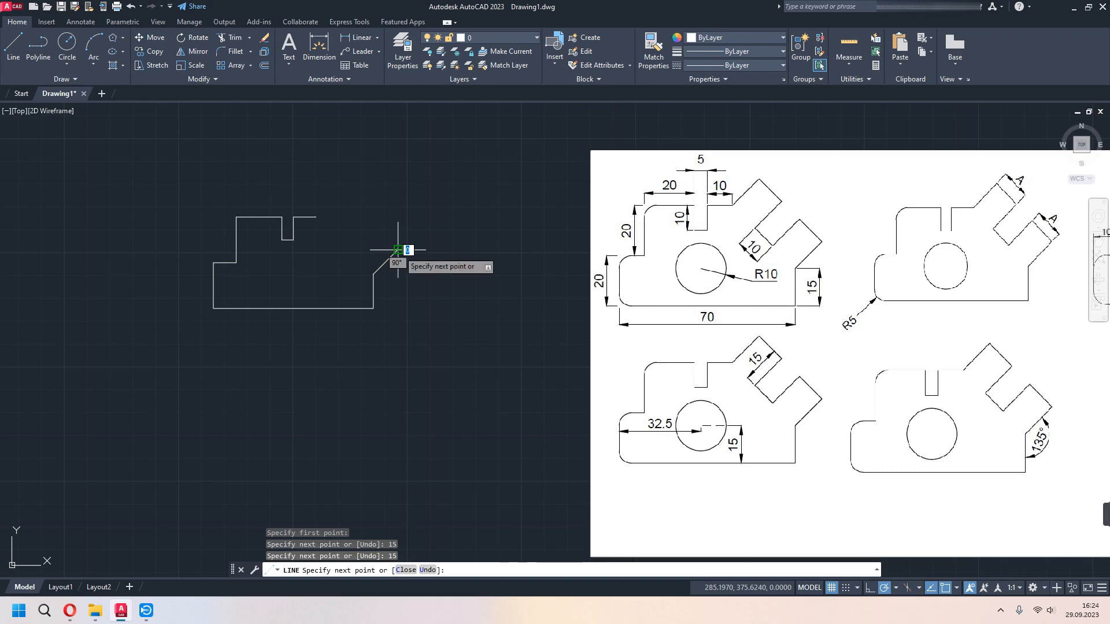
key("Escape")
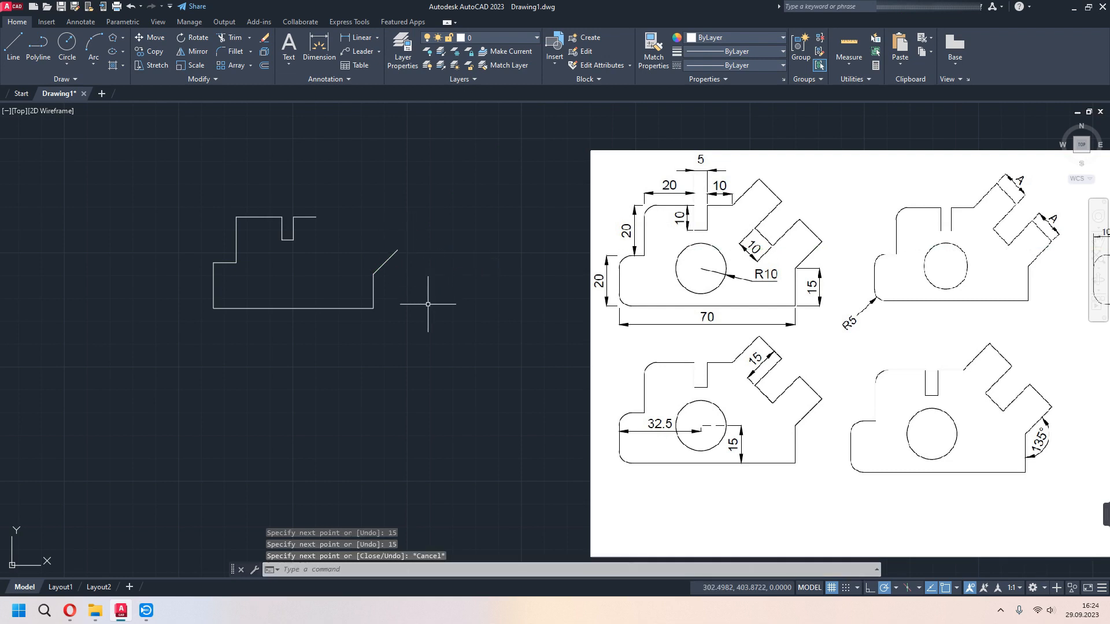
- Draw a 15-unit line at 45° from the top edge's right end and connect it to the lower slanted line's free end
middle_click_drag(428, 304, 479, 323)
type("l")
key("Return")
left_click(367, 236)
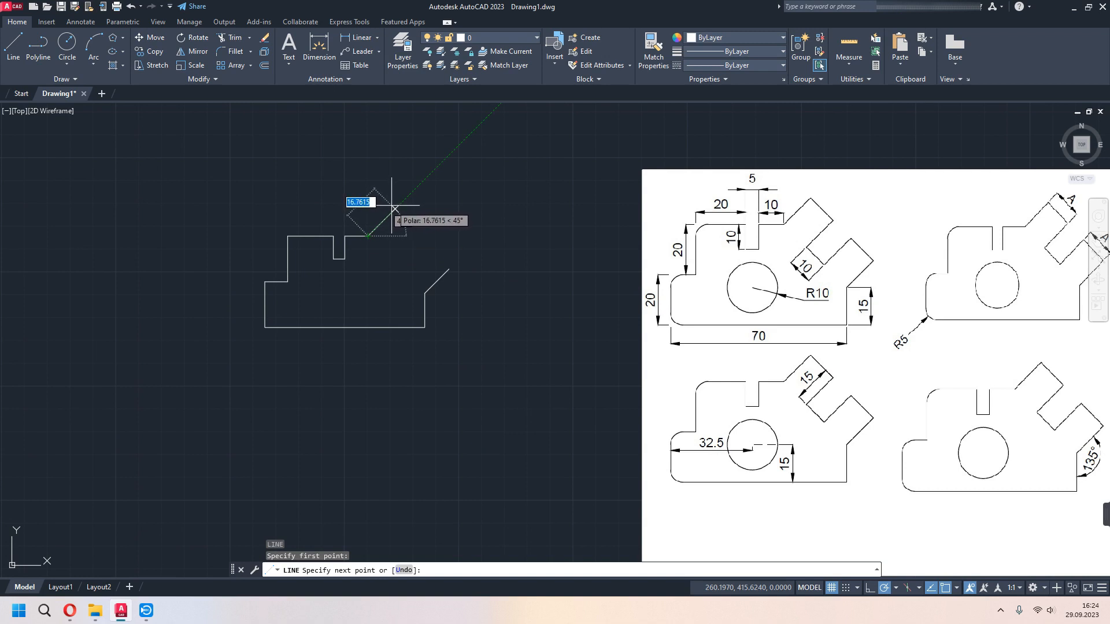
type("15")
key("Return")
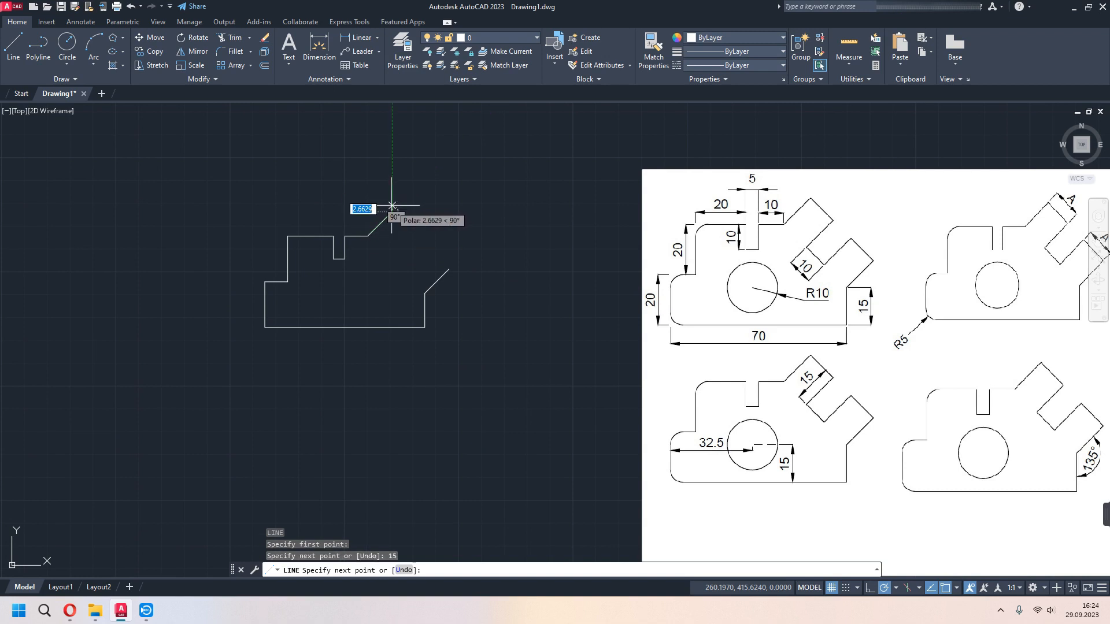
left_click(450, 269)
key("Escape")
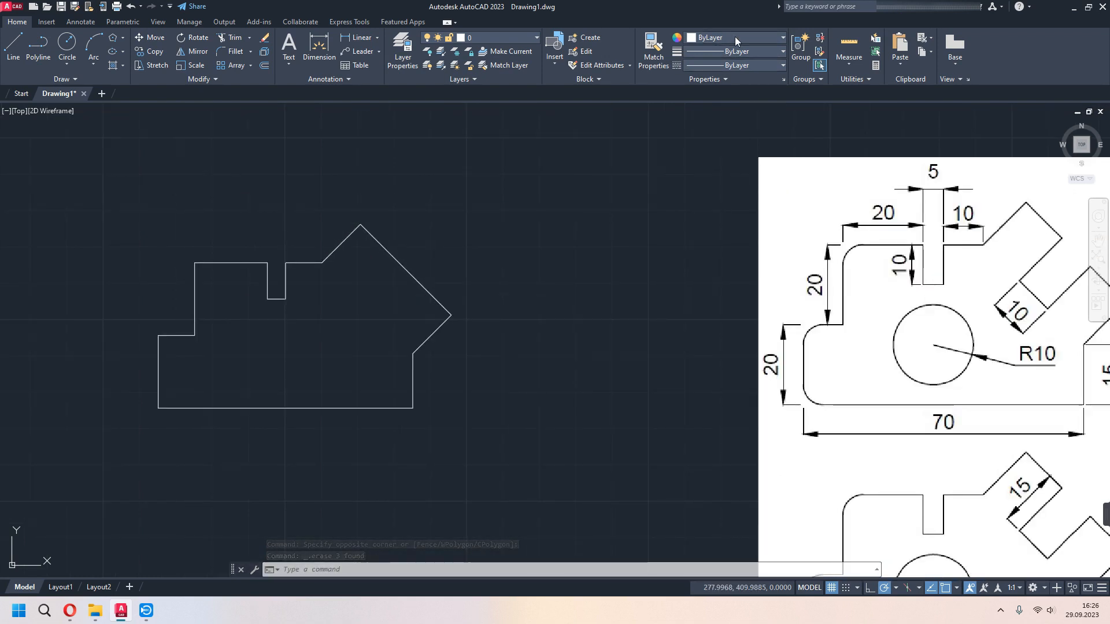
- Set the current object color to dark red (153,27,30)
left_click(734, 37)
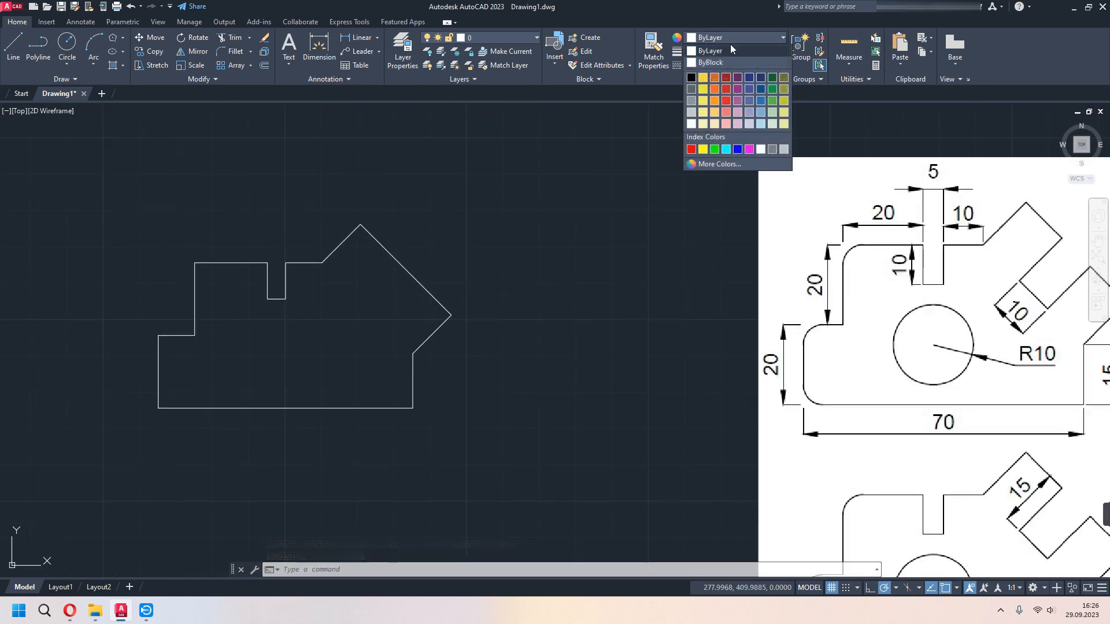
left_click(725, 78)
middle_click_drag(596, 369, 528, 339)
scroll(527, 340, "down", 2)
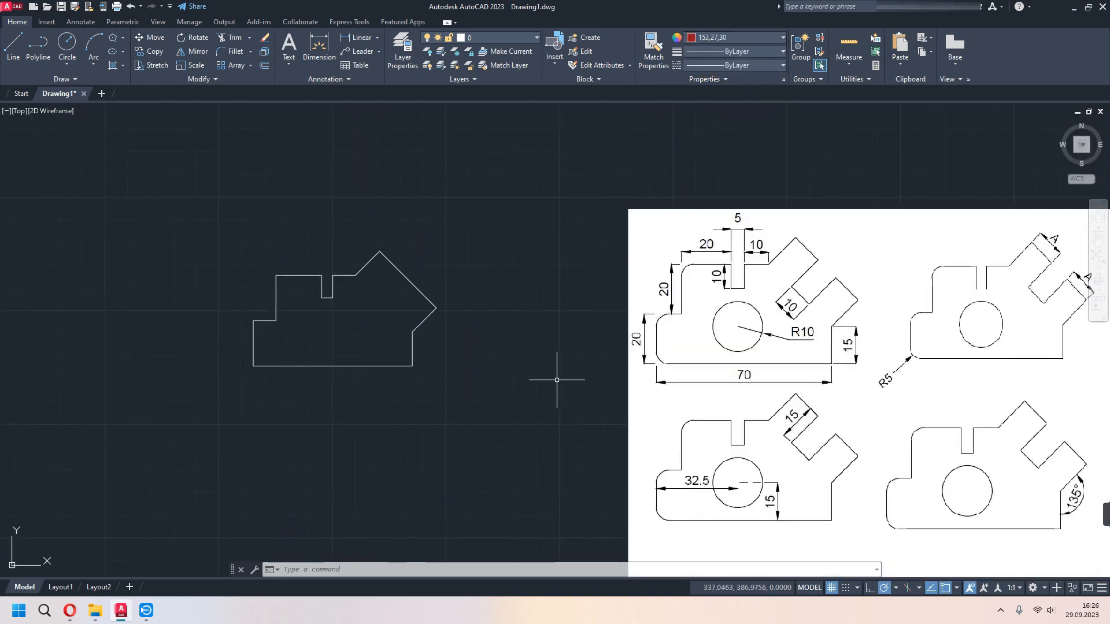
middle_click_drag(556, 379, 538, 351)
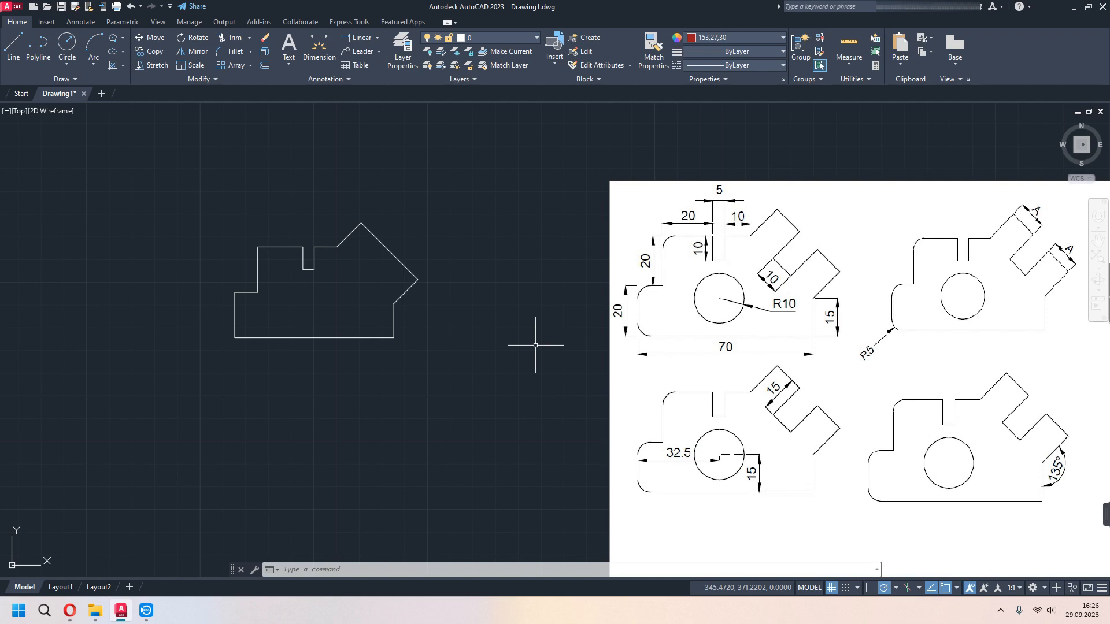
- Draw a 15-unit guide line from the midpoint of the long slanted edge inward at 225°
scroll(433, 271, "up", 2)
middle_click_drag(436, 312, 506, 324)
type("l")
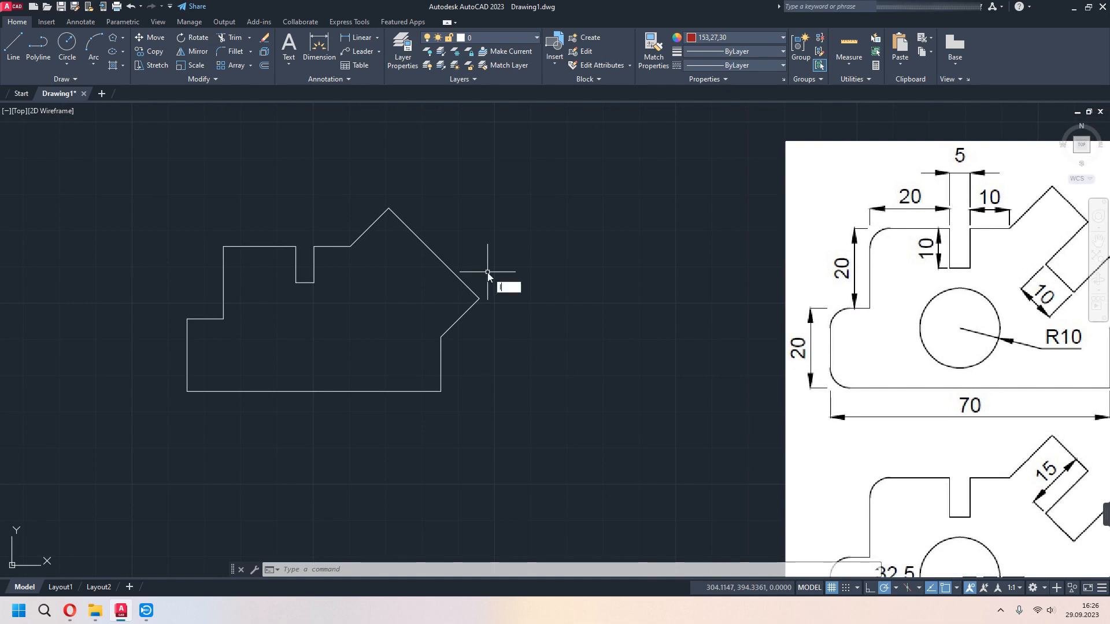
key("Return")
middle_click_drag(714, 388, 566, 310)
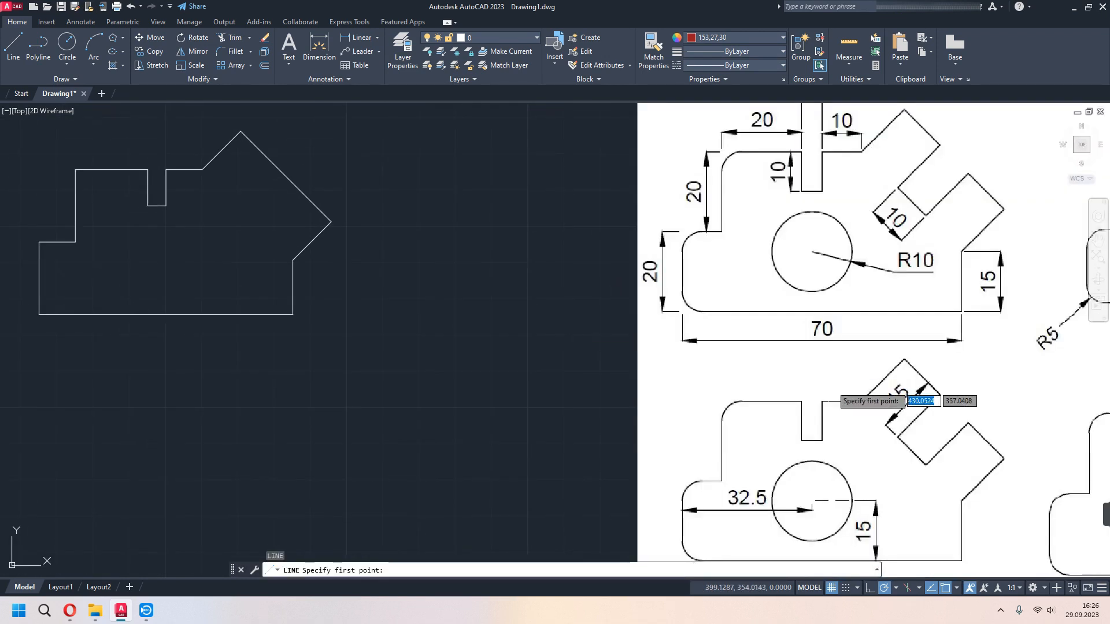
middle_click_drag(371, 327, 451, 372)
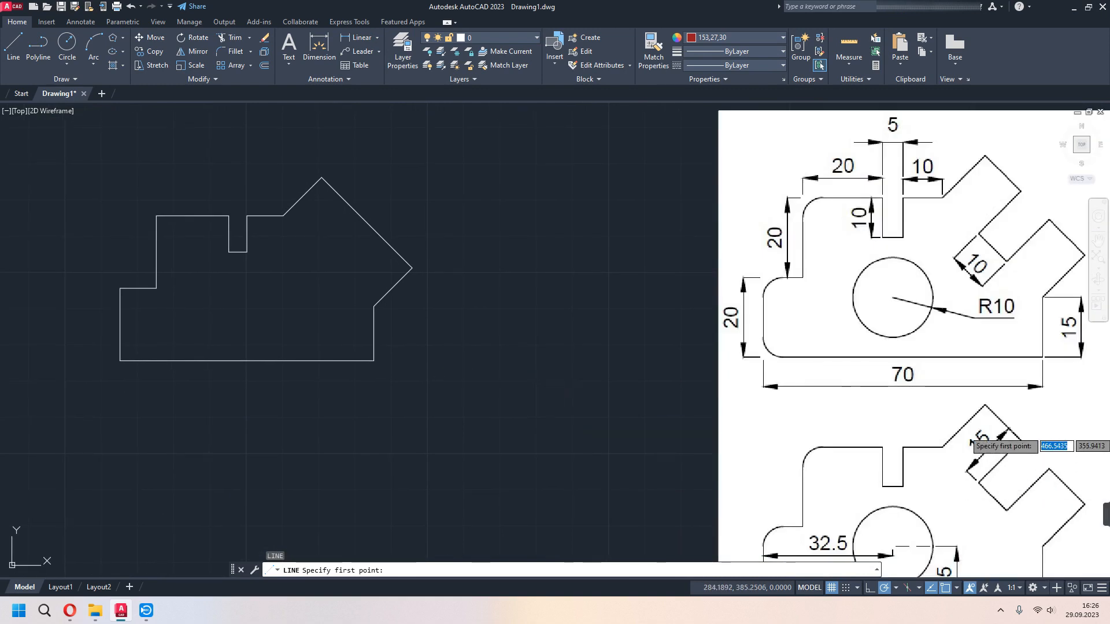
left_click(366, 221)
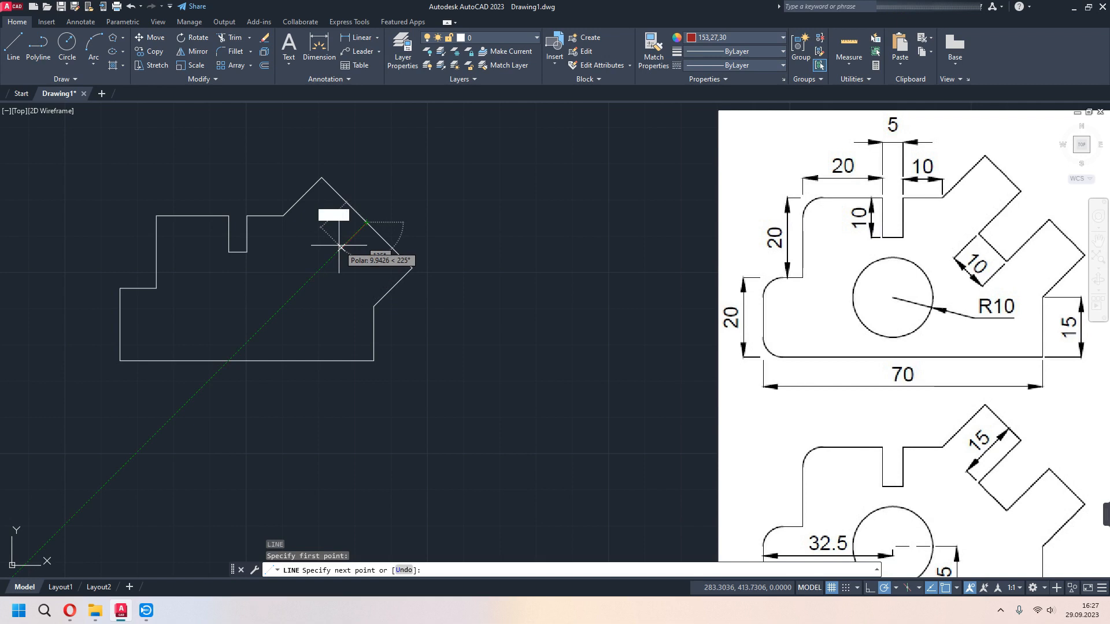
type("15")
key("Return")
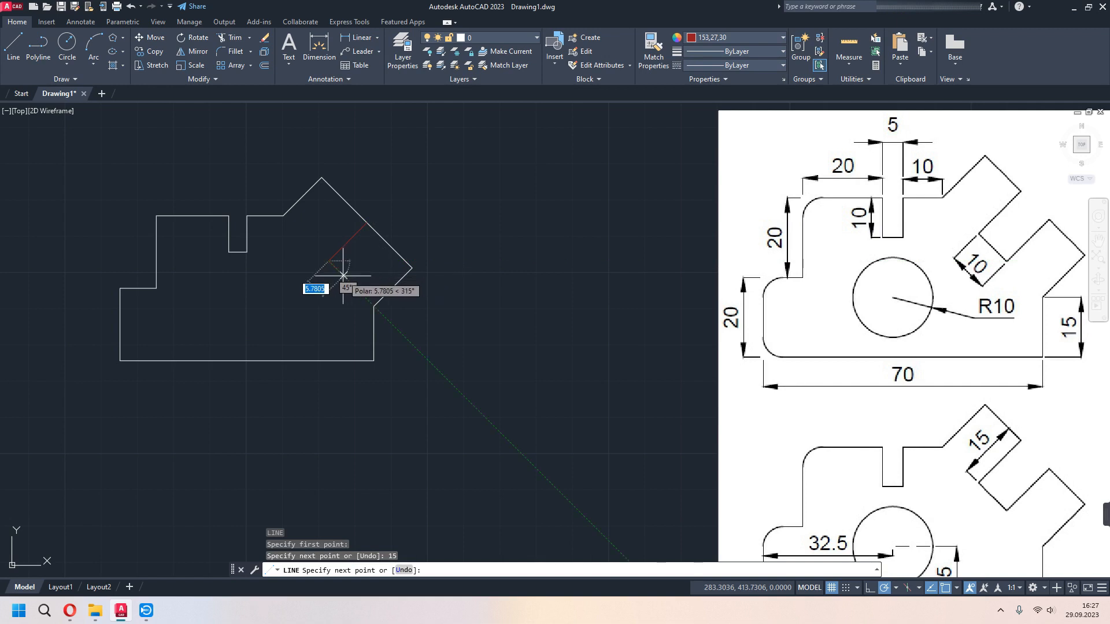
- Continue from the guide line's inner end with a 5-unit line at 315° and end the chain
type("5")
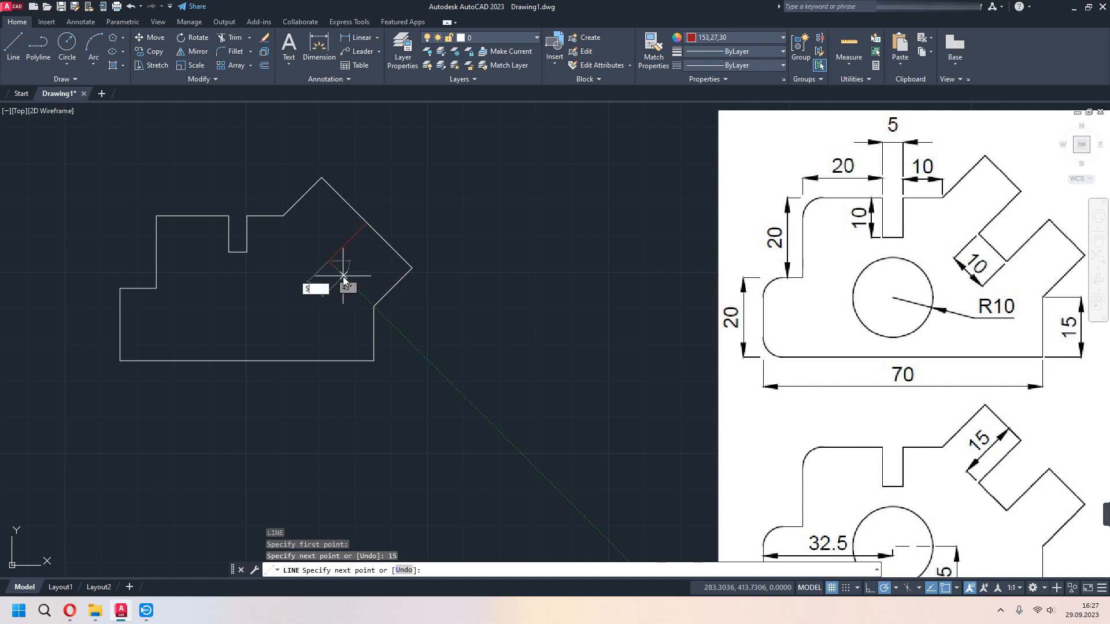
key("Return")
key("Escape")
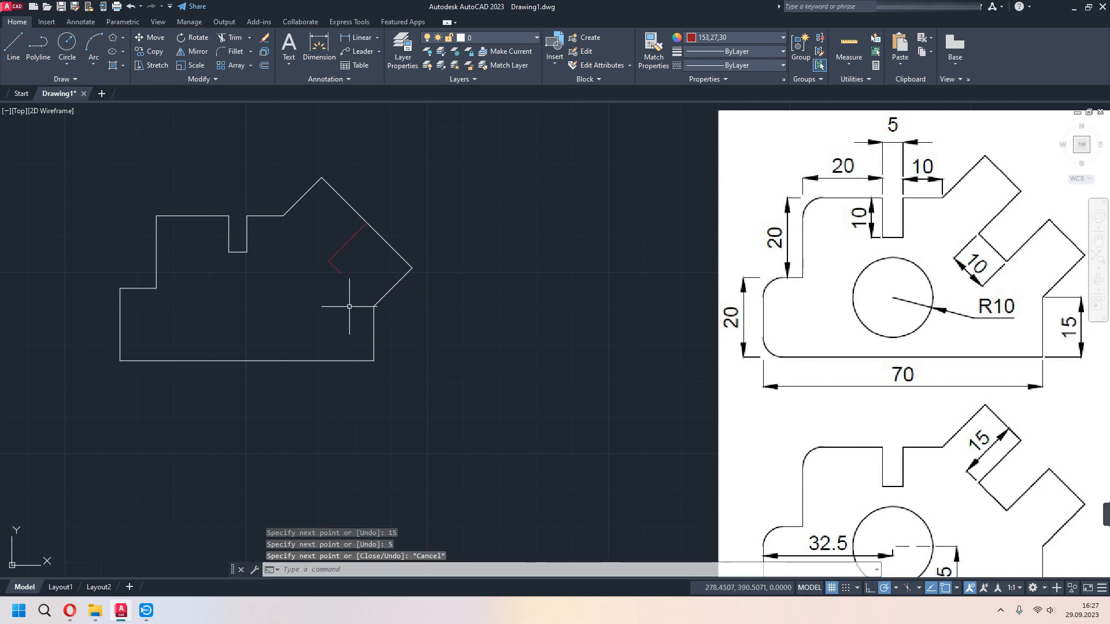
- Draw a 5-unit line at 135° from the inner end of the 15-unit guide line
type("l")
key("Return")
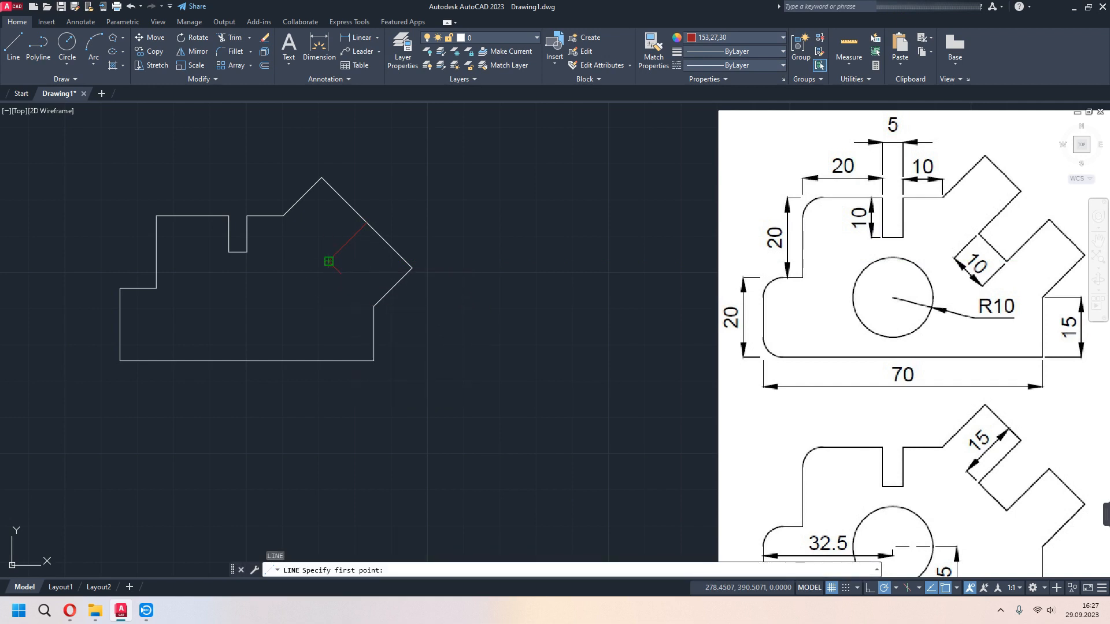
left_click(328, 261)
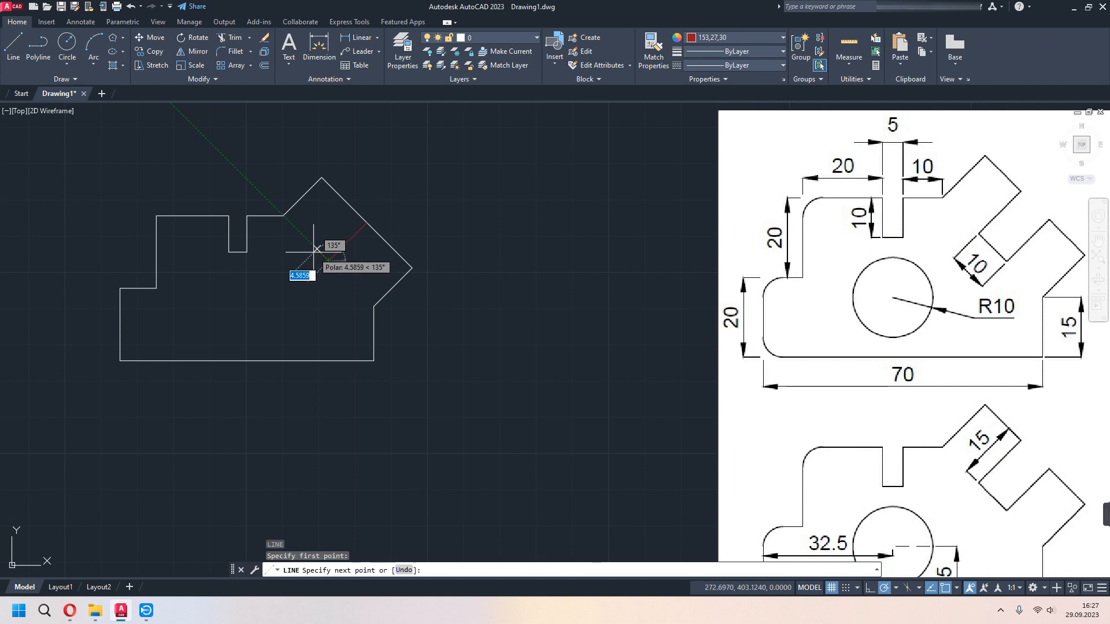
type("5")
key("Return")
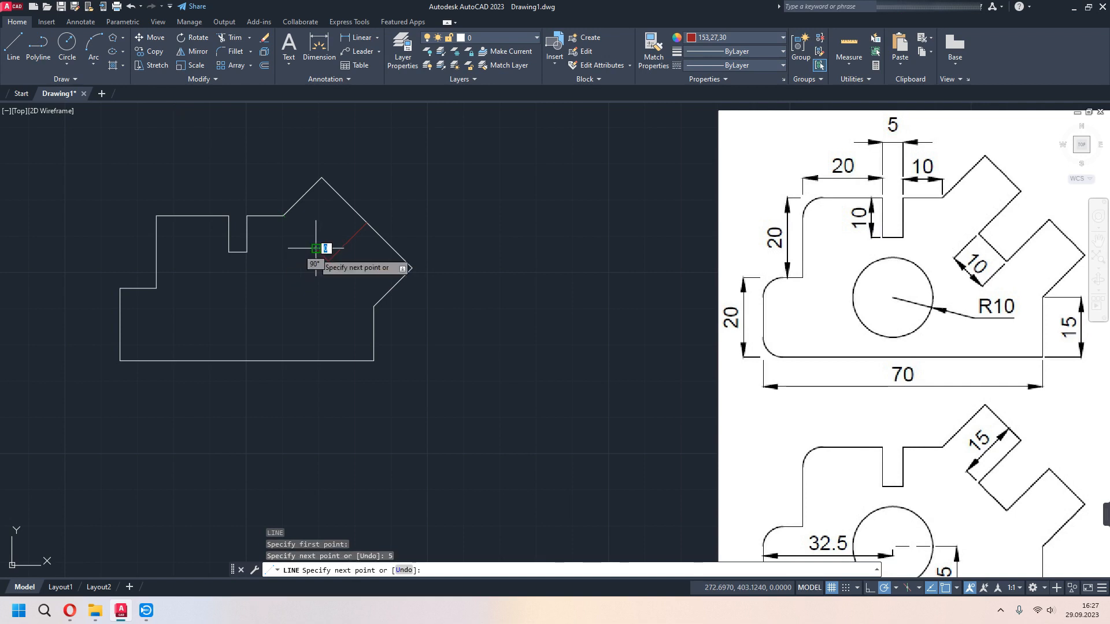
key("Escape")
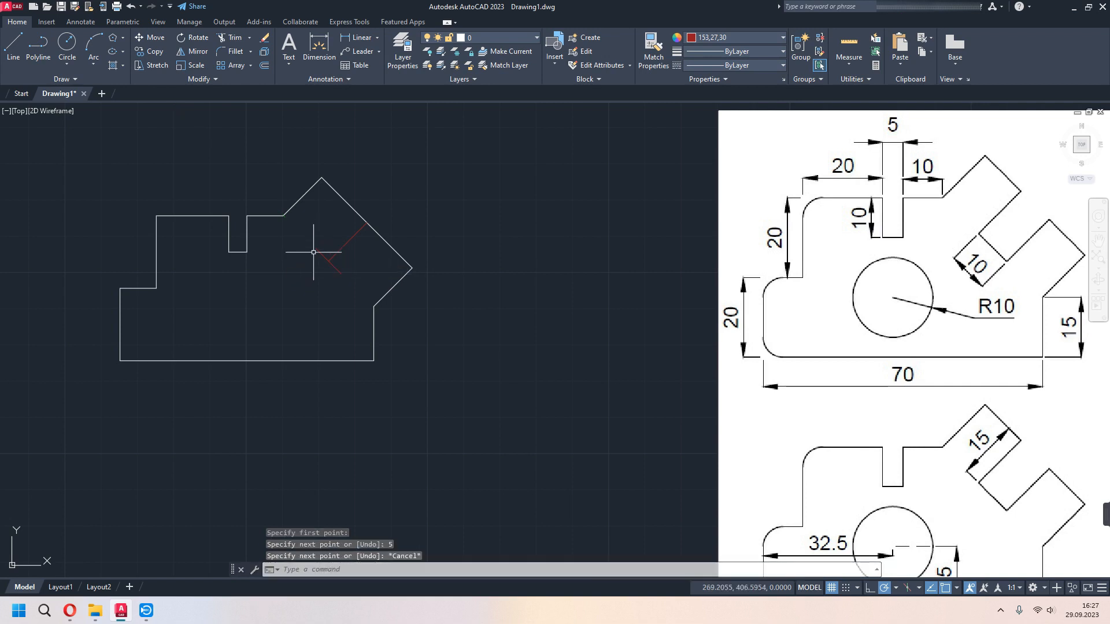
- Set the current object color to ByLayer and draw the slanted slot's lower side from the 315° guide's end perpendicular to the long slanted edge
left_click(741, 36)
left_click(706, 49)
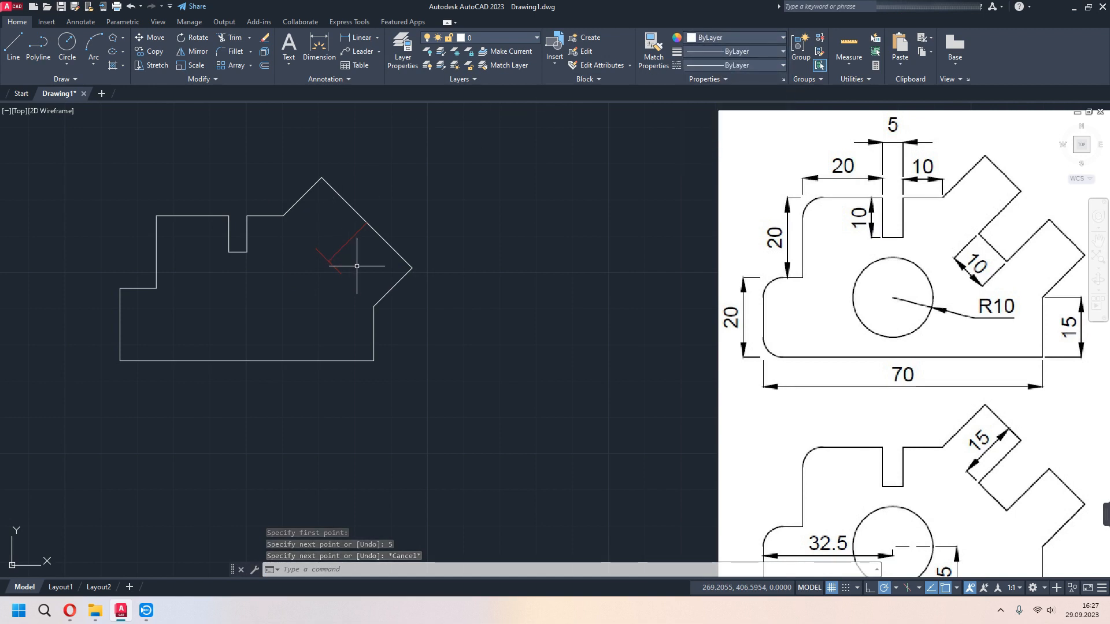
type("l")
key("Return")
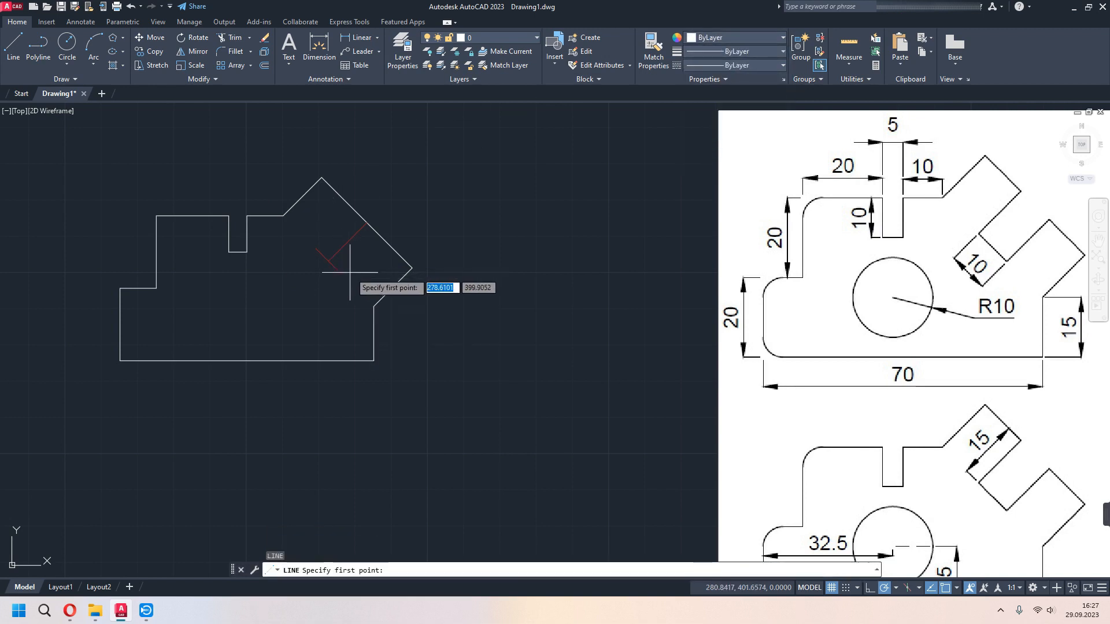
left_click(341, 273)
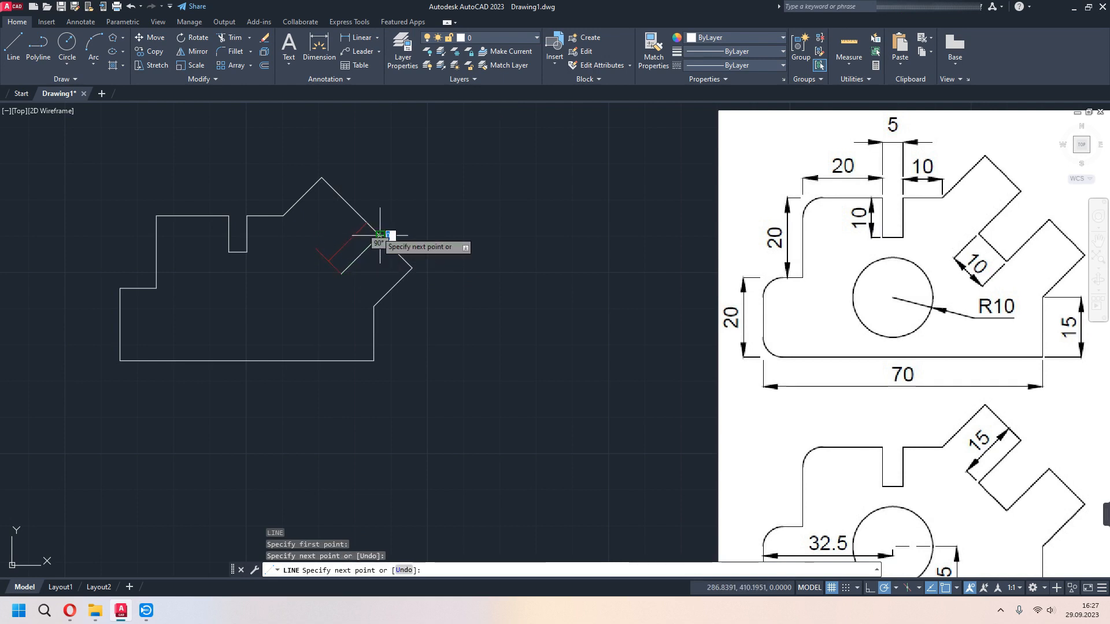
left_click(379, 236)
key("Escape")
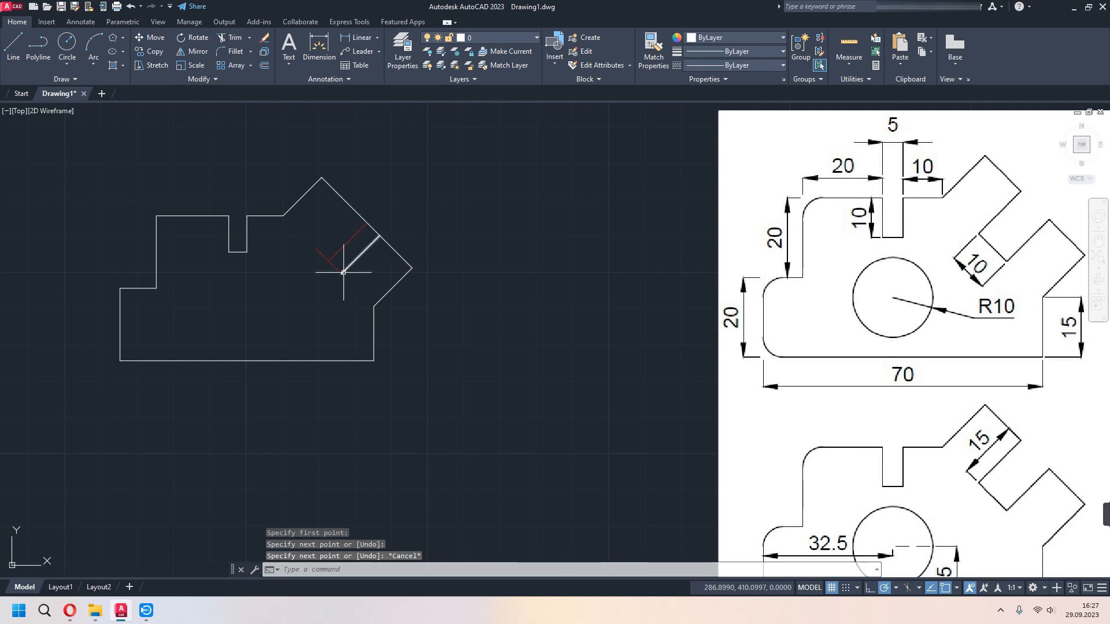
- Draw the slanted slot's upper side from the 135° guide's end perpendicular to the long slanted edge
type("l")
key("Return")
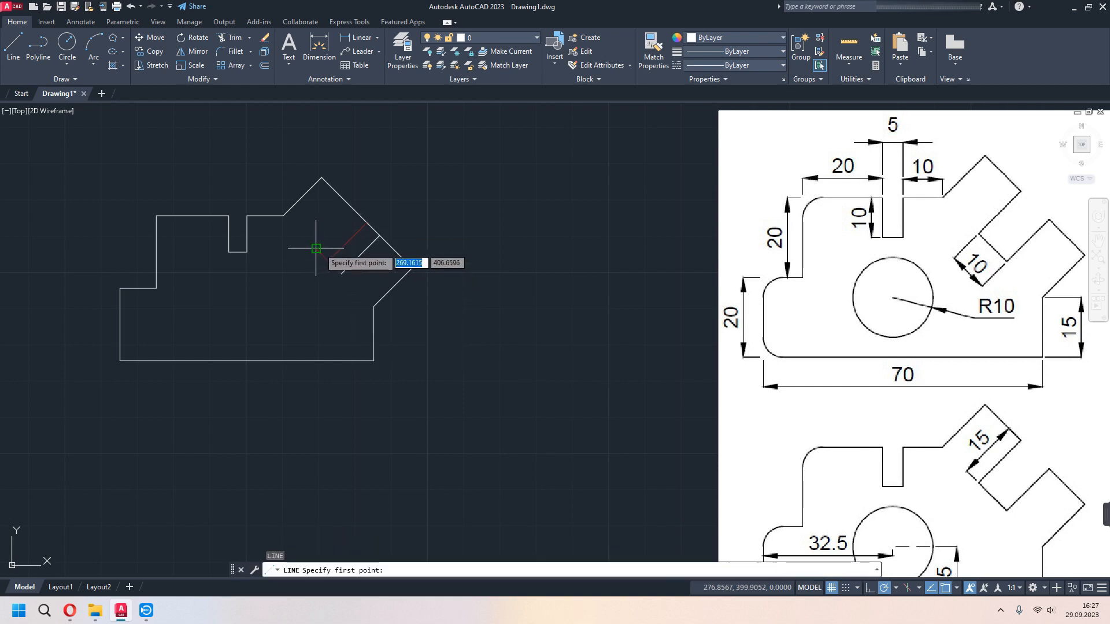
left_click(316, 249)
left_click(354, 209)
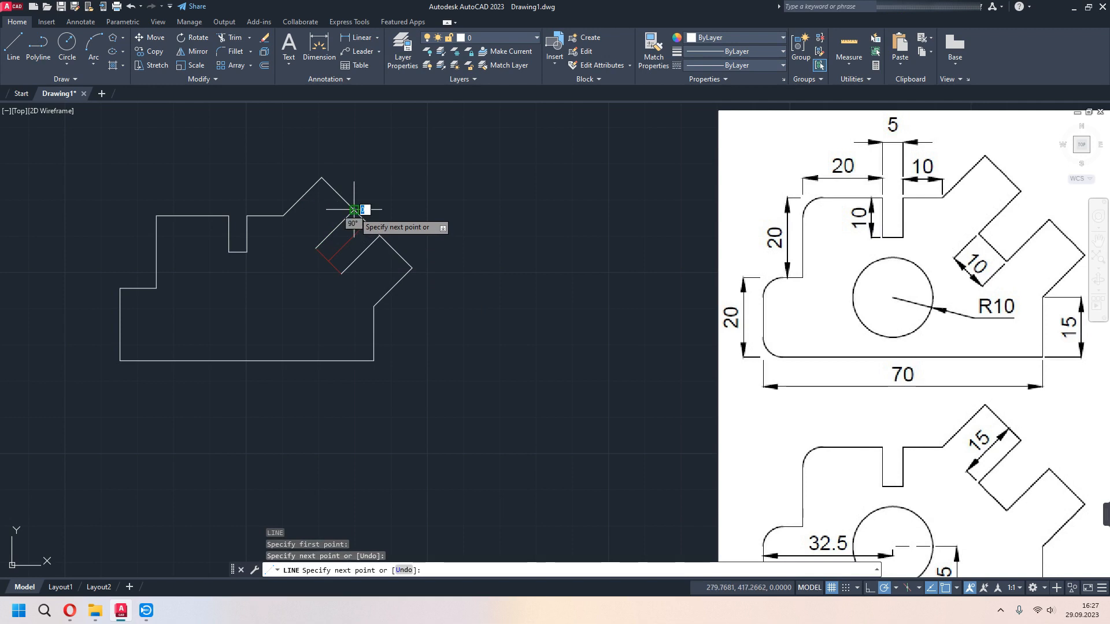
key("Escape")
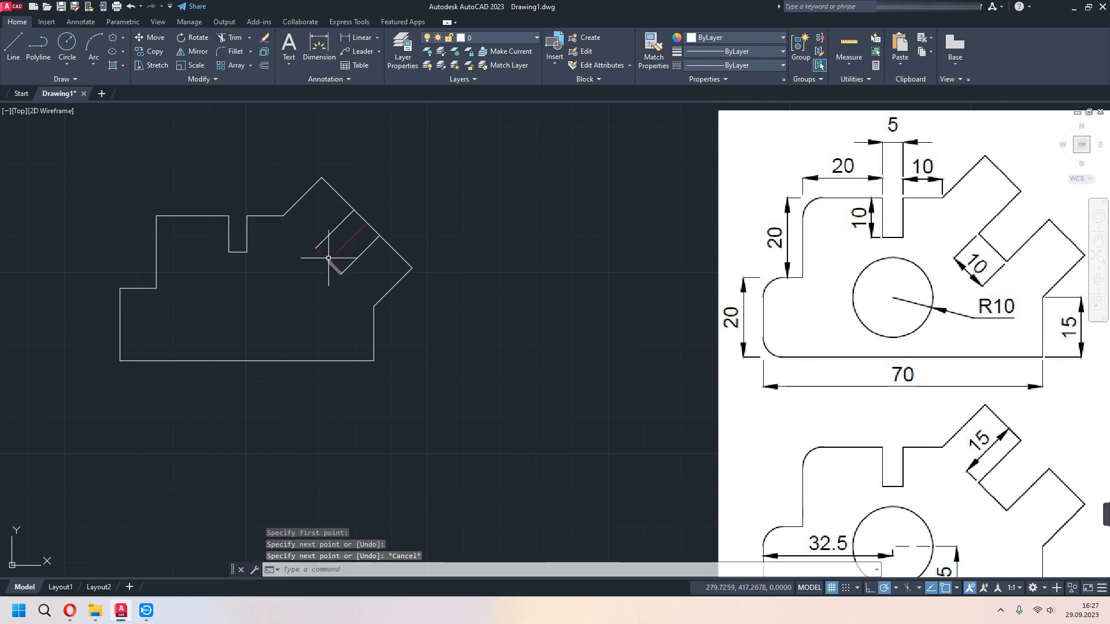
- Delete the three dark red guide lines inside the slanted slot
left_click(340, 256)
left_click(318, 266)
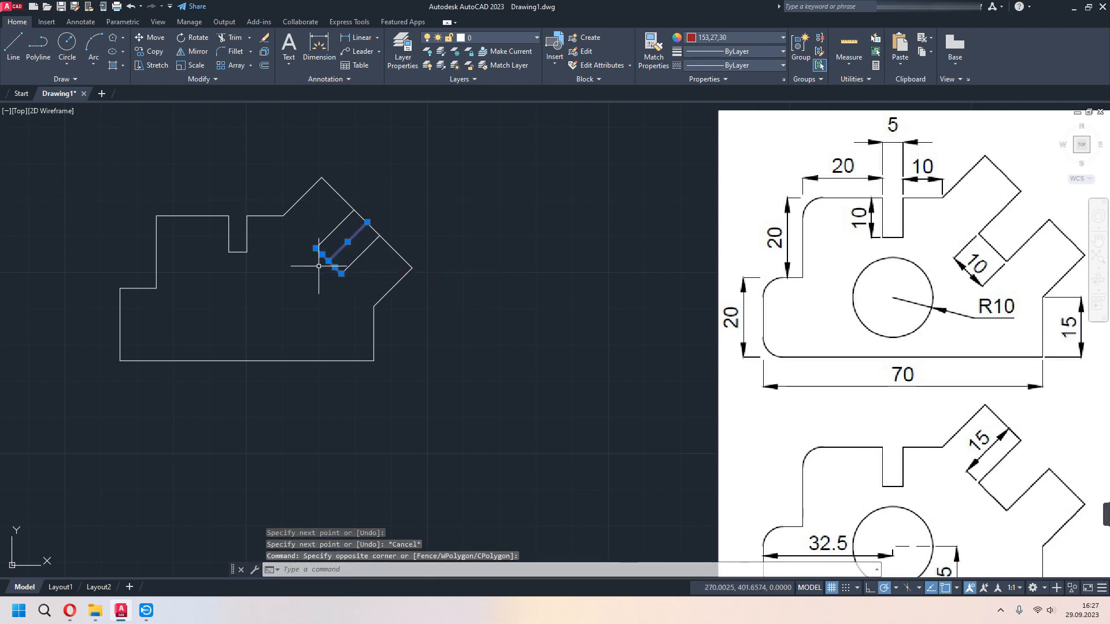
key("Delete")
- Close the slanted slot's bottom with a line joining the inner ends of its two sides
type("l")
key("Return")
left_click(315, 249)
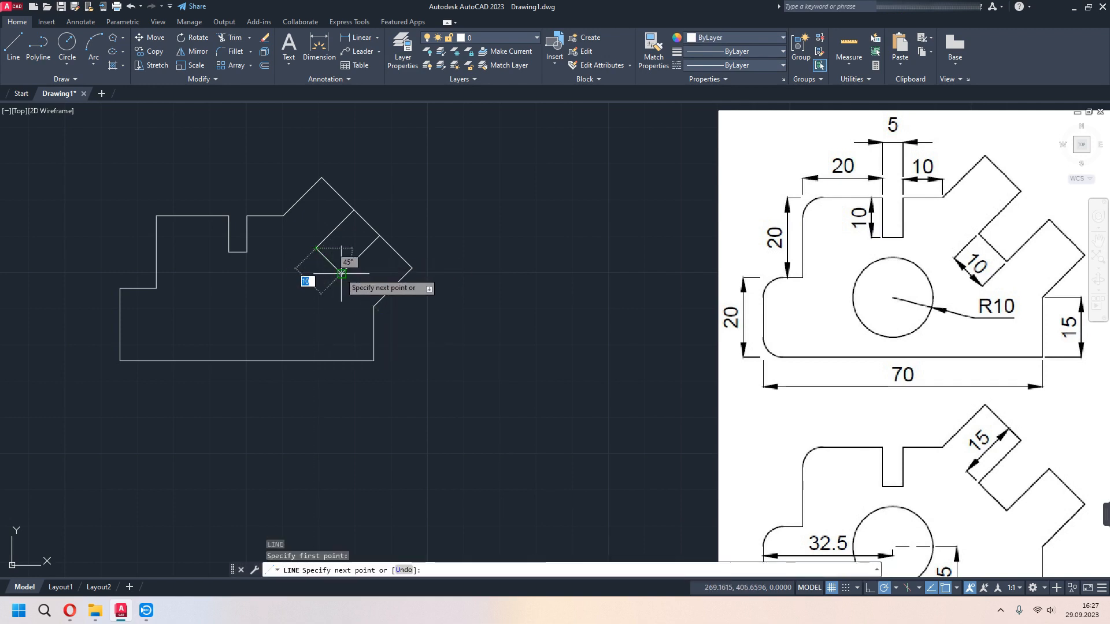
left_click(342, 273)
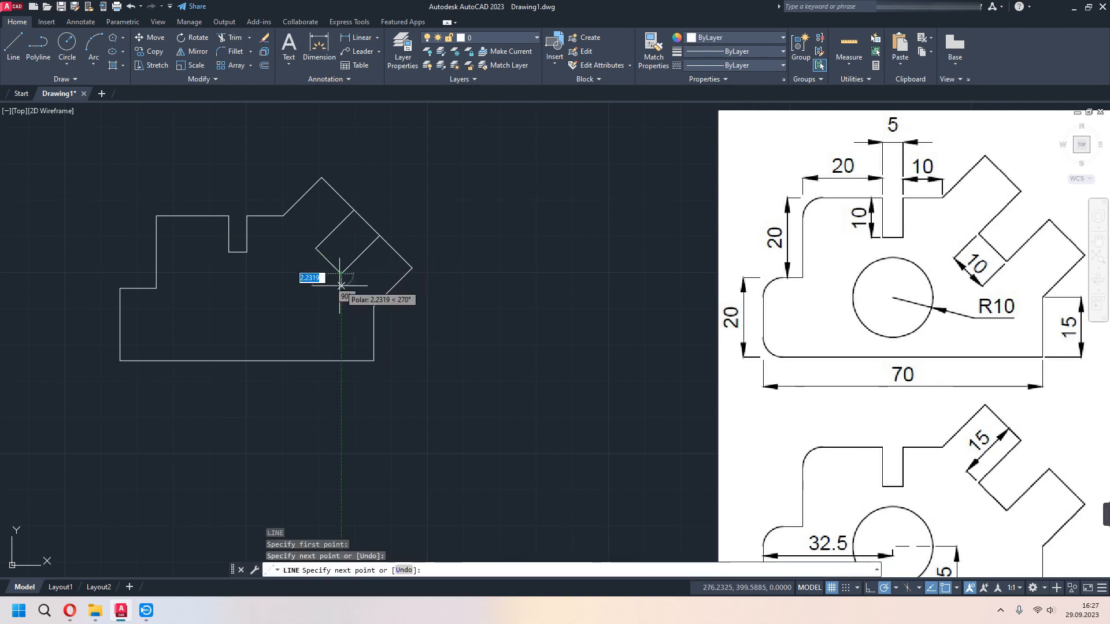
key("Escape")
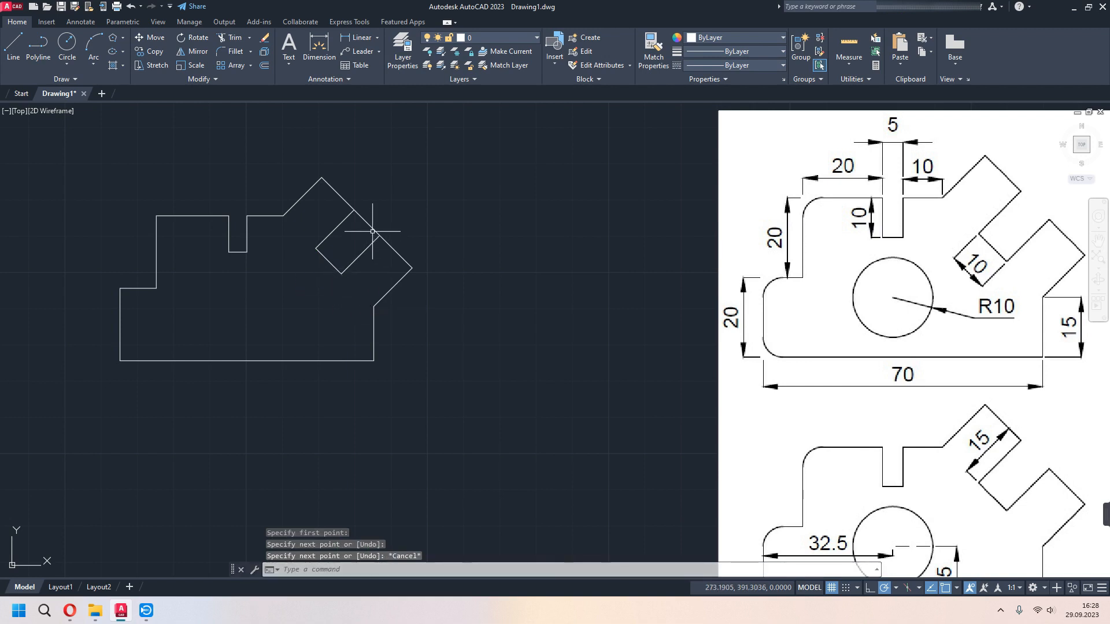
- Trim away the part of the long slanted edge that spans the slot opening
type("tr")
key("Return")
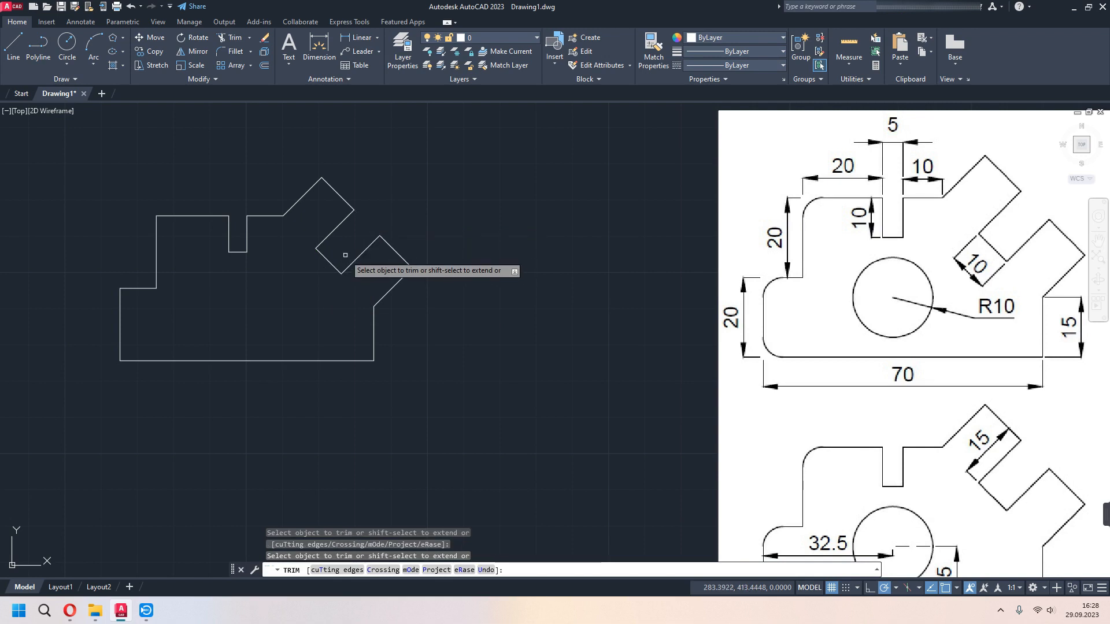
key("Escape")
- Fillet the profile's lower-left corner, between the base line and the left vertical edge, with a radius of 5
scroll(609, 272, "down", 2)
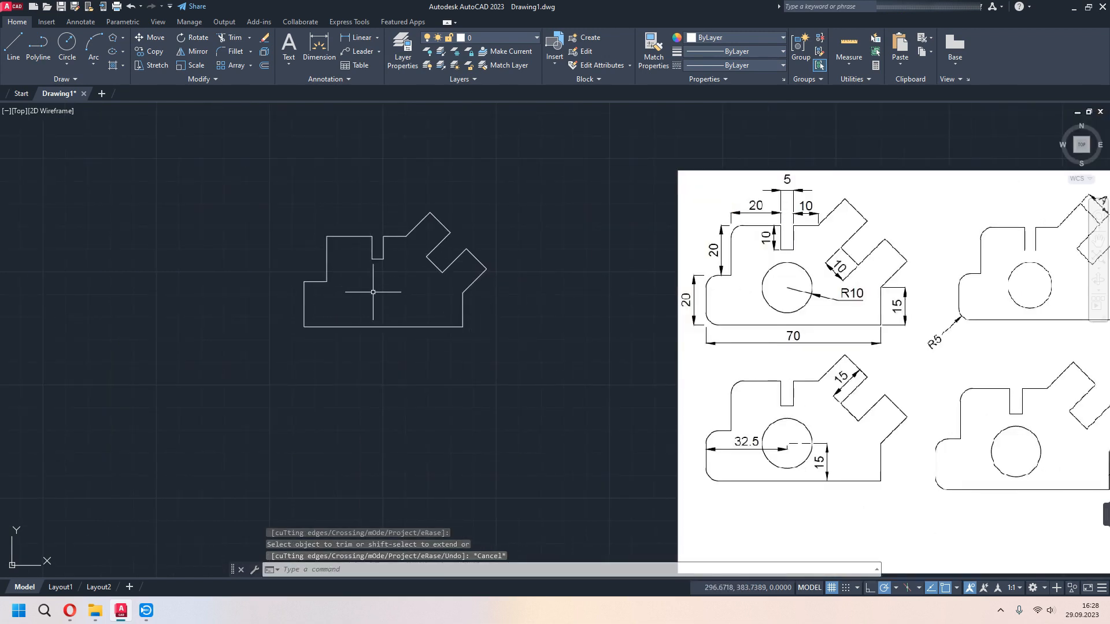
mouse_move(441, 317)
middle_mouse_down()
mouse_move(366, 277)
mouse_move(187, 276)
mouse_move(297, 292)
middle_mouse_up()
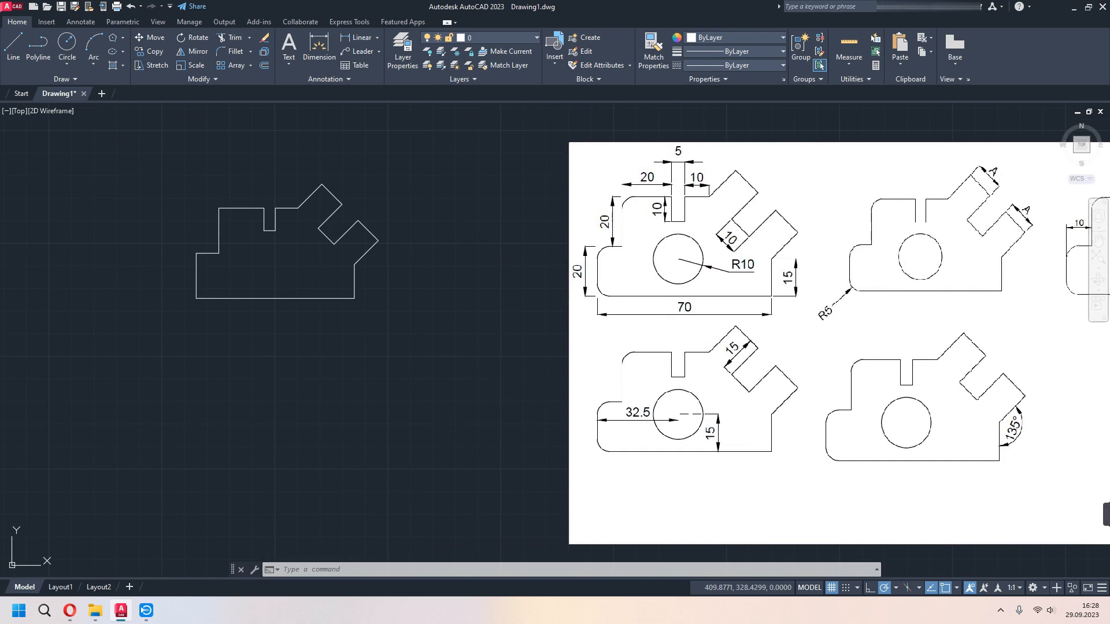
middle_click_drag(389, 303, 463, 313)
type("f")
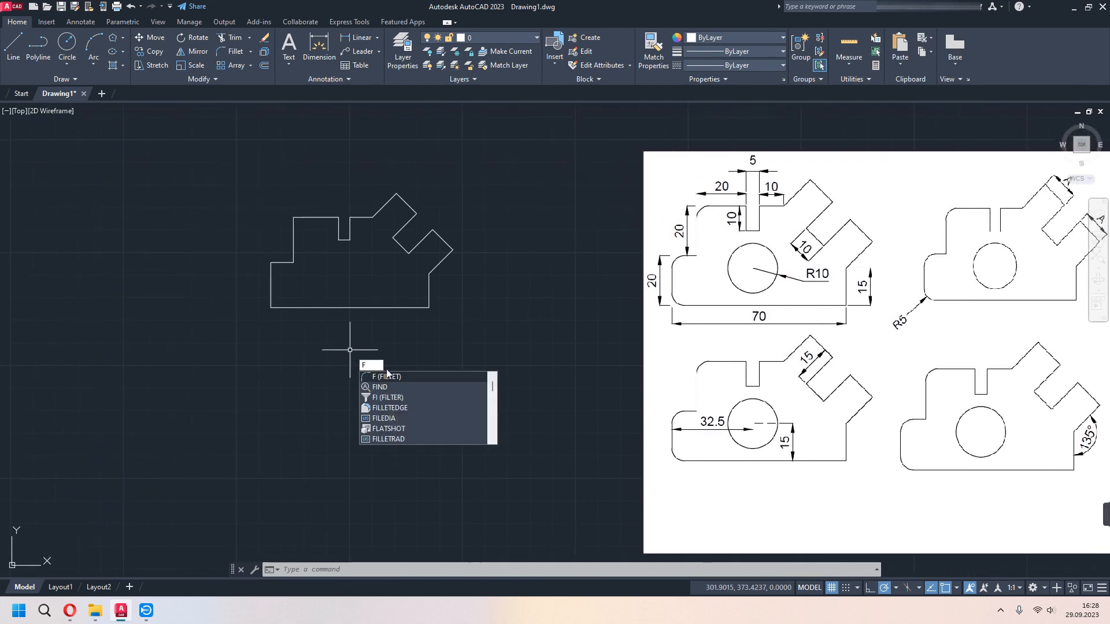
key("Return")
middle_click_drag(311, 309, 351, 327)
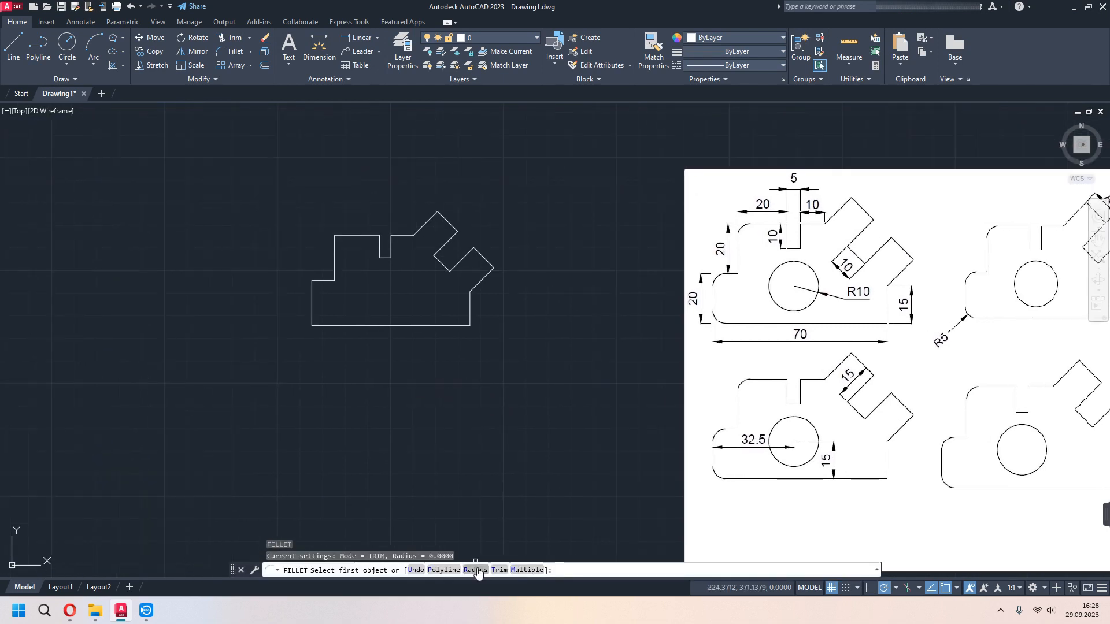
type("r")
key("Return")
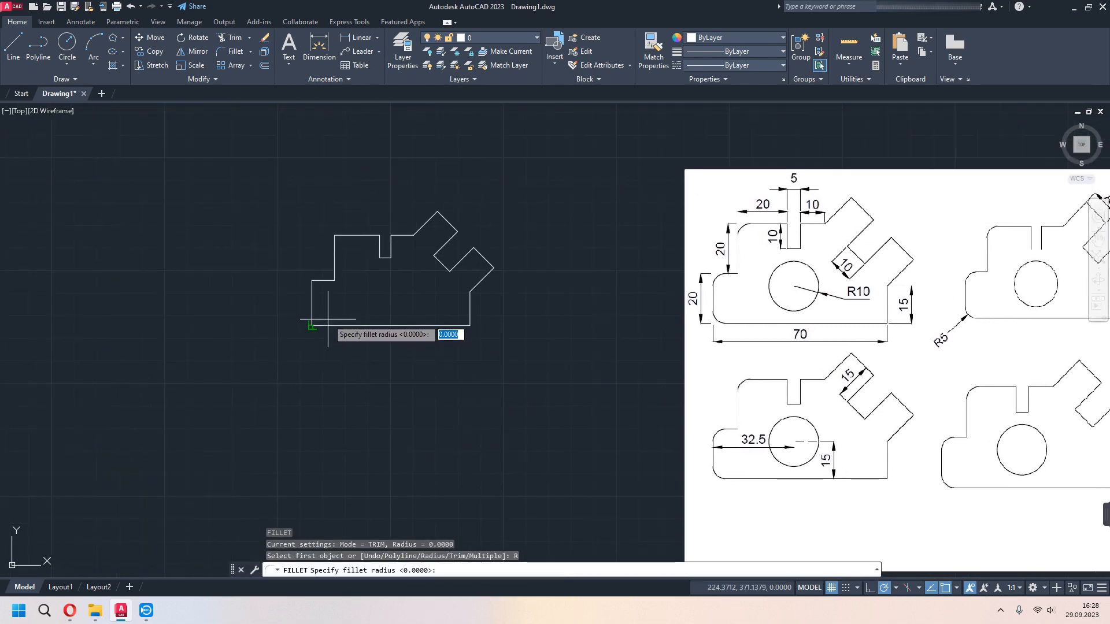
type("5")
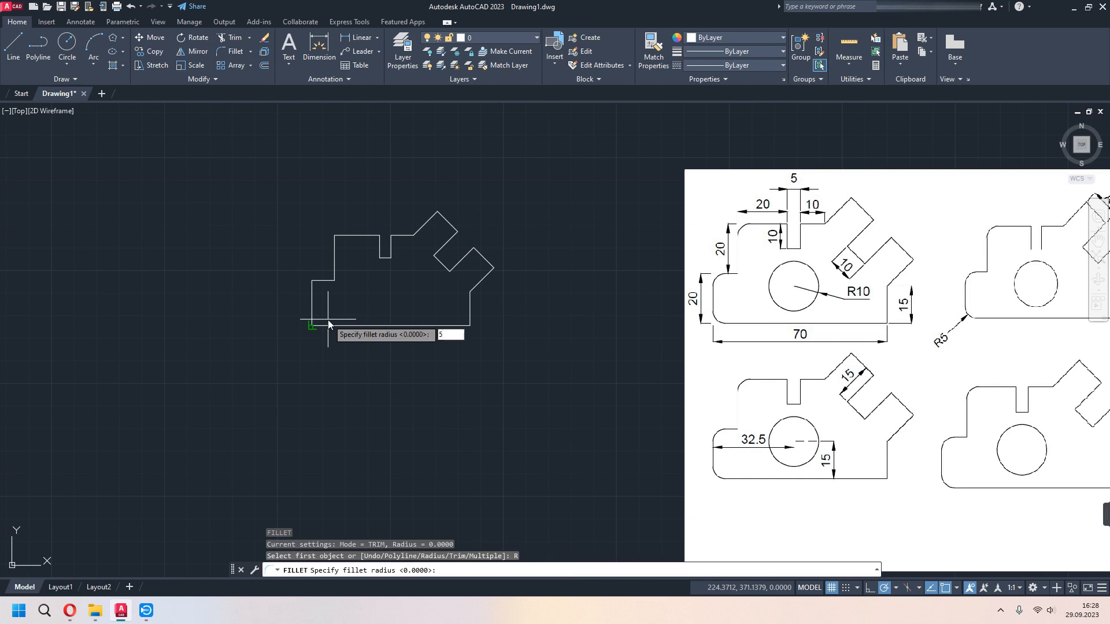
key("Return")
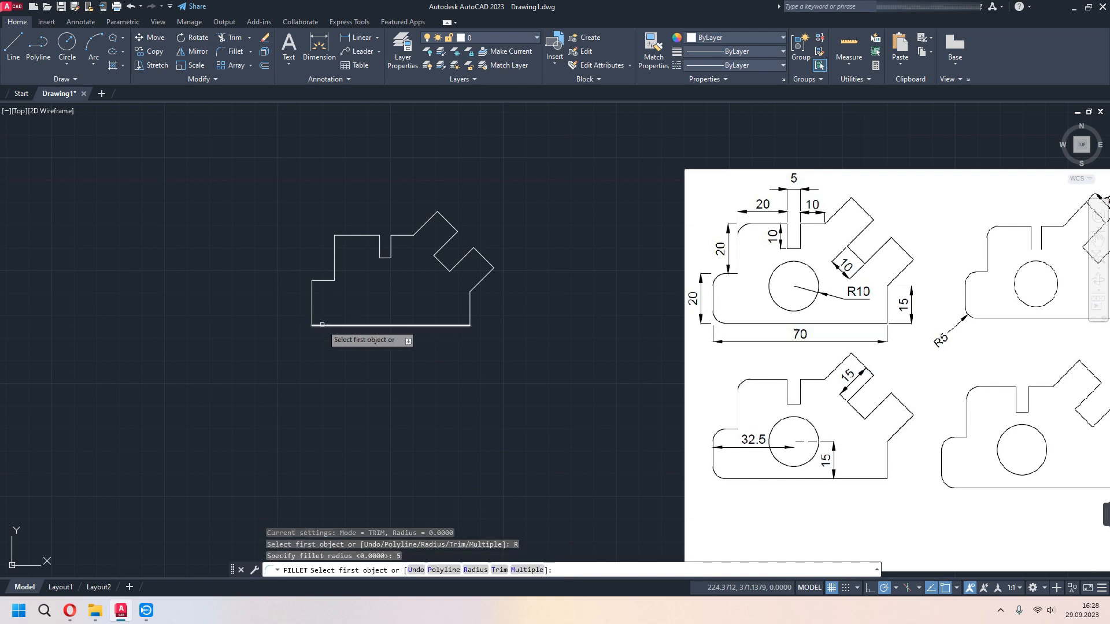
left_click(322, 325)
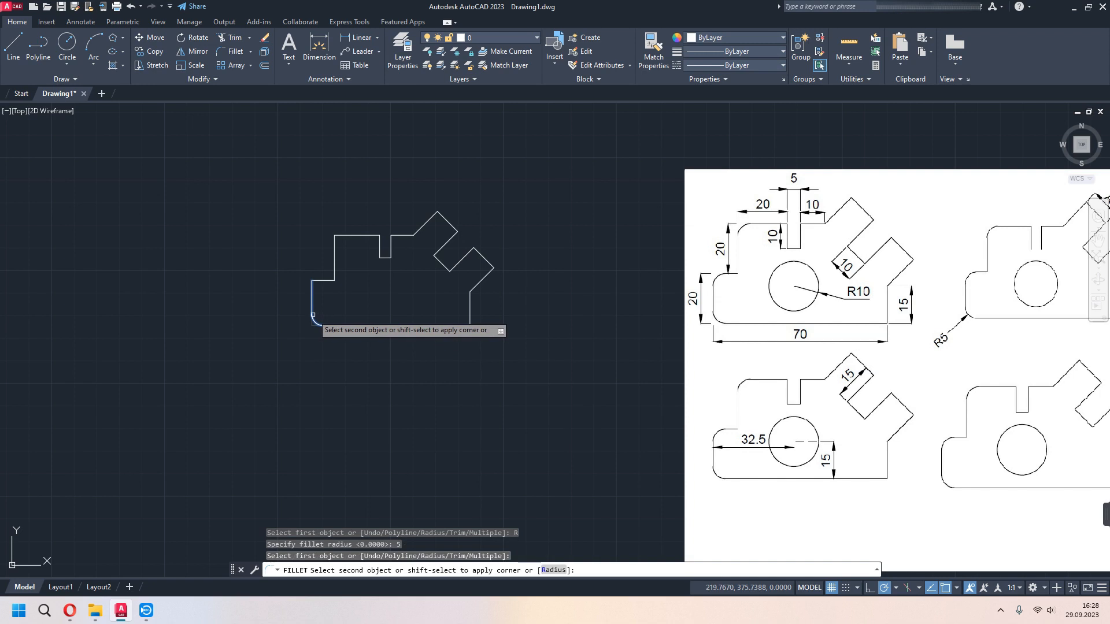
left_click(313, 315)
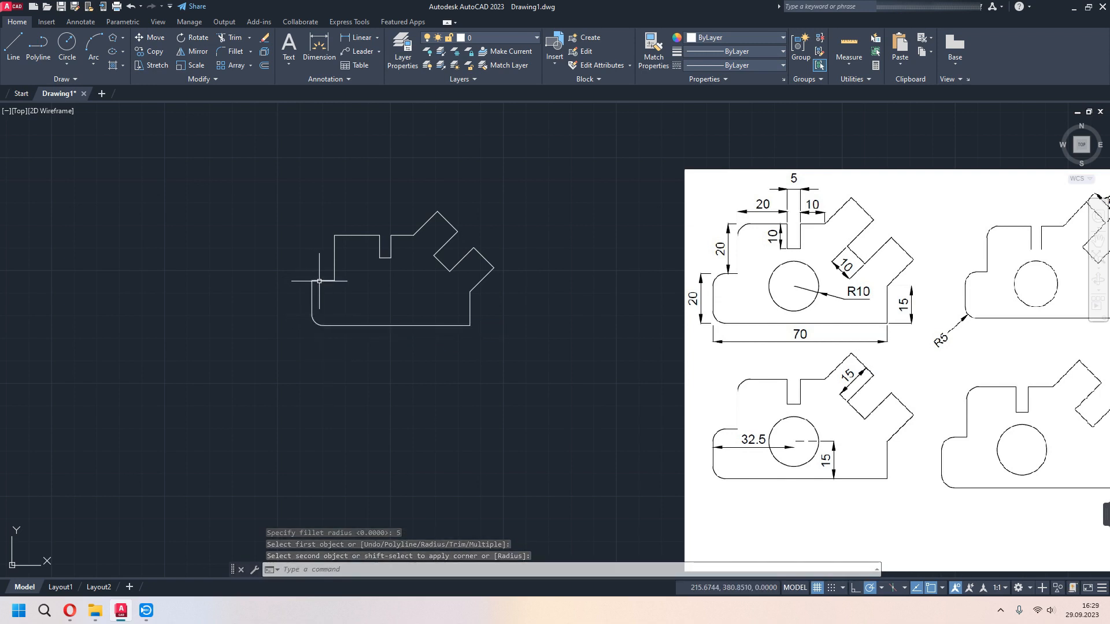
- Fillet the corner between the left vertical edge and the short horizontal step edge with the same radius
key("Return")
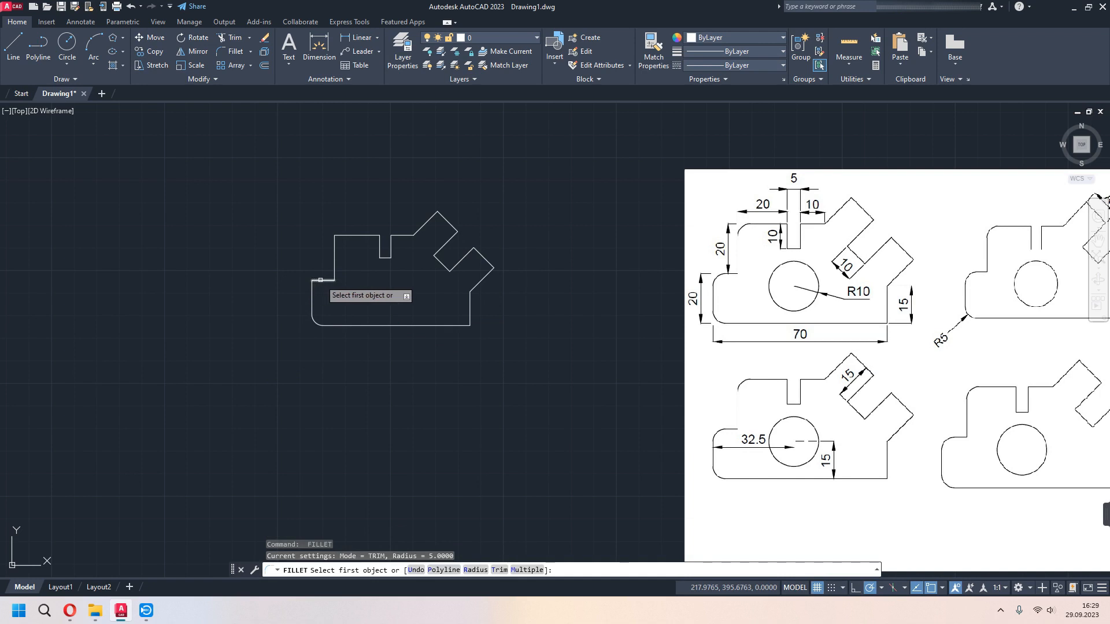
left_click(321, 280)
left_click(313, 292)
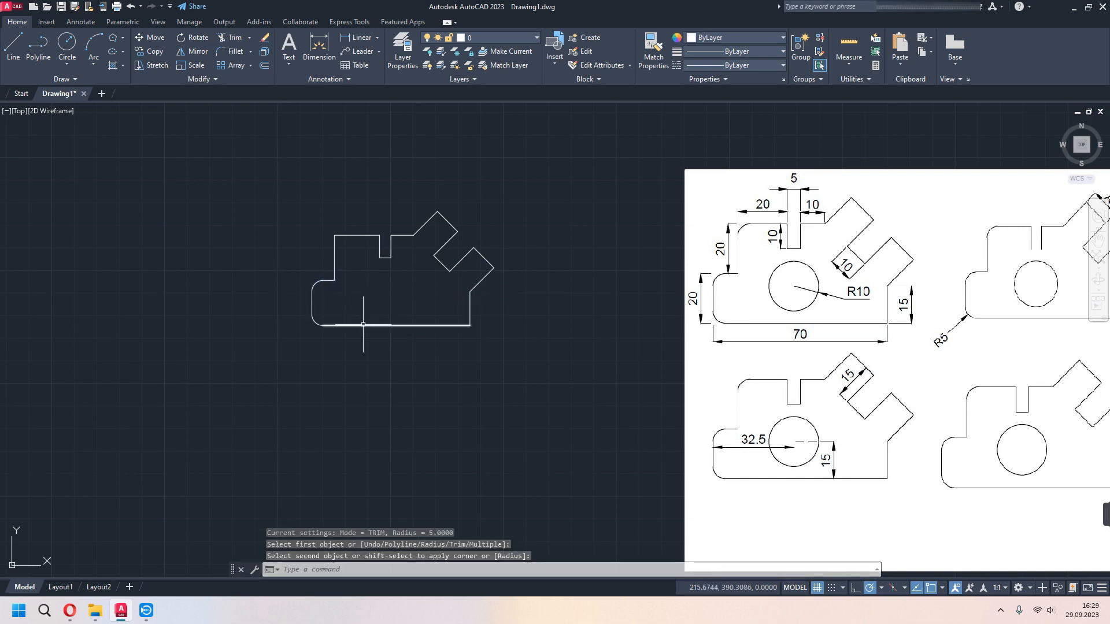
scroll(698, 295, "up", 2)
middle_click_drag(417, 304, 600, 336)
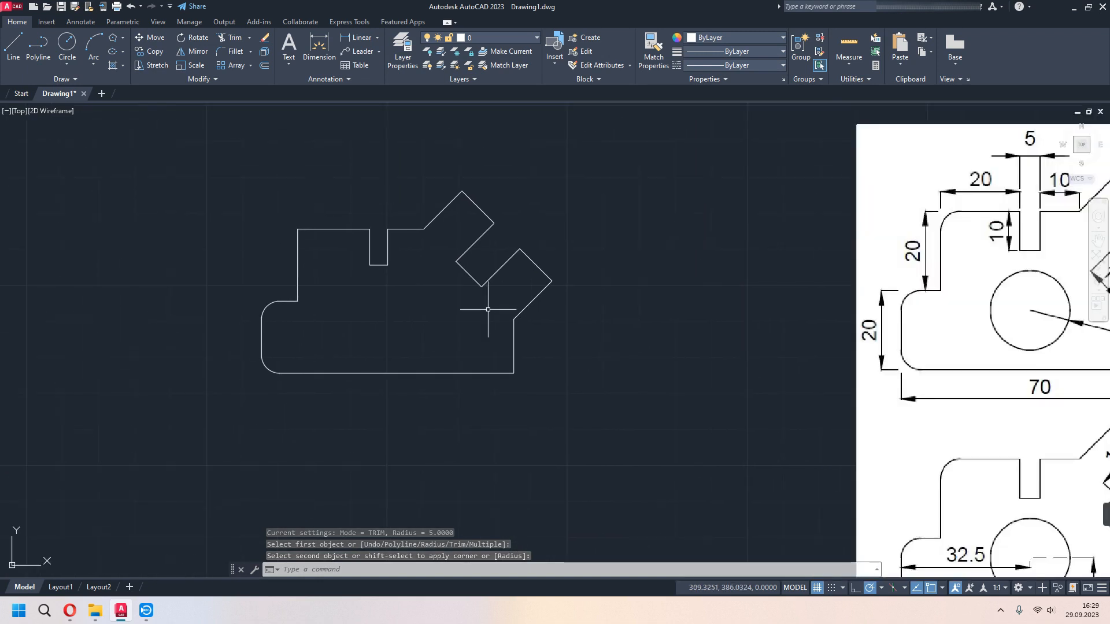
- Fillet the profile's upper-left corner, between the upper vertical edge and the top edge, with the same radius of 5
key("Return")
left_click(298, 248)
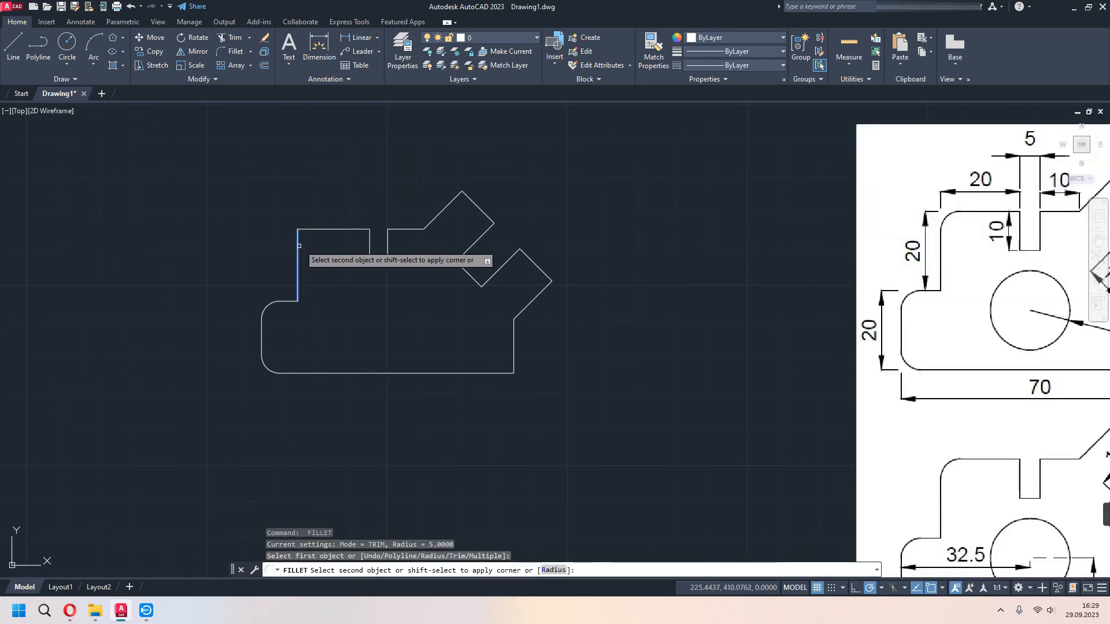
left_click(313, 230)
scroll(427, 346, "down", 2)
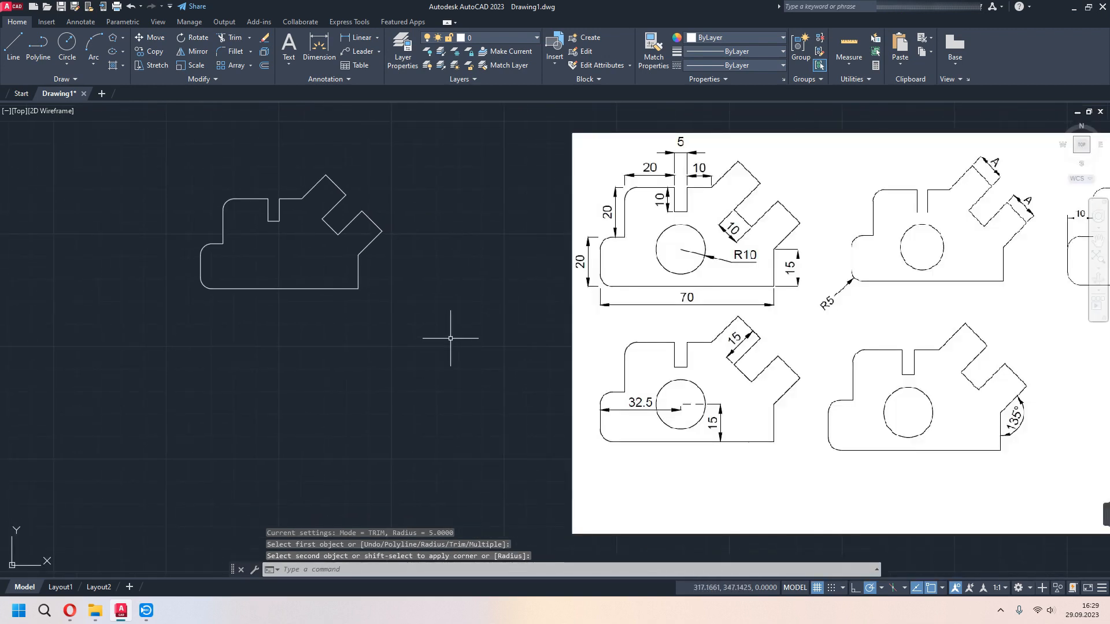
mouse_move(389, 298)
middle_mouse_down()
mouse_move(458, 322)
mouse_move(500, 315)
middle_mouse_up()
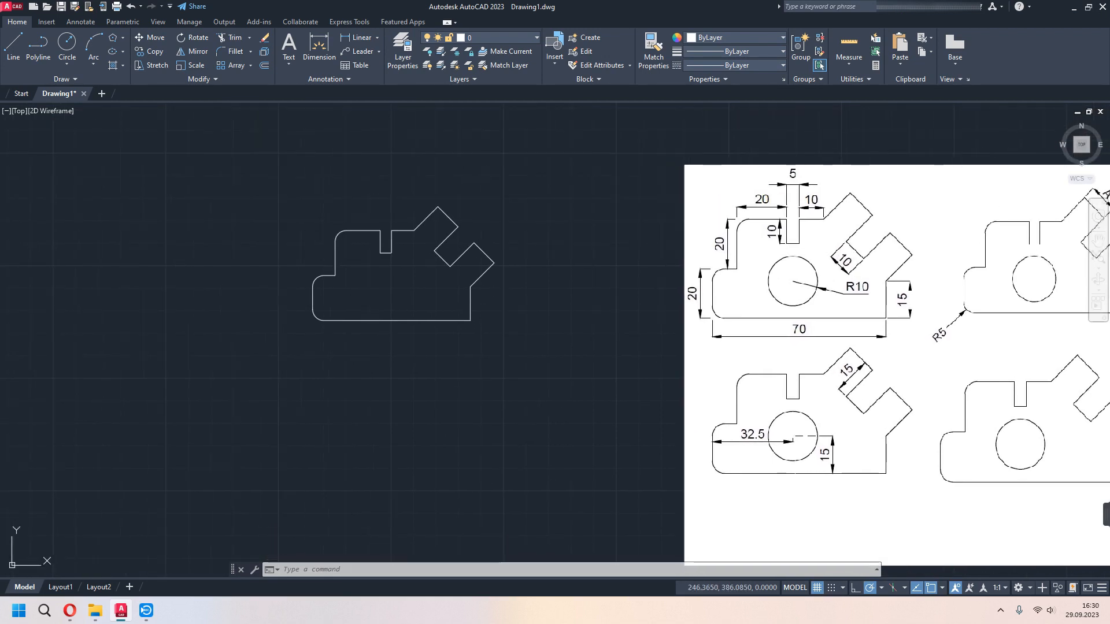
- Set the current colour to dark red (153,27,30) and draw a 15-unit vertical construction line upward from the base line's midpoint
left_click(723, 36)
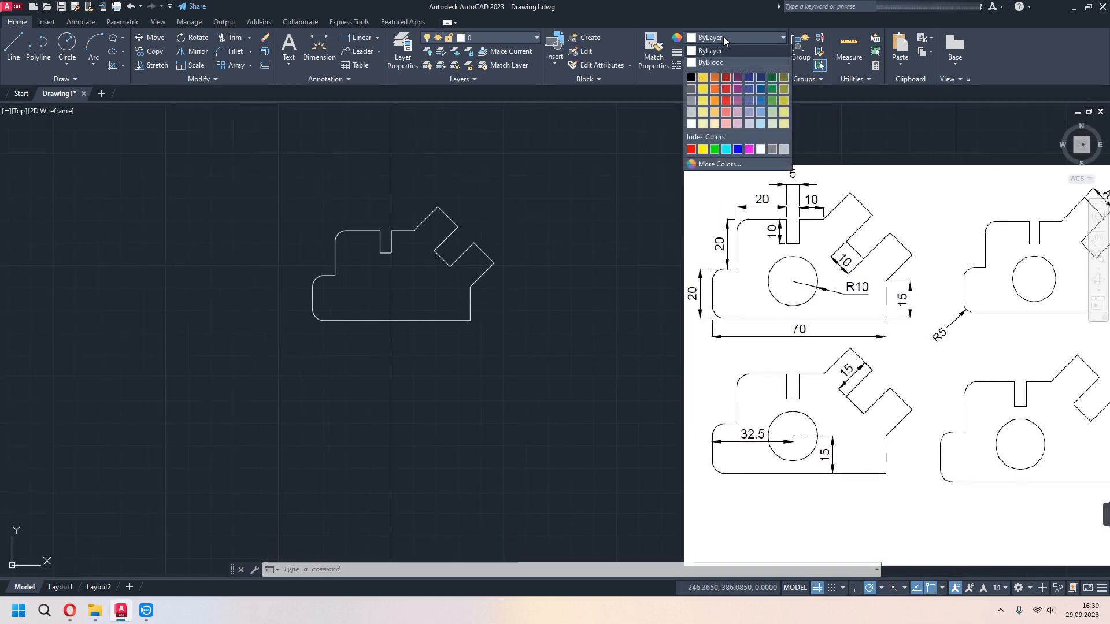
left_click(724, 77)
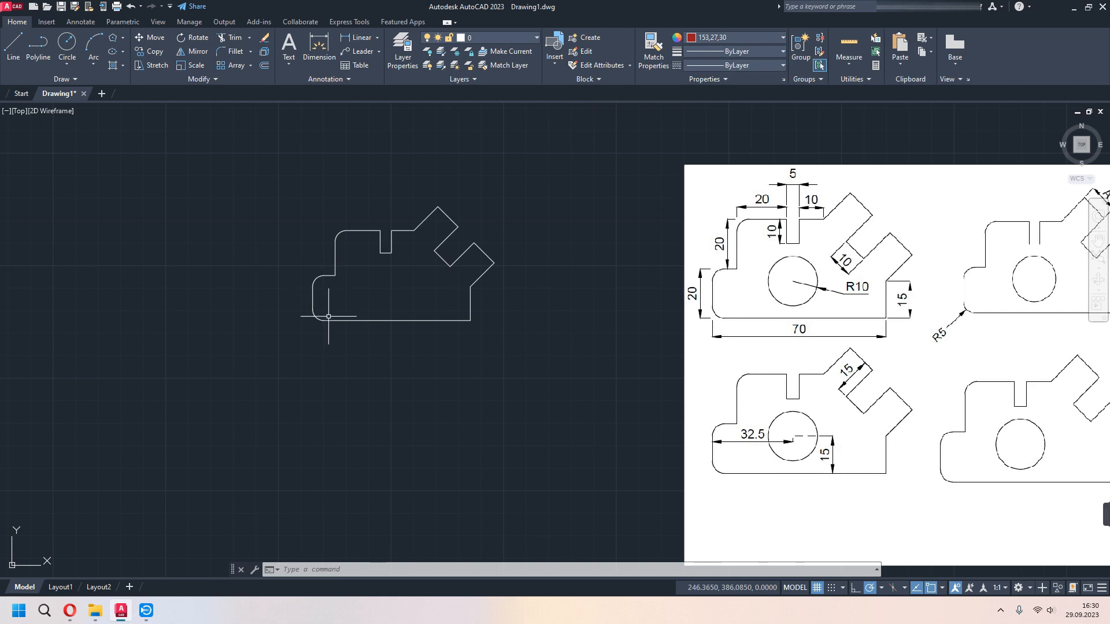
type("l")
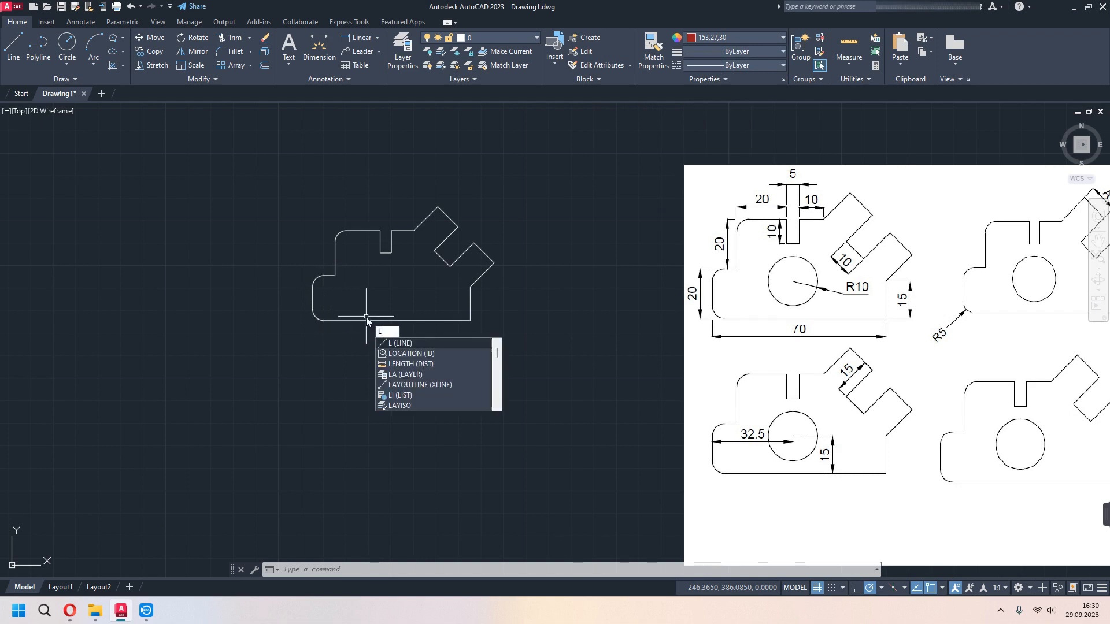
key("Return")
left_click(387, 320)
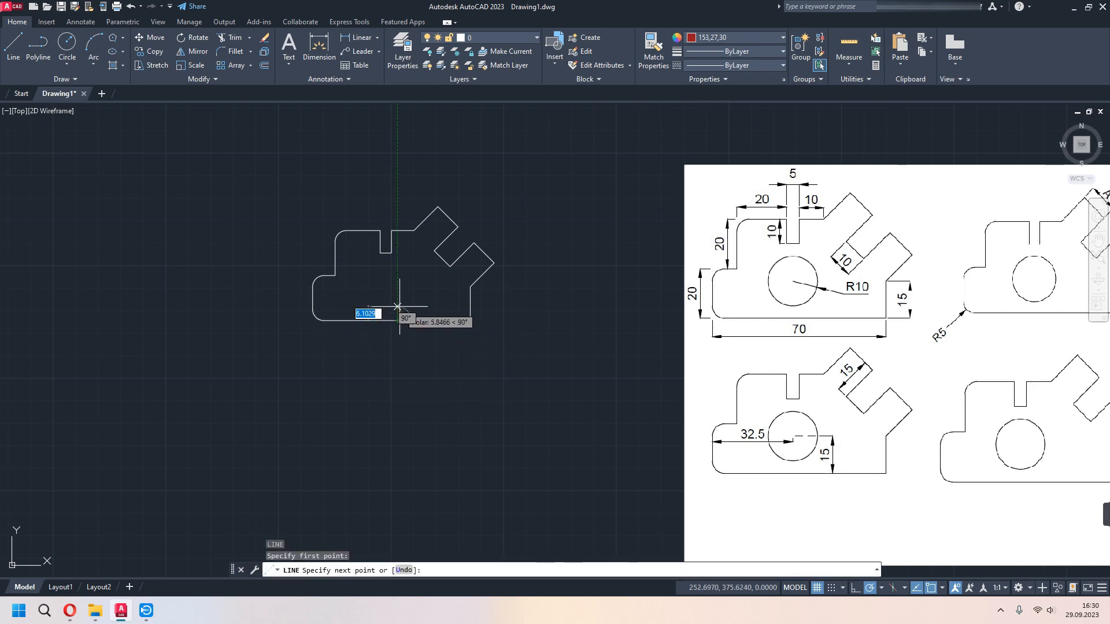
type("15")
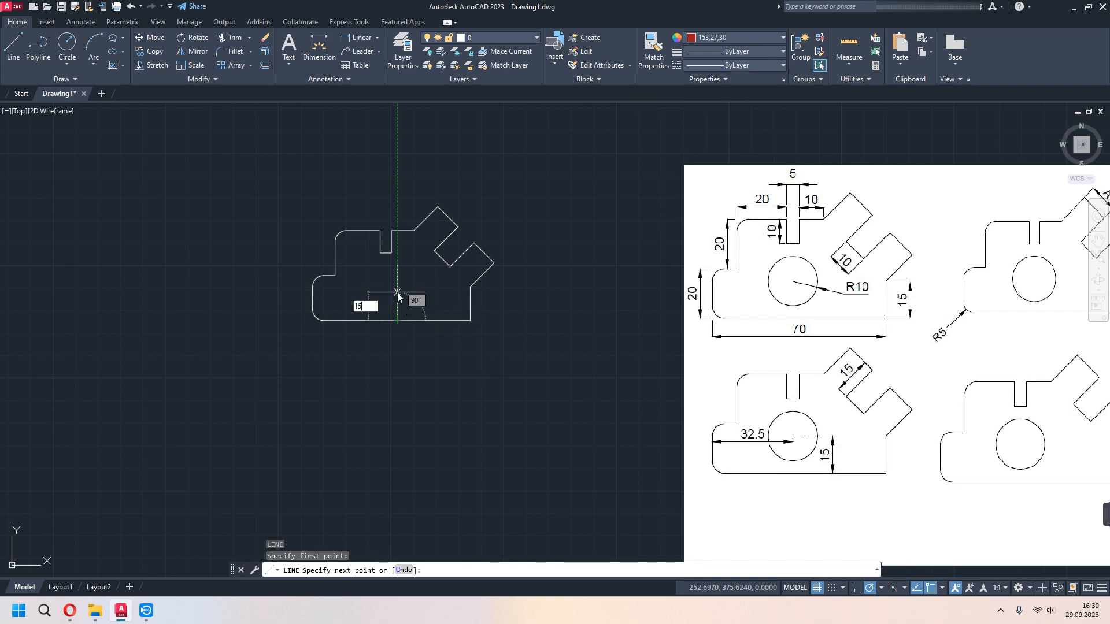
key("Return")
key("Escape")
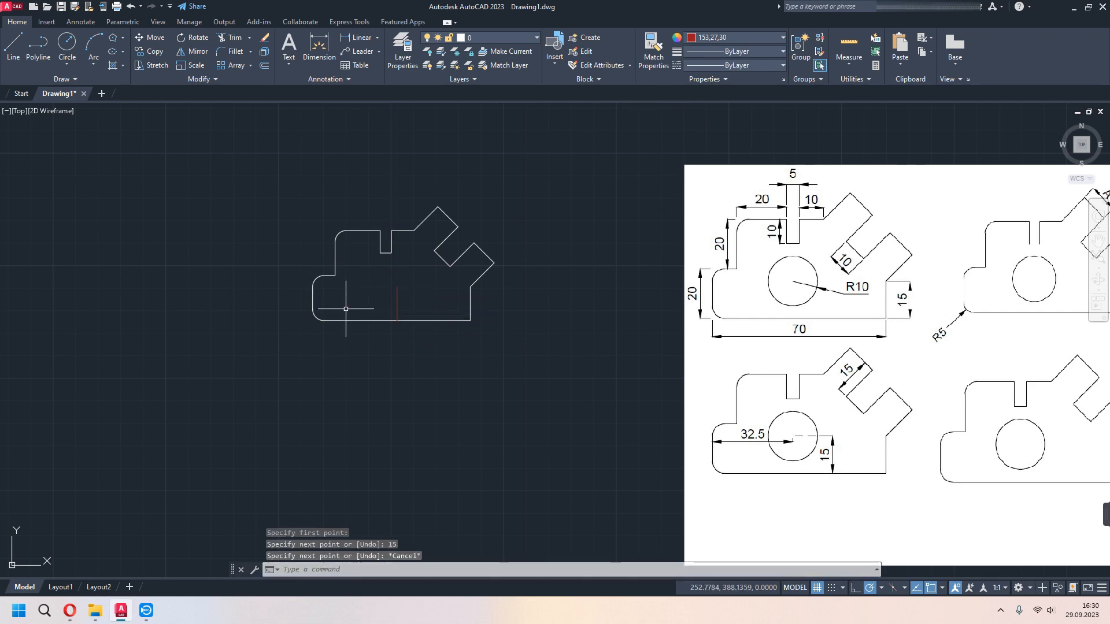
- Draw a 32.5-unit horizontal construction line into the profile from the midpoint of the left vertical edge
key("Return")
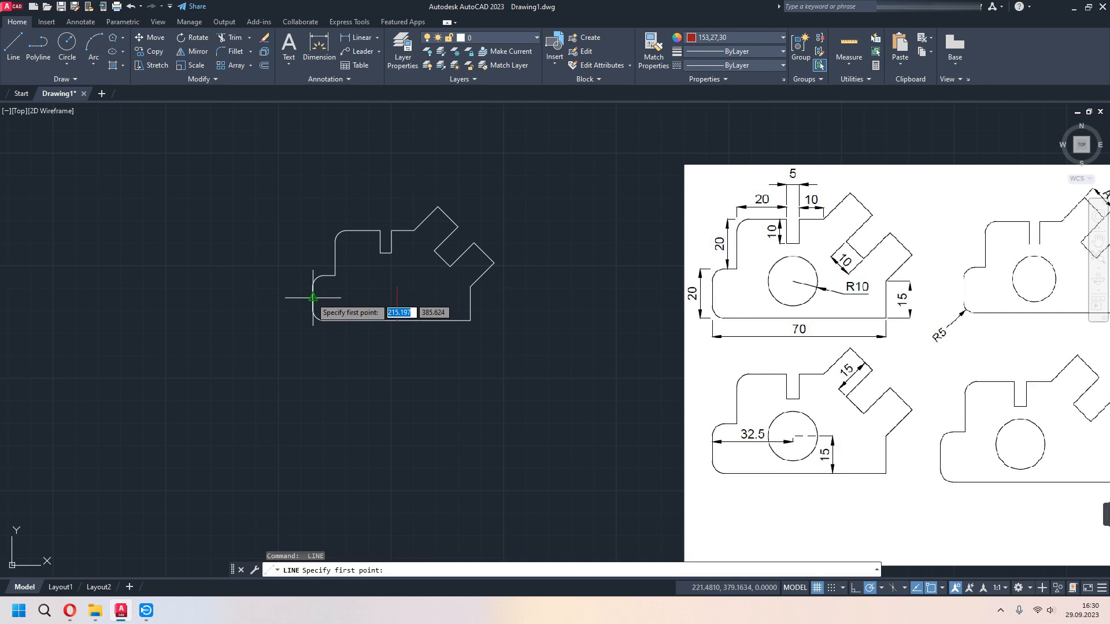
left_click(313, 297)
type("32")
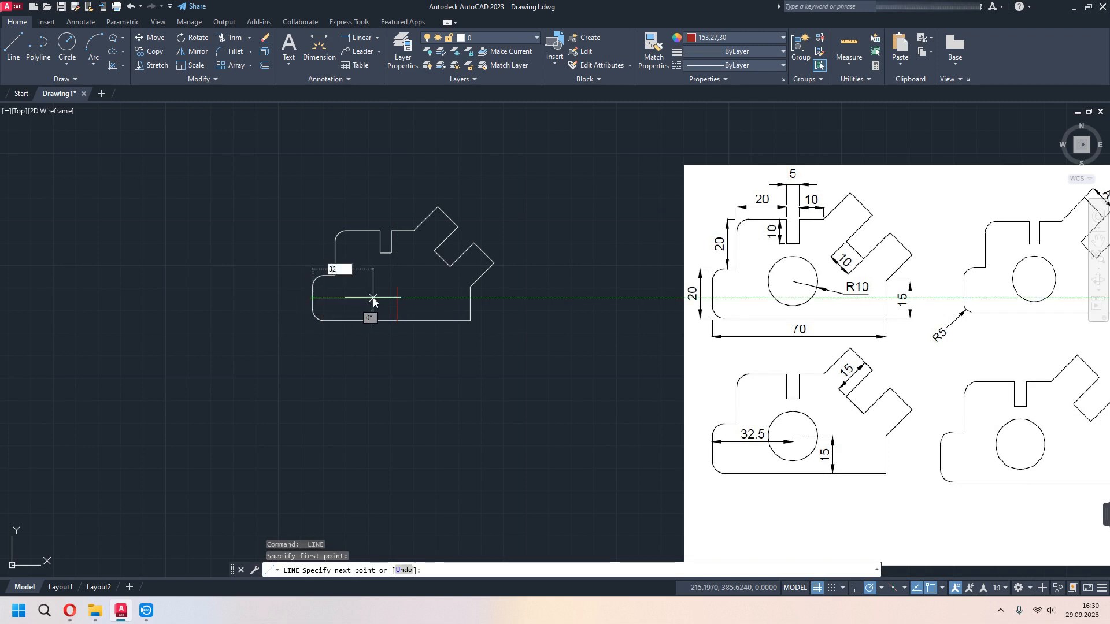
type(".5")
key("Return")
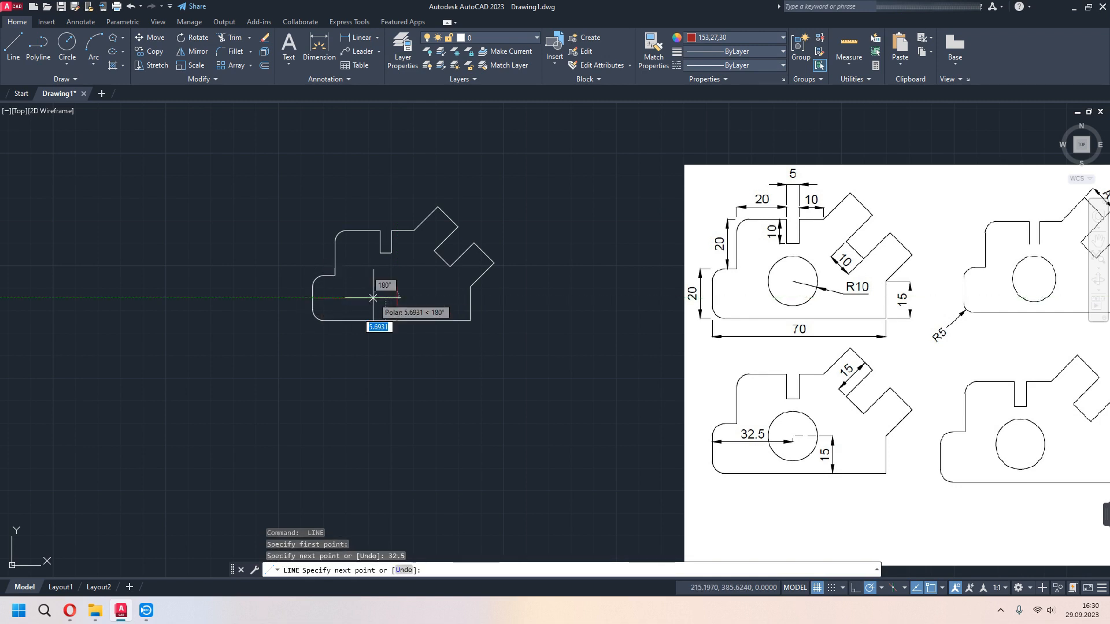
key("Escape")
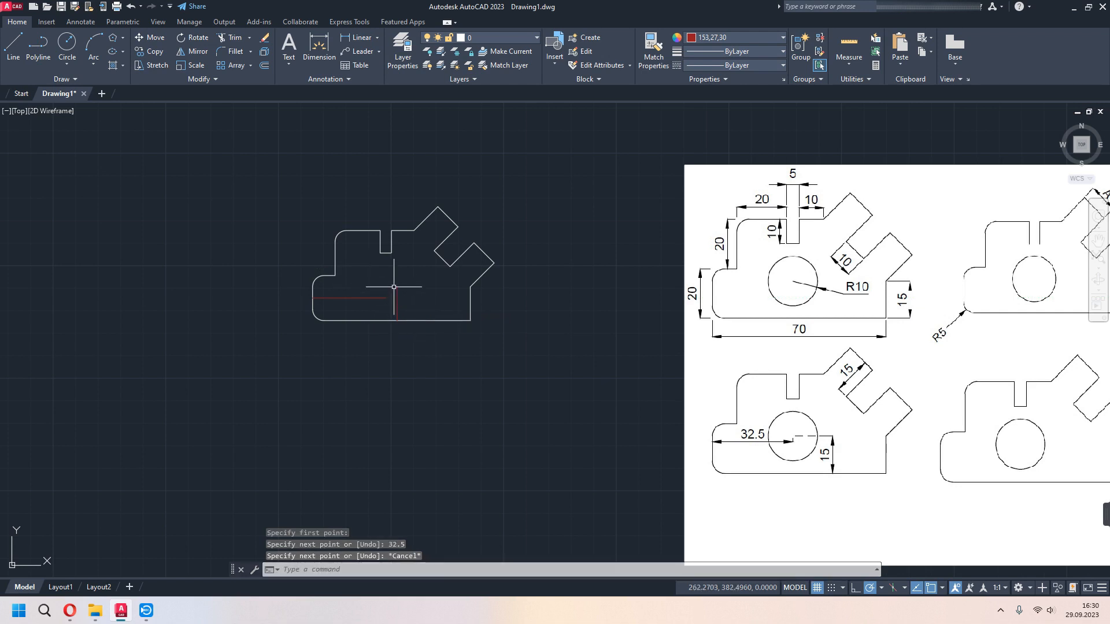
- Shift the vertical construction line about 6.2 units left by its midpoint, close to the horizontal line's inner end
scroll(394, 287, "up", 2)
left_click(397, 307)
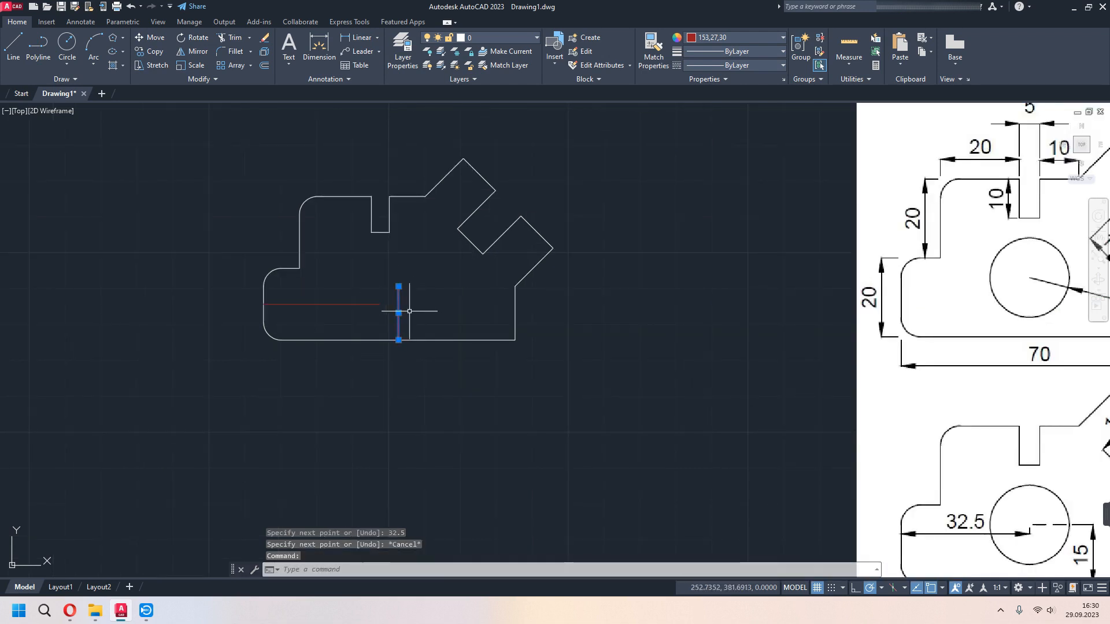
left_click(398, 312)
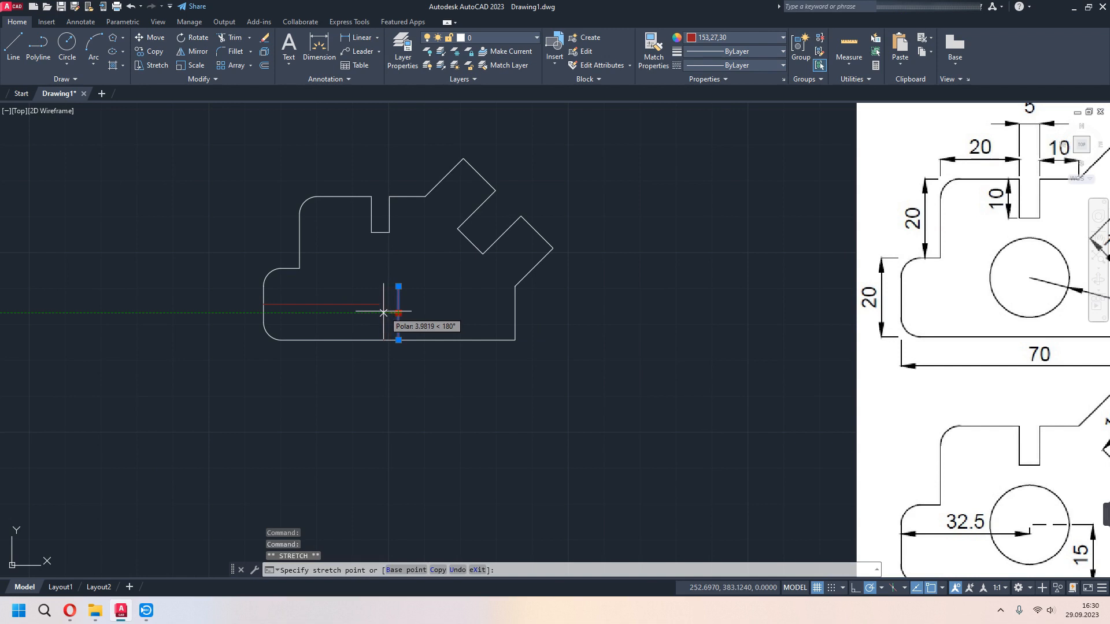
left_click(376, 312)
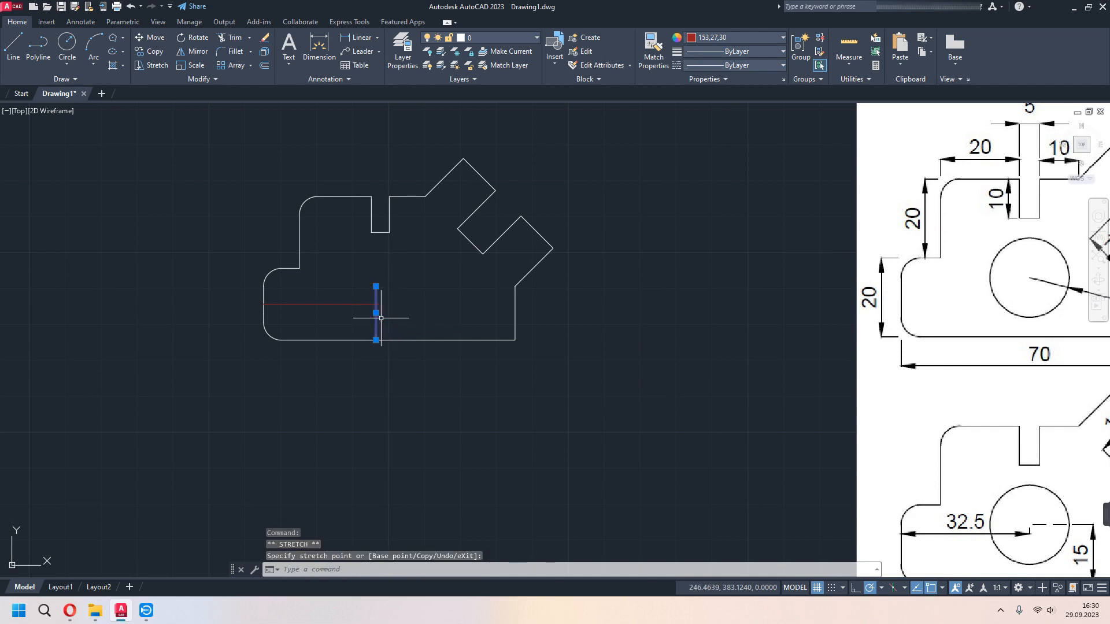
scroll(413, 372, "down", 2)
left_click(414, 376)
key("Escape")
key("Escape")
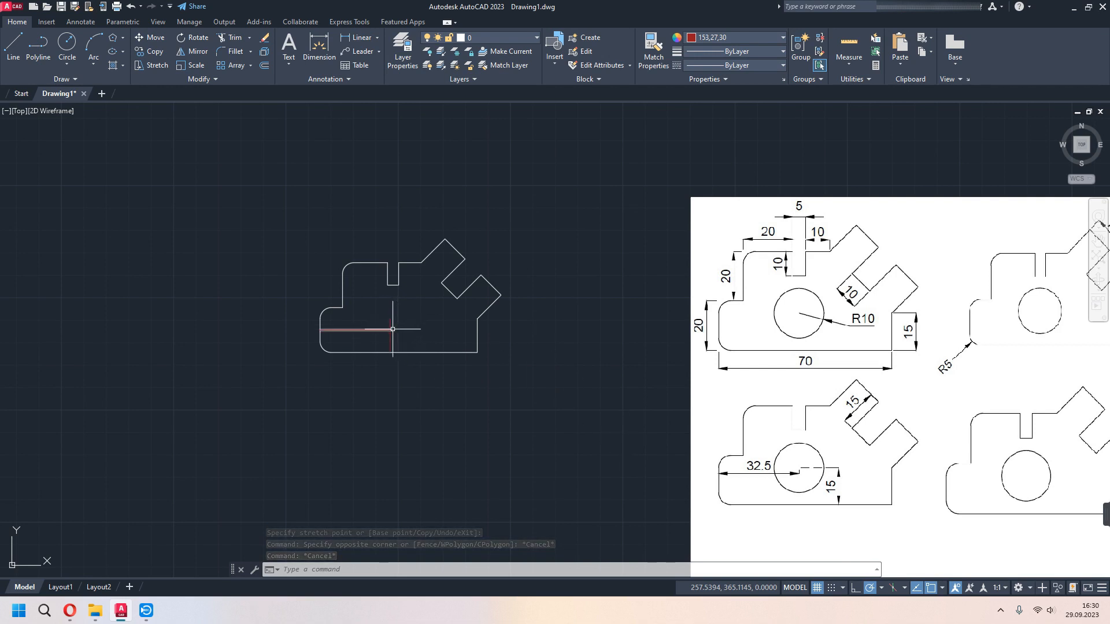
- Move the horizontal construction line so that its inner end meets the top end of the vertical construction line
scroll(384, 321, "up", 2)
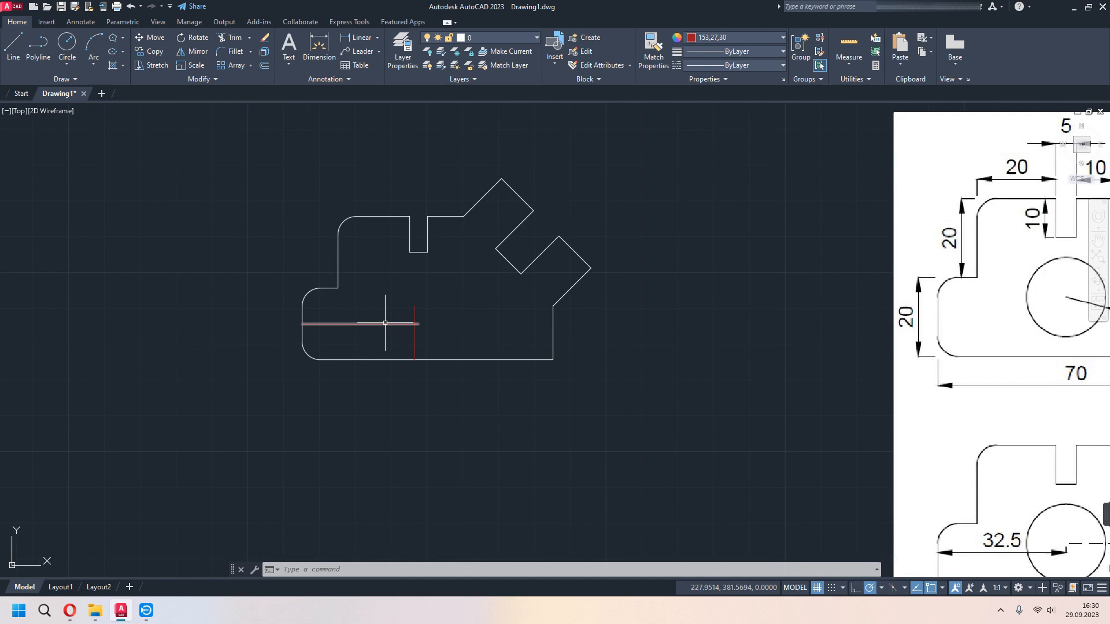
left_click(399, 324)
left_click(419, 323)
key("Escape")
type("m")
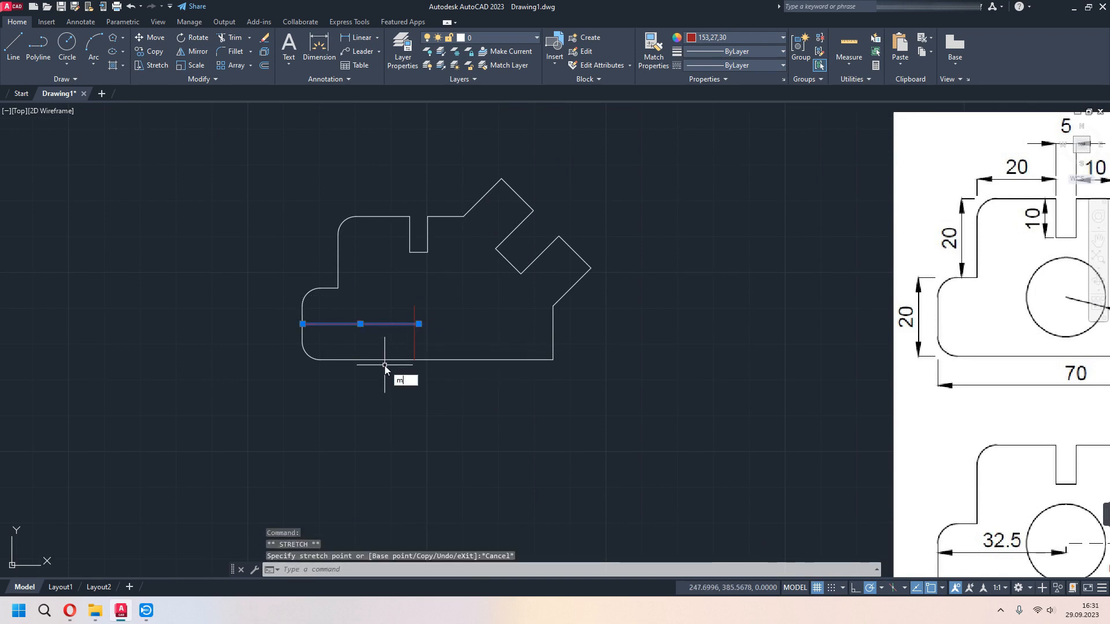
type("o")
key("Return")
left_click(418, 324)
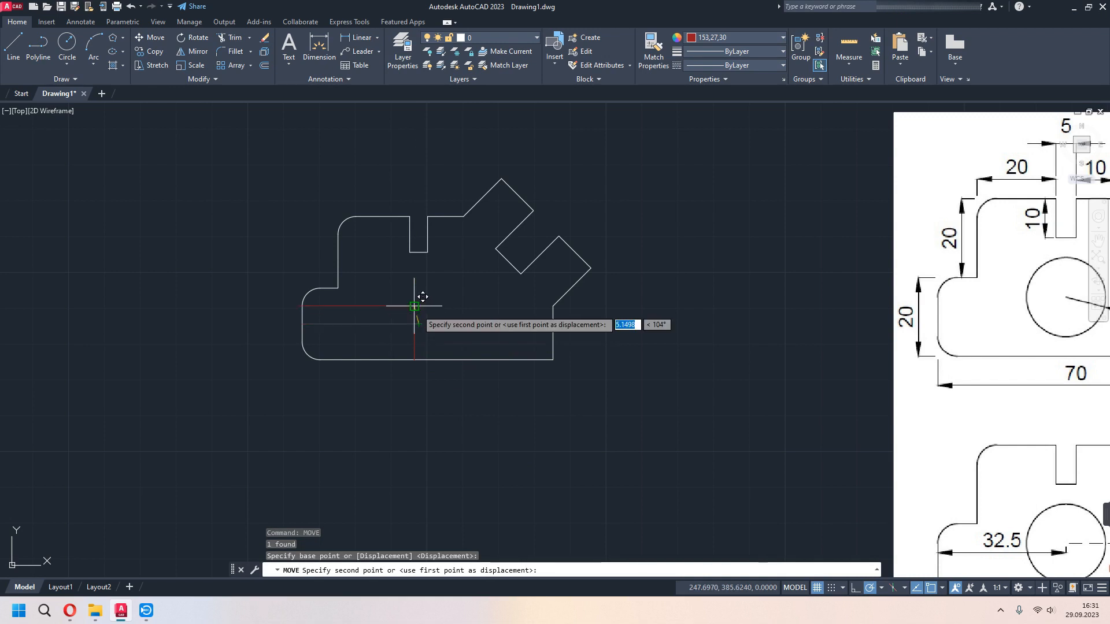
left_click(413, 306)
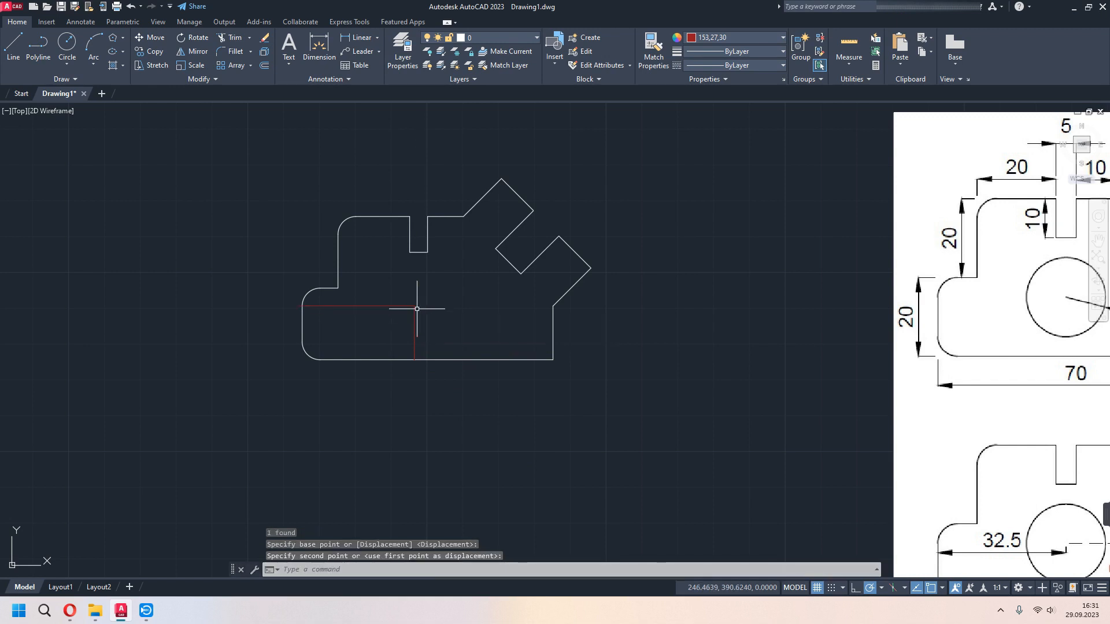
- Examine where the two construction lines meet and compare the circle centre's position with the reference drawings
scroll(414, 306, "up", 6)
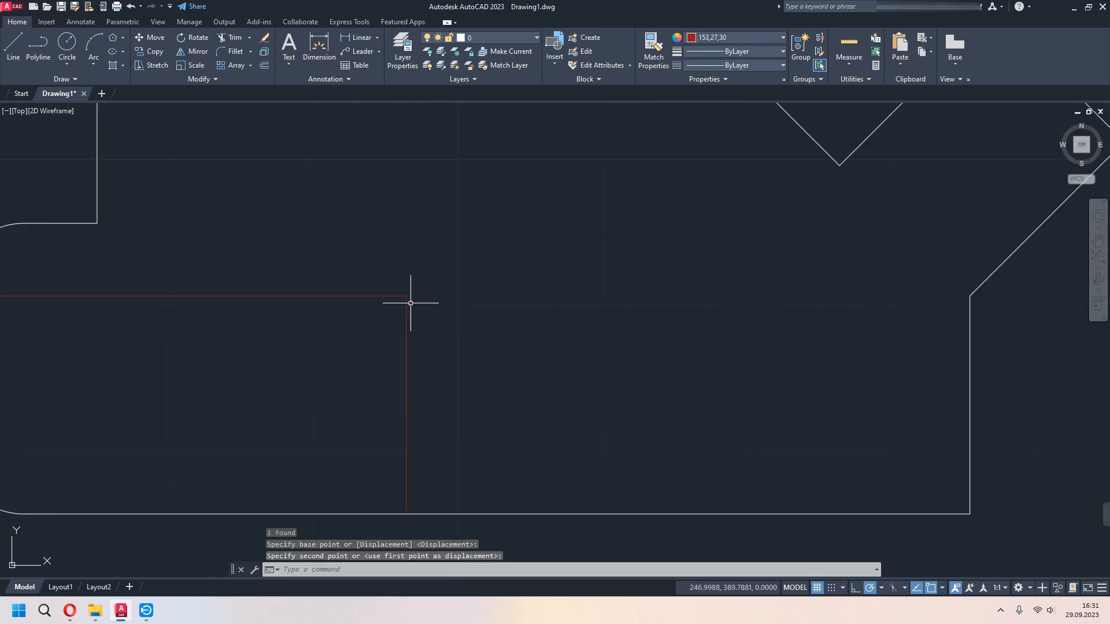
scroll(428, 323, "down", 6)
scroll(565, 426, "down", 2)
middle_click_drag(565, 425, 502, 372)
scroll(501, 422, "down", 2)
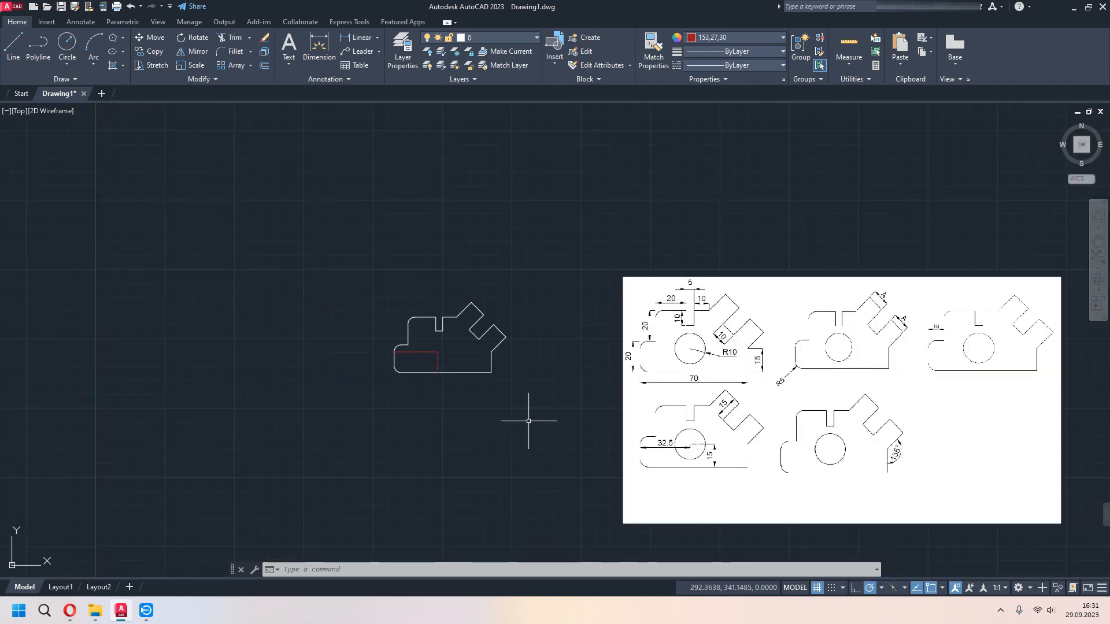
middle_click_drag(528, 421, 518, 394)
scroll(676, 400, "up", 2)
mouse_move(882, 400)
middle_mouse_down()
mouse_move(622, 391)
mouse_move(856, 414)
middle_mouse_up()
scroll(231, 202, "up", 2)
- Return the current colour to ByLayer and draw a circle of radius 10 centred where the construction lines meet
left_click(67, 64)
left_click(88, 91)
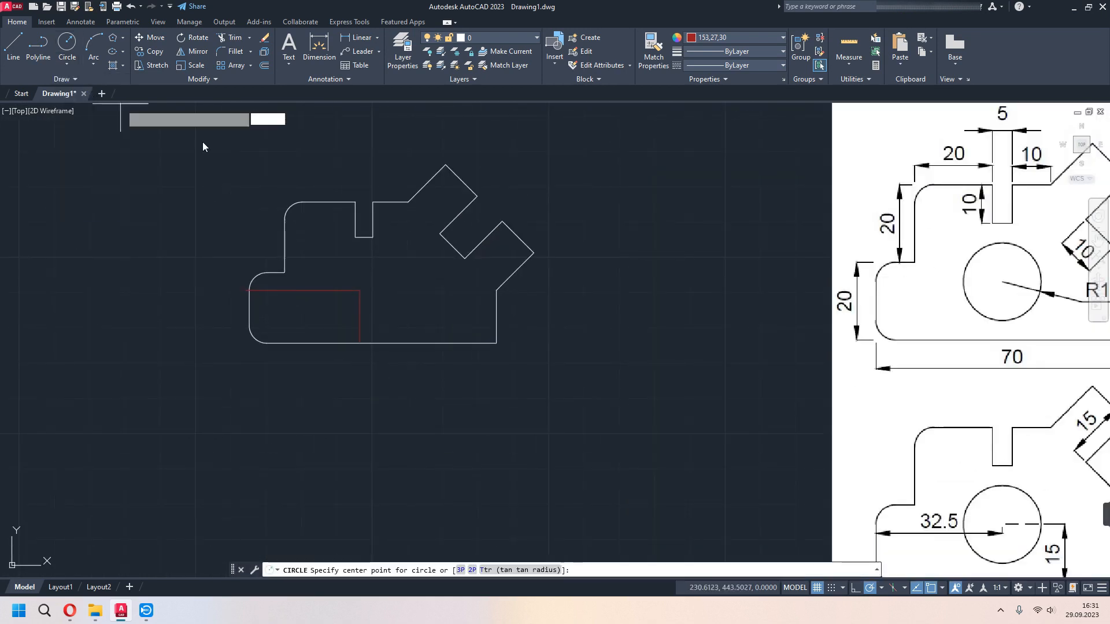
left_click(727, 38)
left_click(729, 50)
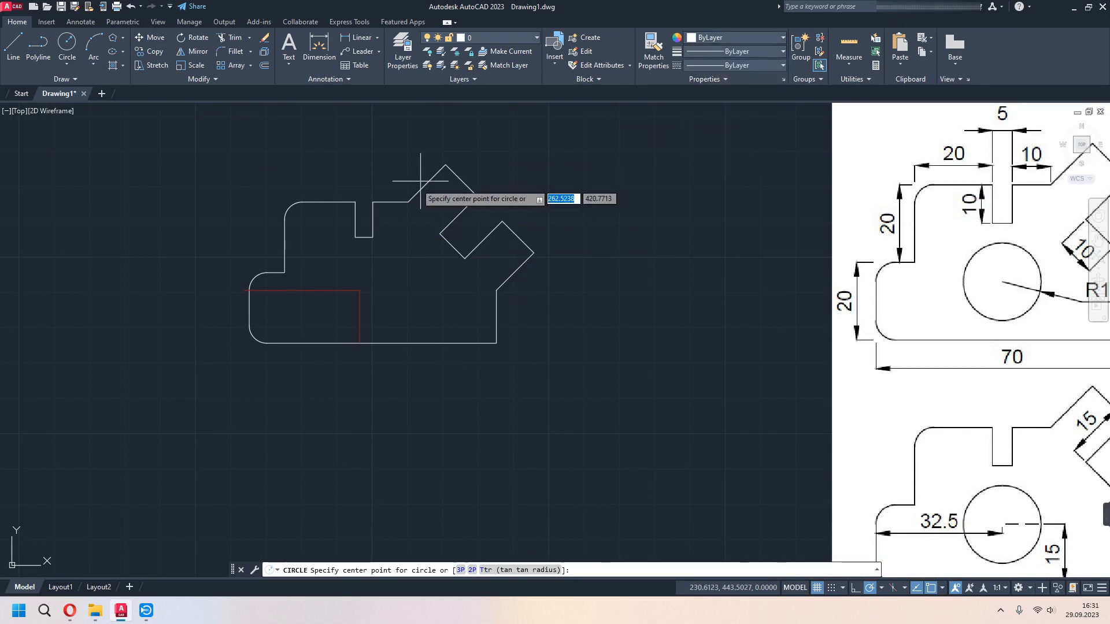
left_click(360, 289)
type("10")
key("Return")
scroll(587, 338, "down", 2)
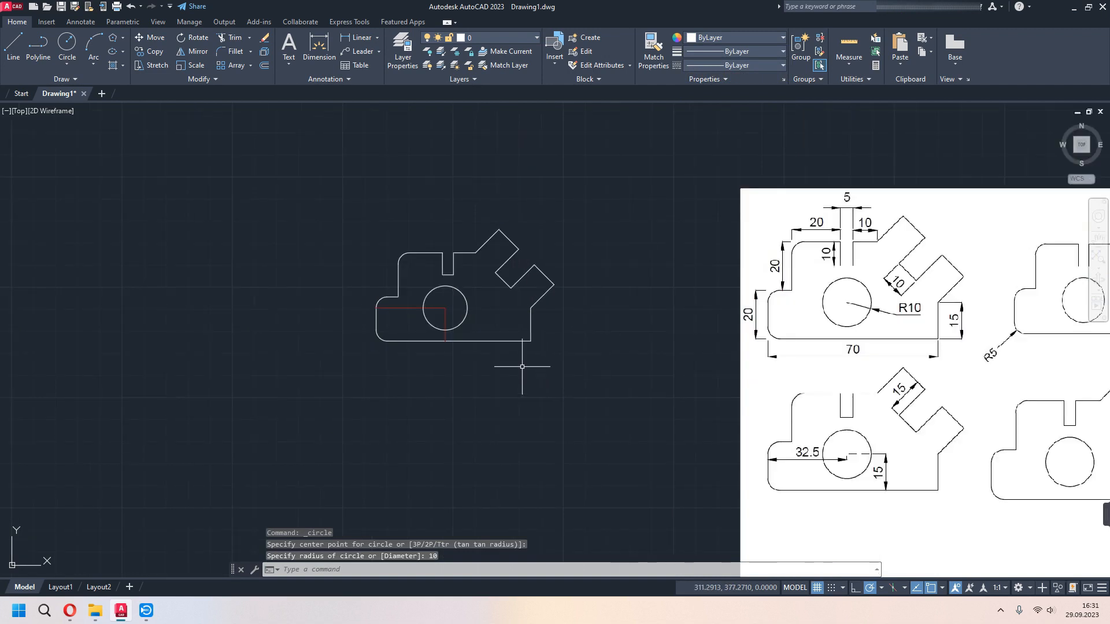
- Delete the two red construction lines used to locate the circle's centre
middle_click_drag(522, 366, 165, 312)
middle_click_drag(232, 341, 532, 389)
left_click(363, 296)
left_click(357, 313)
key("Delete")
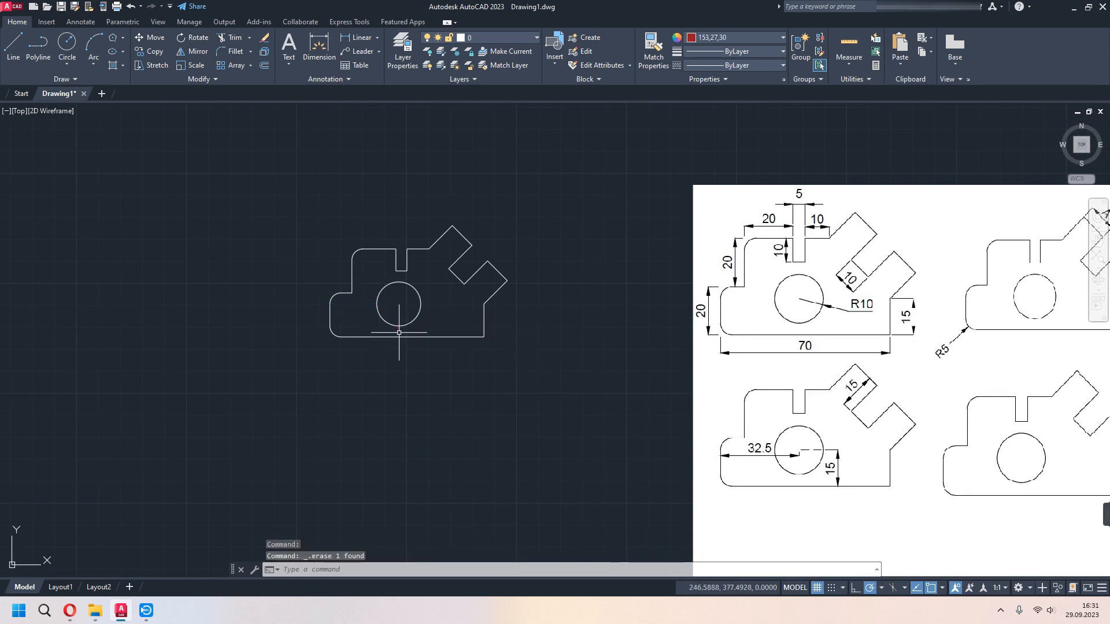
- Dimension the profile's overall base width, placing the dimension below the base line
middle_click_drag(402, 309, 378, 314)
left_click(318, 47)
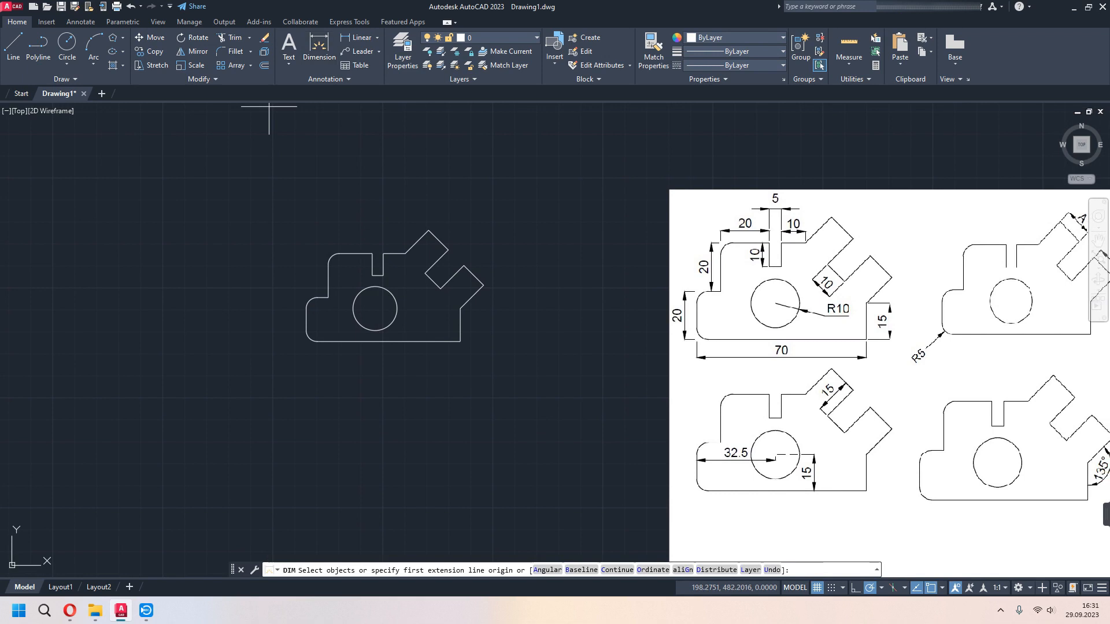
left_click(460, 341)
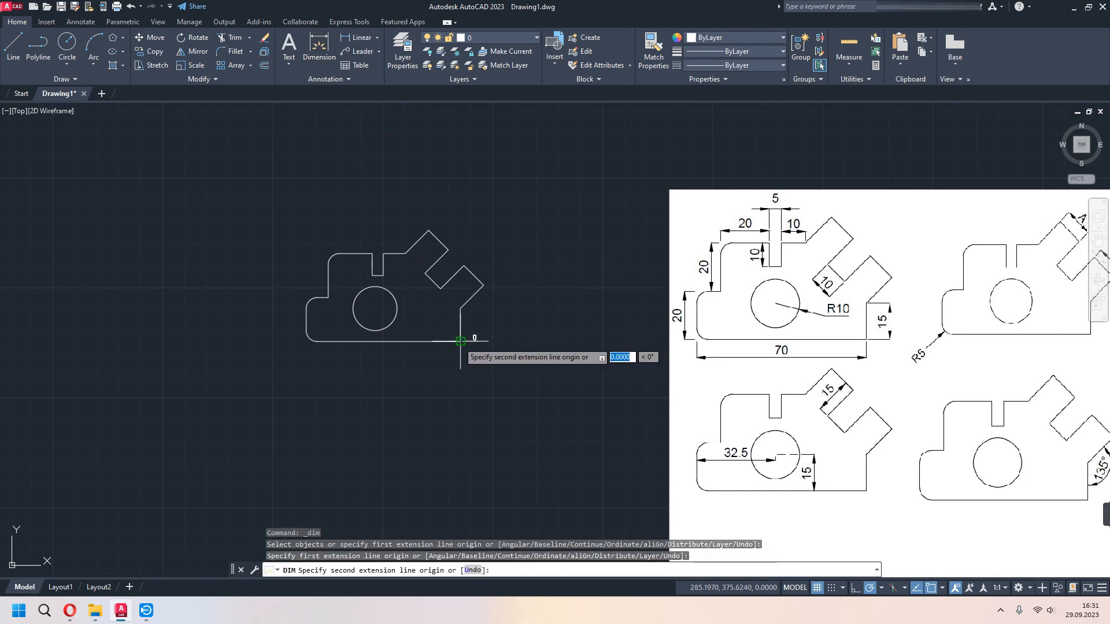
left_click(305, 339)
left_click(304, 376)
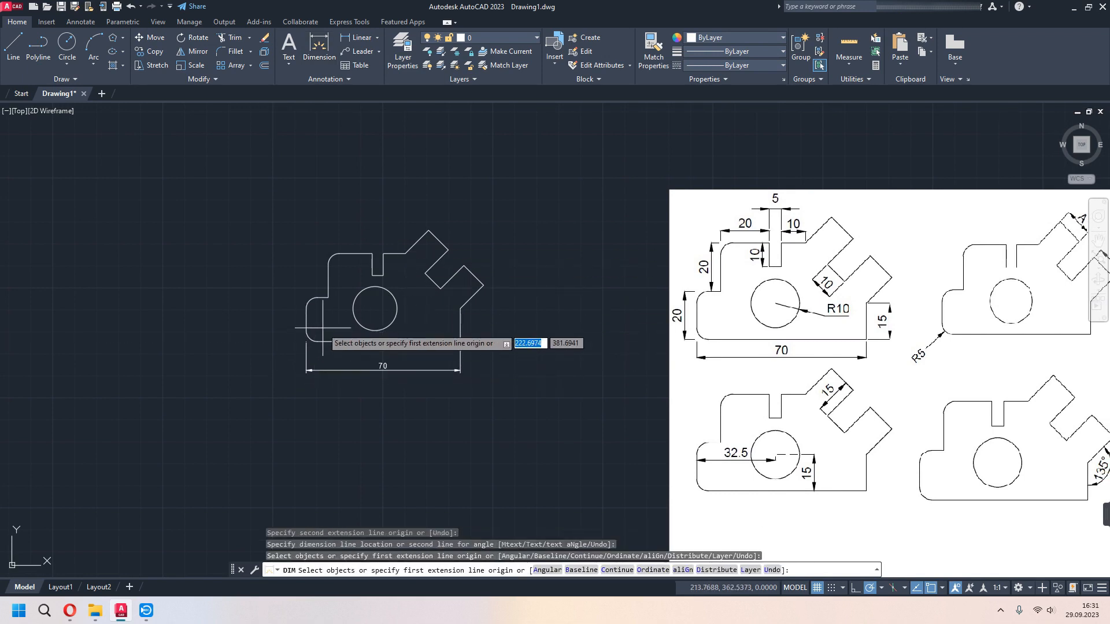
- Dimension the height from the base line to the short horizontal step edge, placing it left of the profile
scroll(322, 329, "up", 2)
left_click(303, 291)
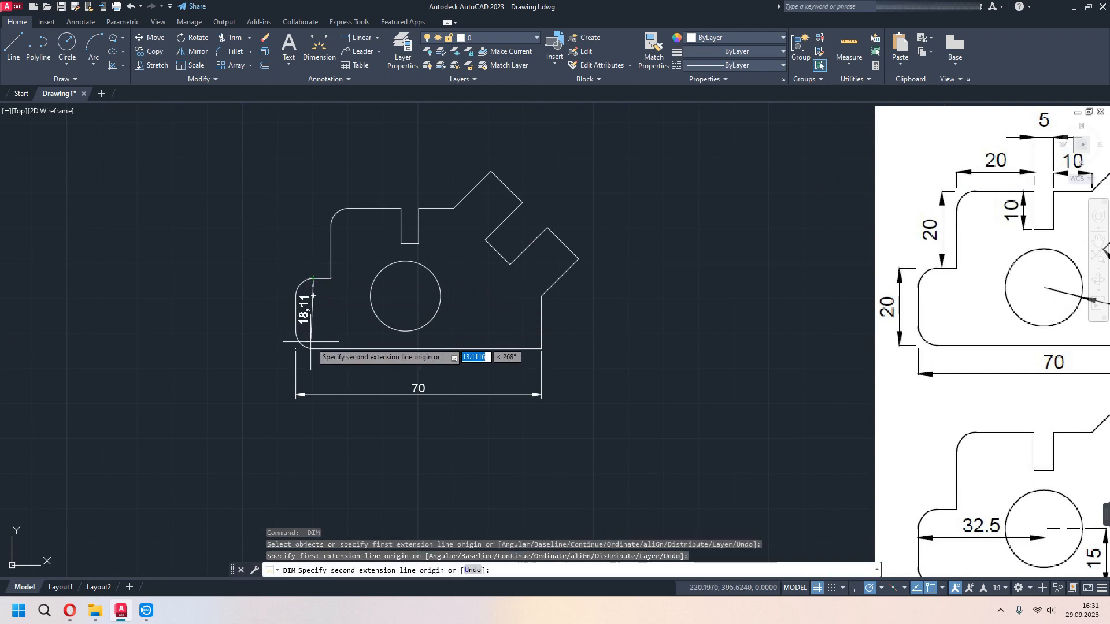
left_click(305, 345)
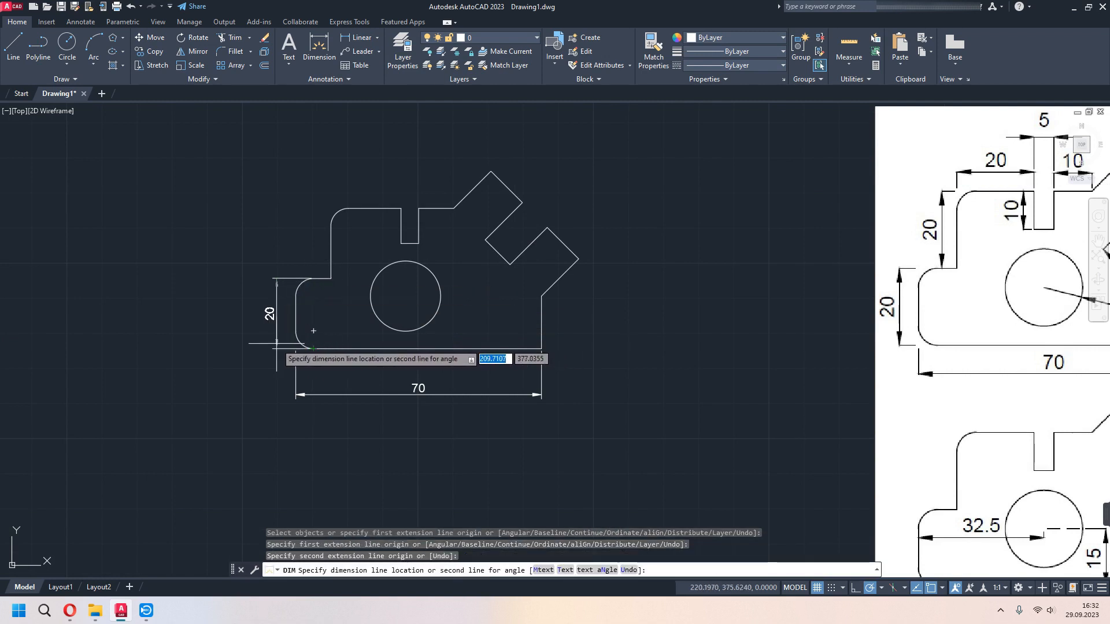
left_click(277, 321)
- Dimension the height from the step edge to the top edge, placing it left of the profile in line with the lower dimension
left_click(330, 279)
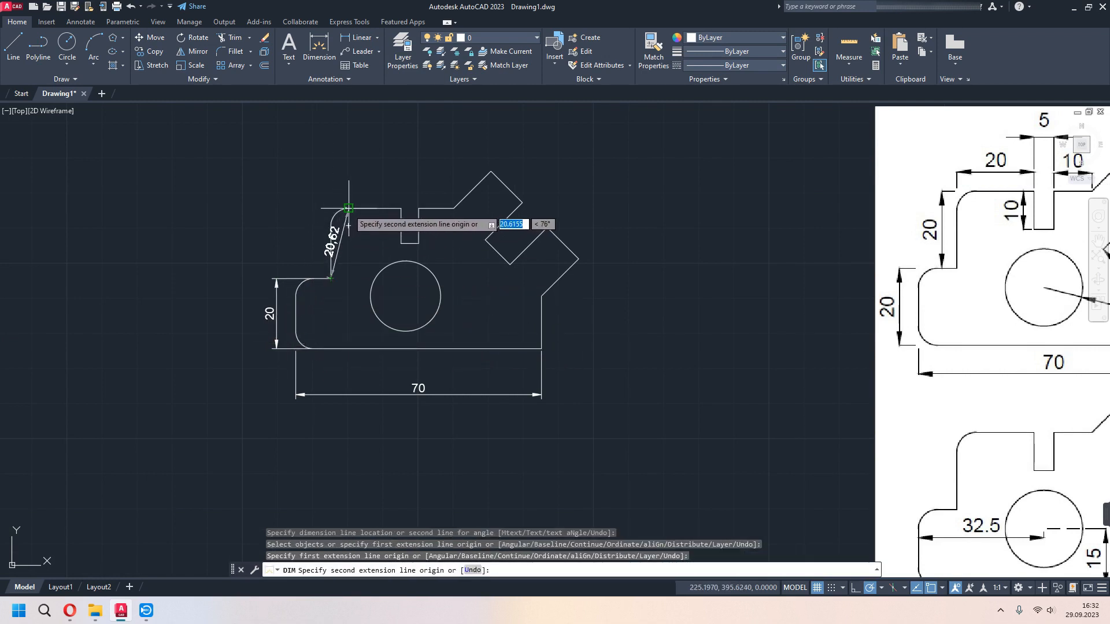
left_click(331, 207)
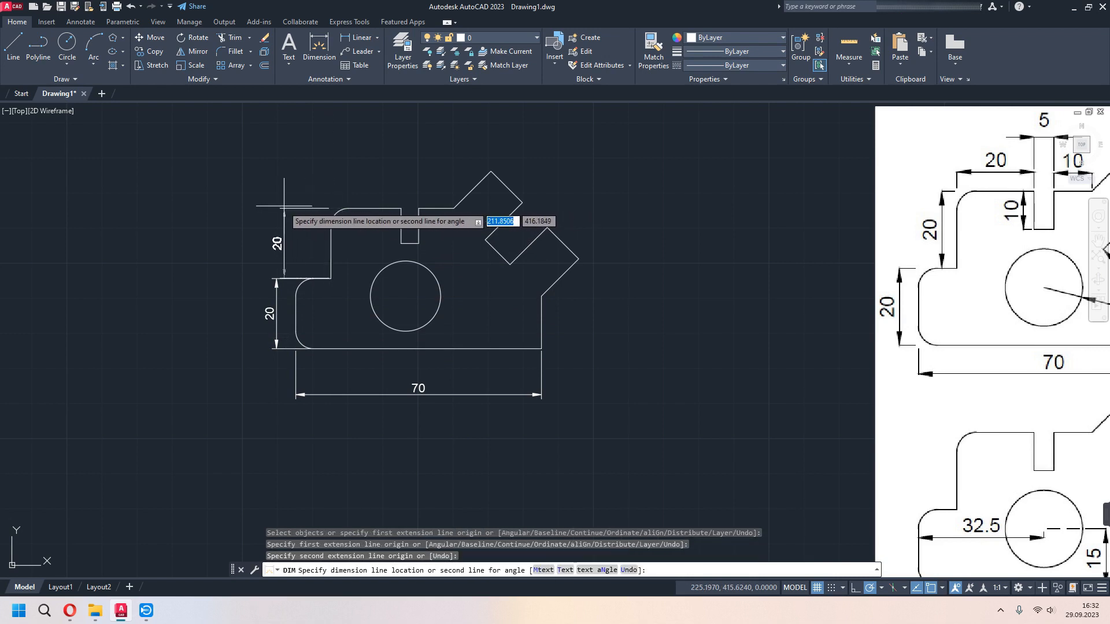
left_click(276, 231)
middle_click_drag(286, 214, 246, 265)
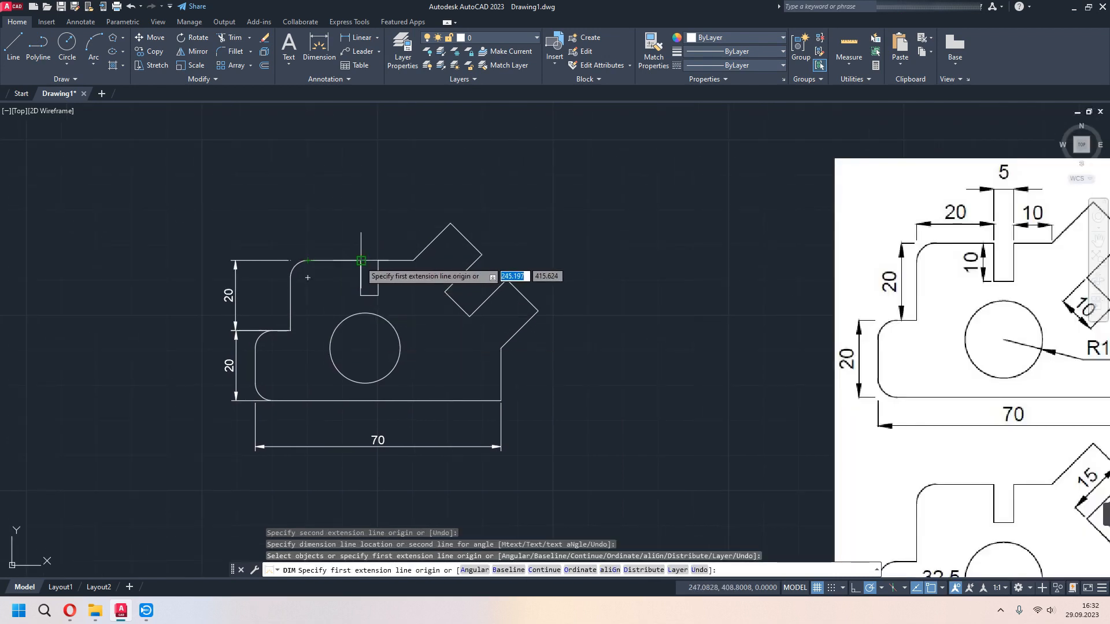
- Dimension the horizontal distance from the upper-left vertical edge to the narrow vertical slot, placing it above the top edge
left_click(360, 260)
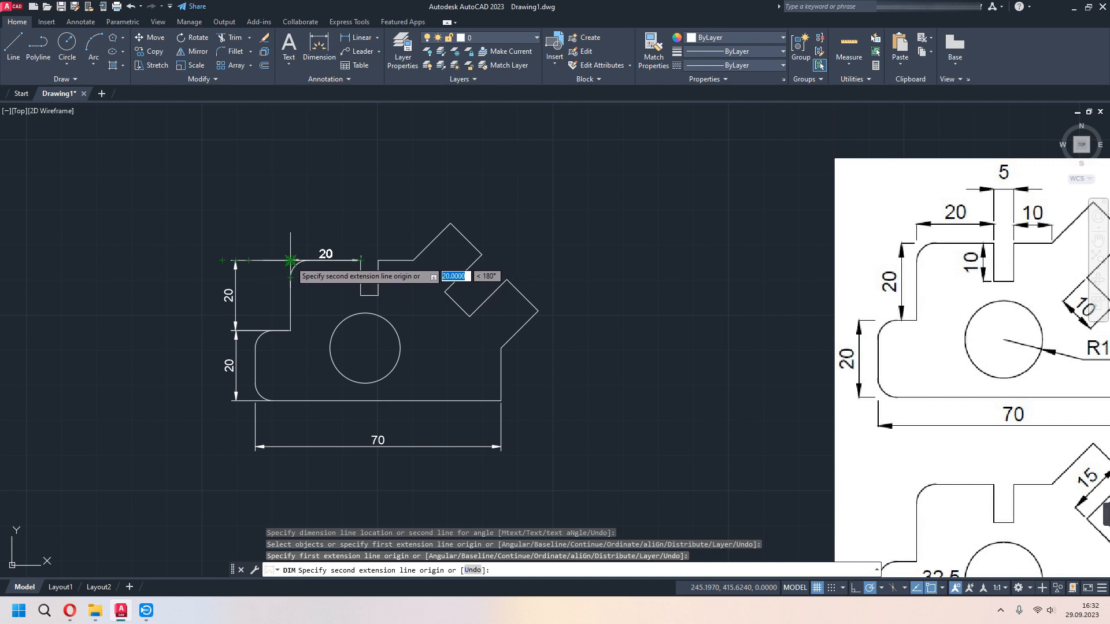
left_click(291, 261)
left_click(292, 231)
middle_click_drag(368, 298, 316, 316)
key("Return")
key("Return")
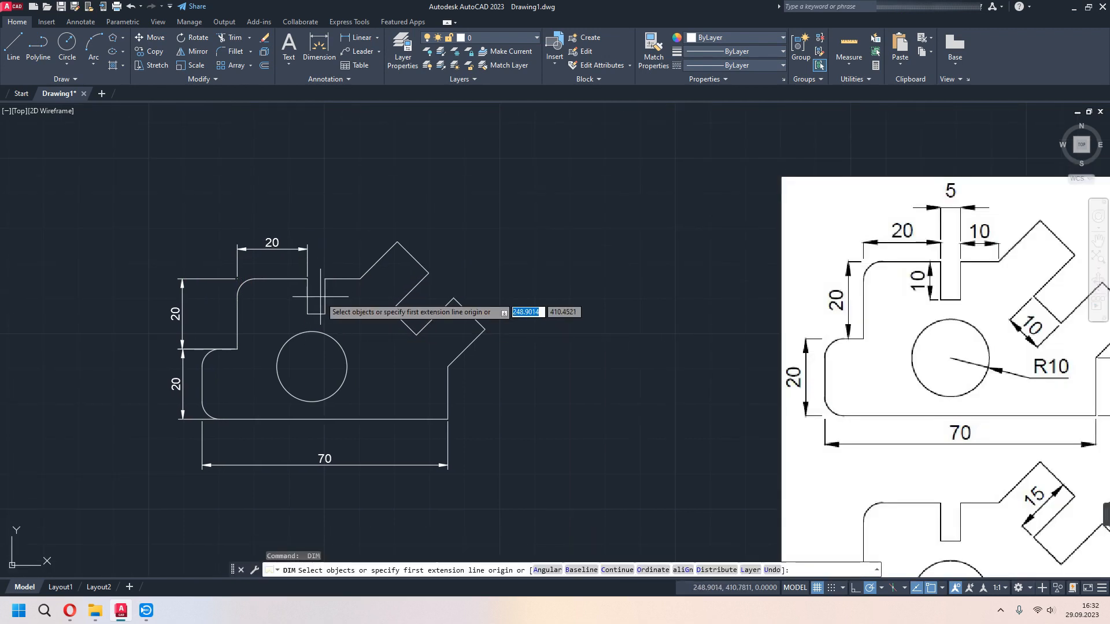
- Dimension the width of the vertical slot, placing the dimension above the neighbouring horizontal dimension
left_click(324, 279)
left_click(307, 279)
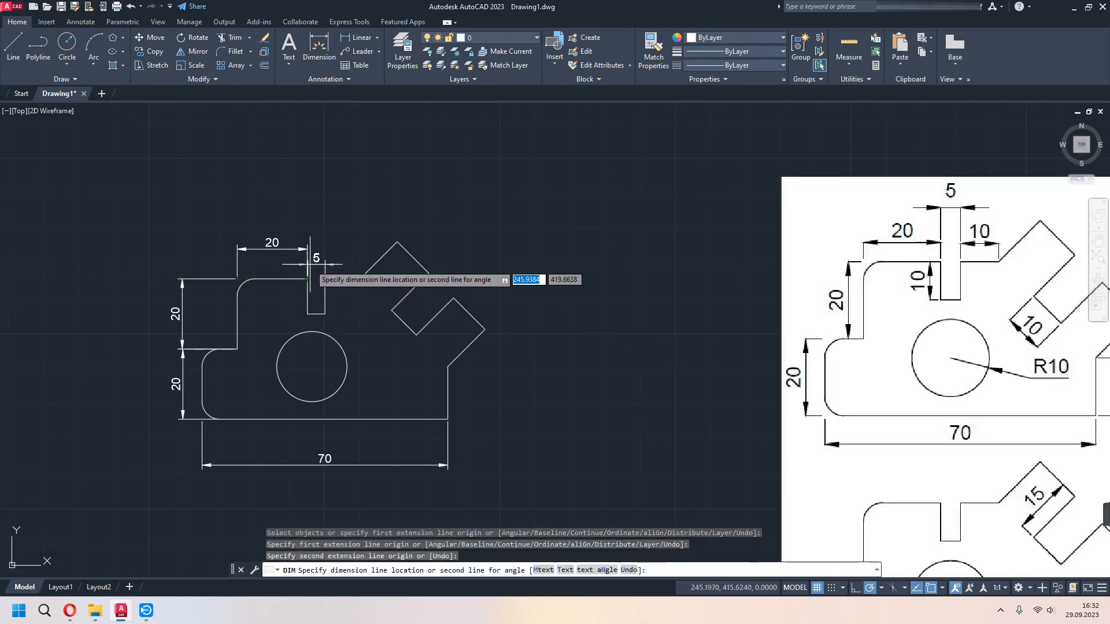
left_click(315, 211)
- Add an aligned dimension across the slanted slot's inner end and a linear dimension for the height of the profile's right vertical edge
middle_click_drag(391, 301, 298, 298)
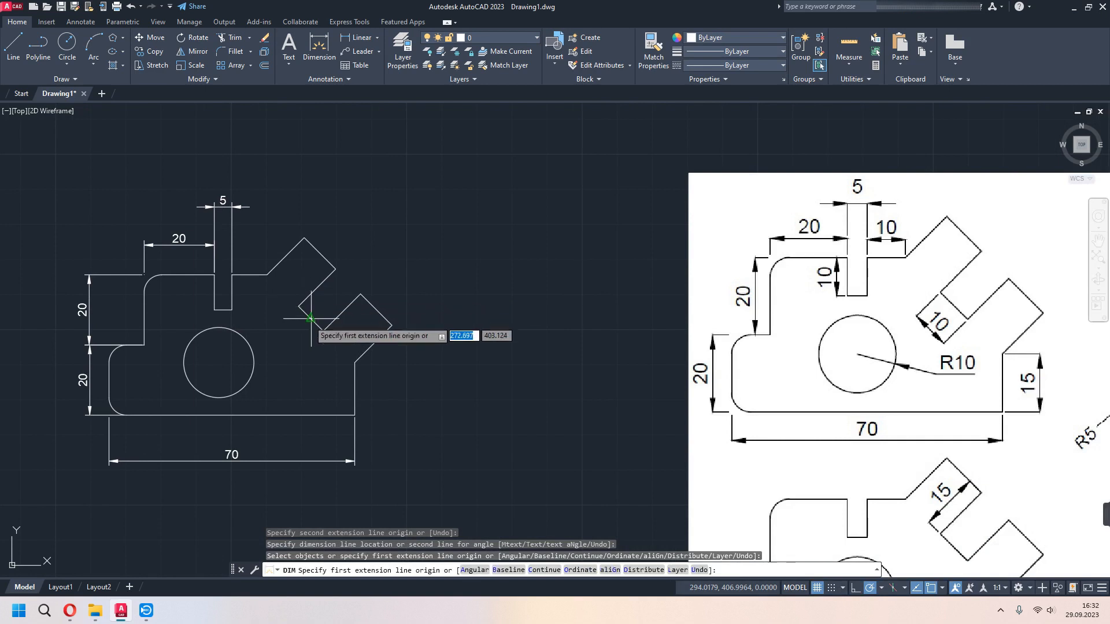
left_click(377, 43)
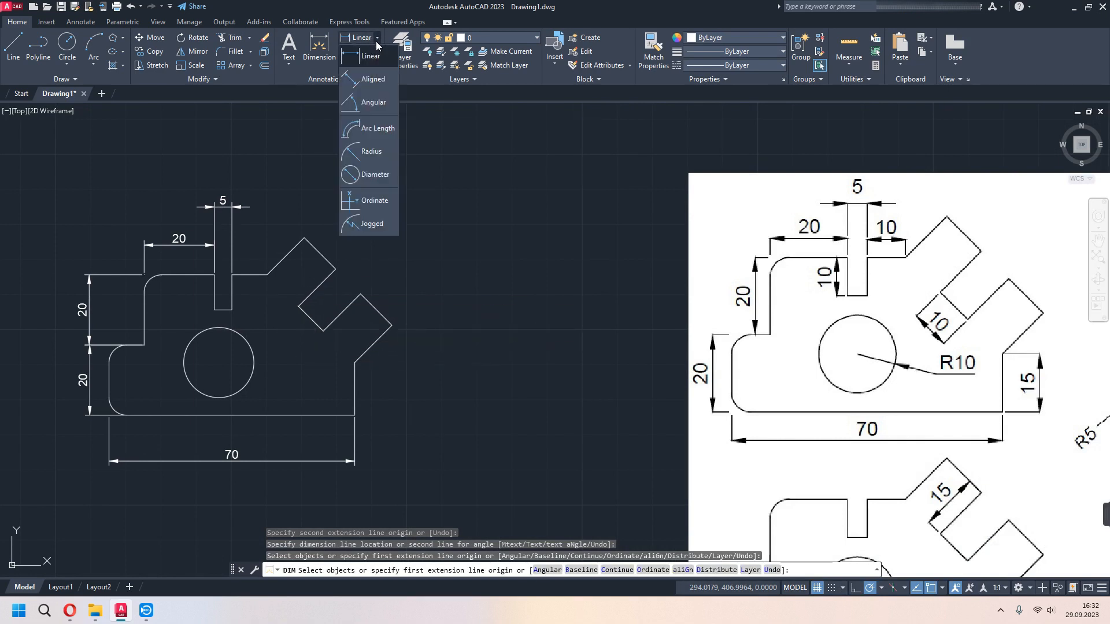
left_click(374, 81)
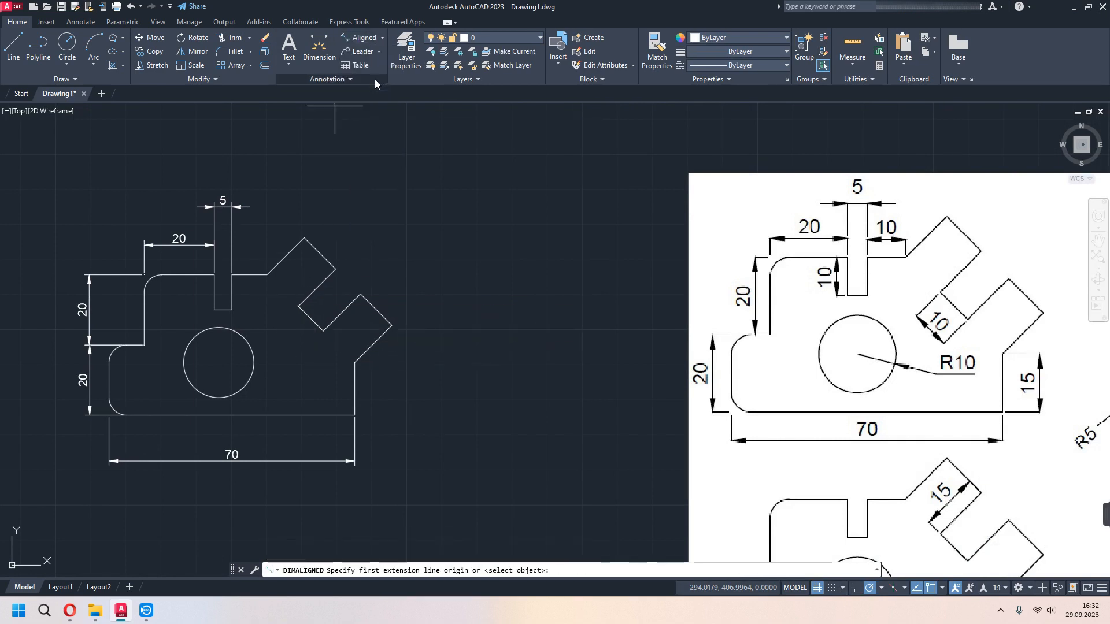
left_click(298, 306)
left_click(322, 331)
left_click(292, 340)
middle_click_drag(394, 398, 419, 335)
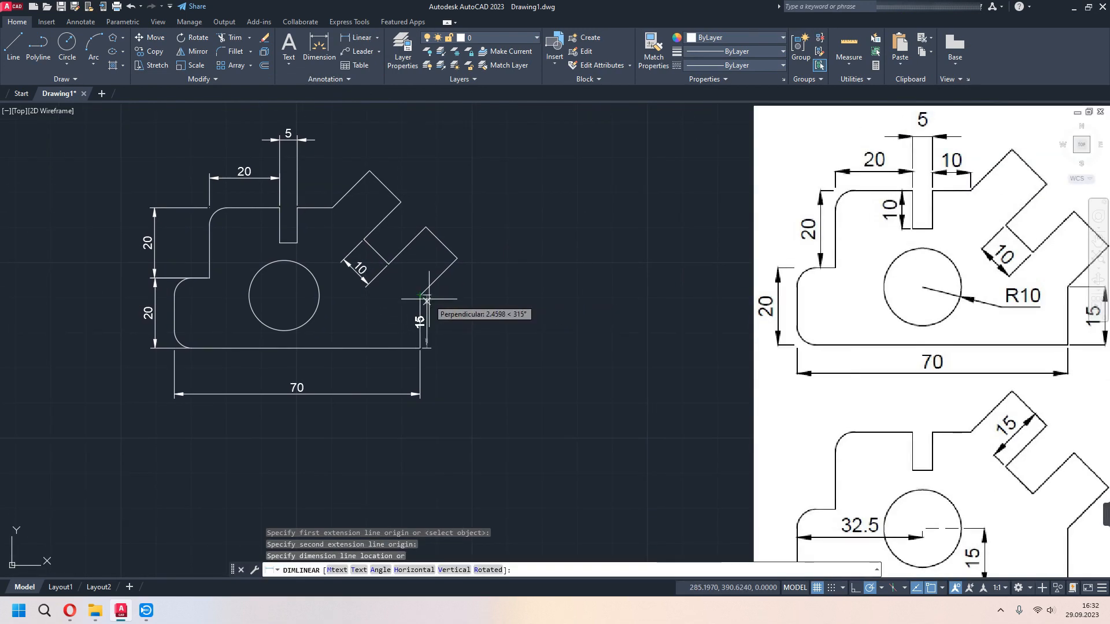
left_click(451, 301)
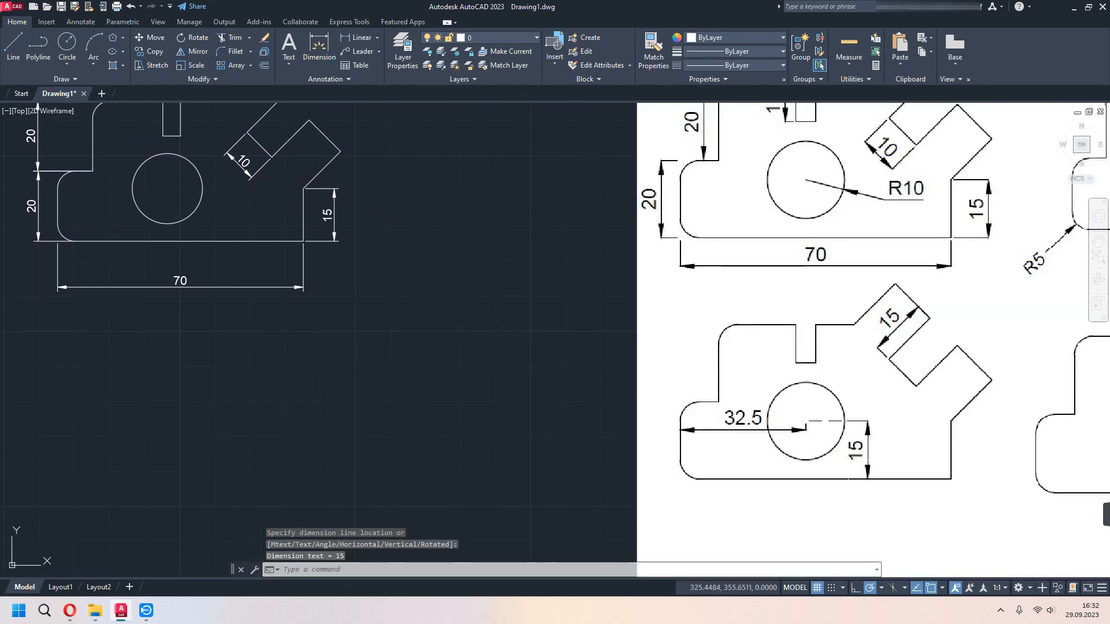
- Add an angular dimension between the lower slanted arm's outer edge and the profile's right vertical edge
scroll(633, 348, "up", 5)
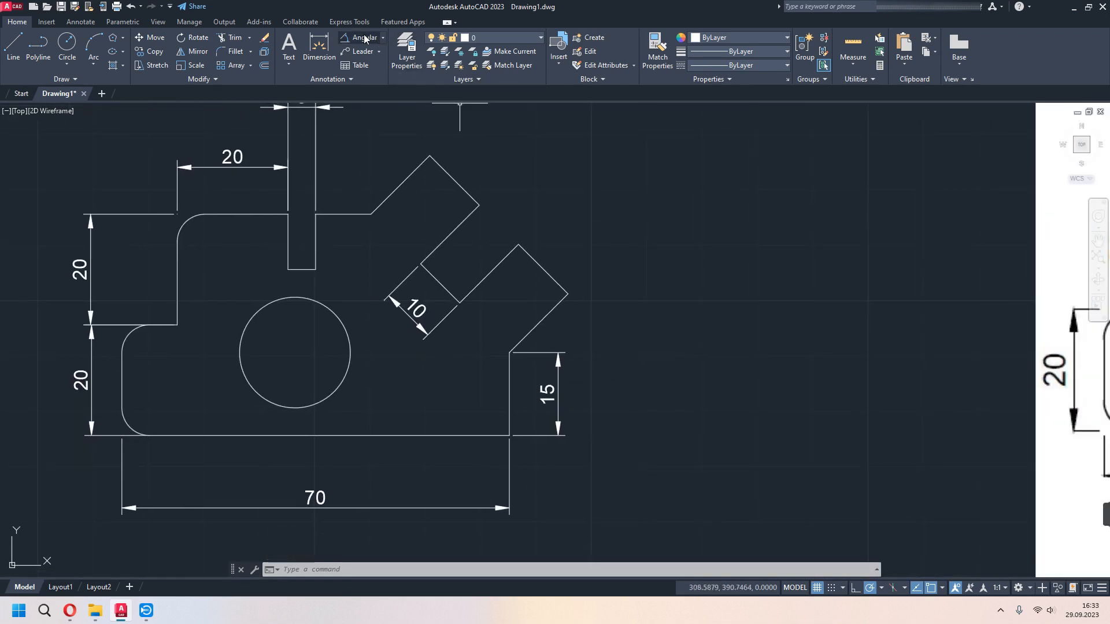
left_click(383, 38)
left_click(362, 116)
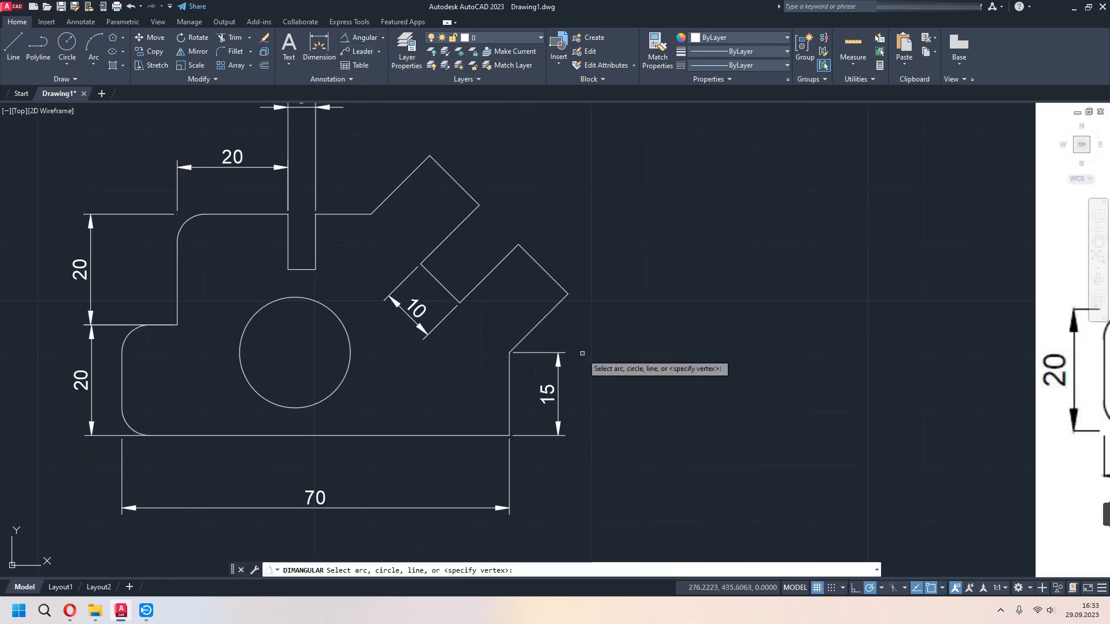
left_click(527, 335)
left_click(509, 382)
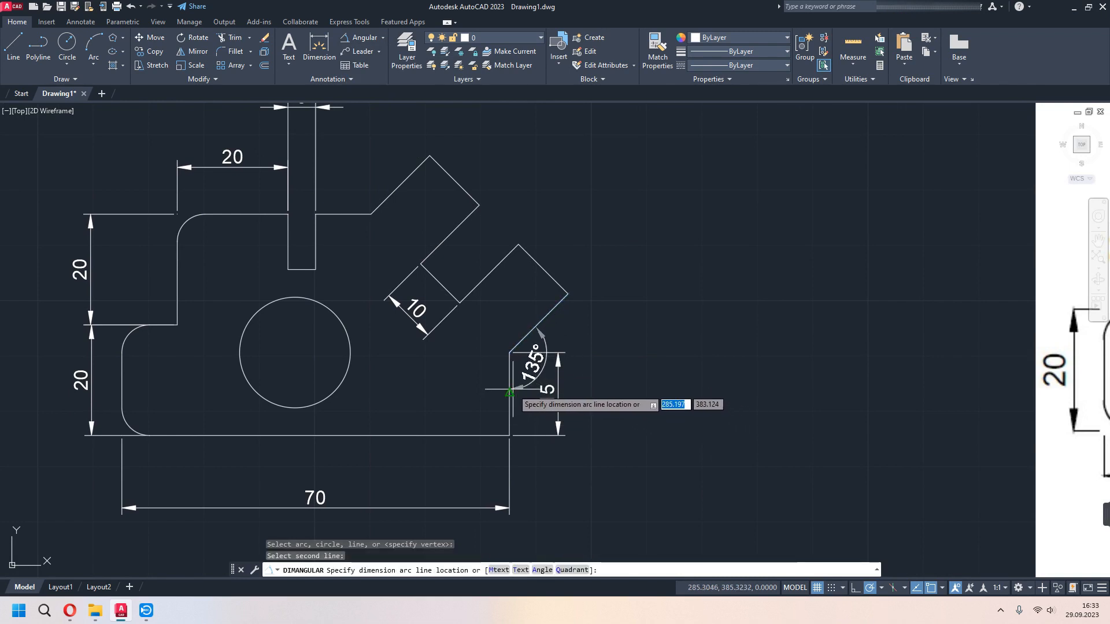
left_click(507, 383)
- Add a radius dimension to the circle, placing its text just outside the circle's right side
scroll(601, 424, "down", 2)
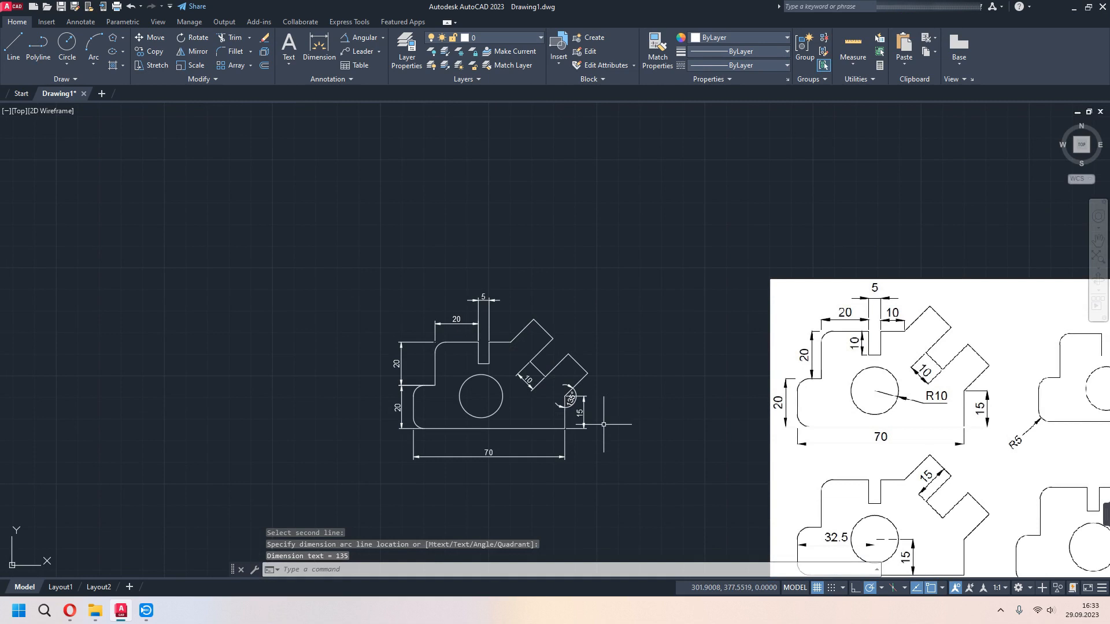
middle_click_drag(601, 424, 591, 323)
left_click(382, 40)
left_click(377, 152)
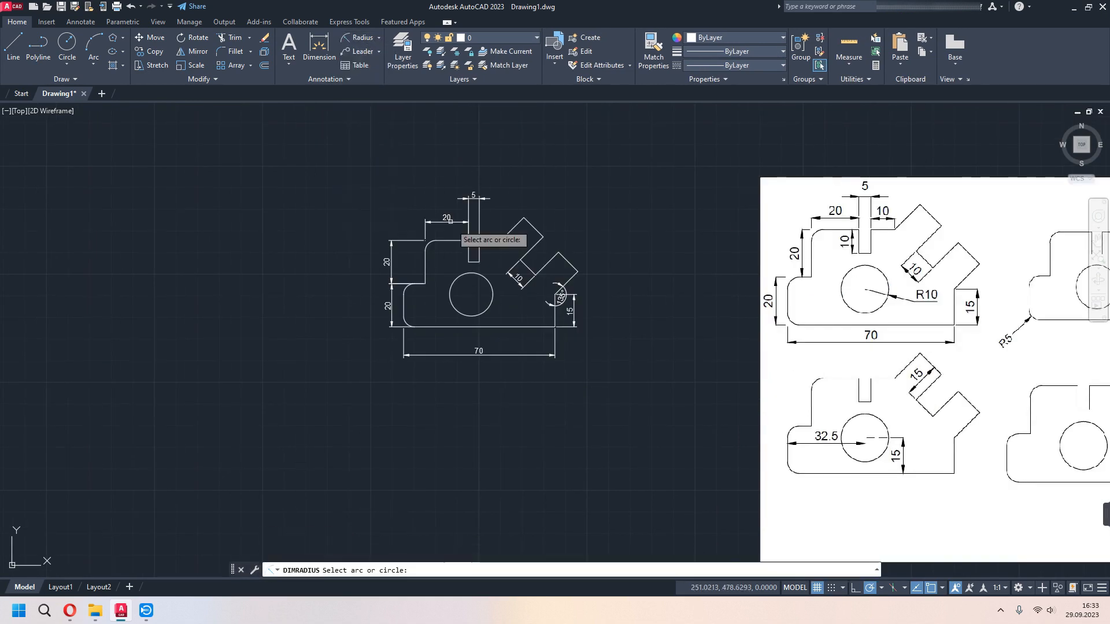
left_click(491, 285)
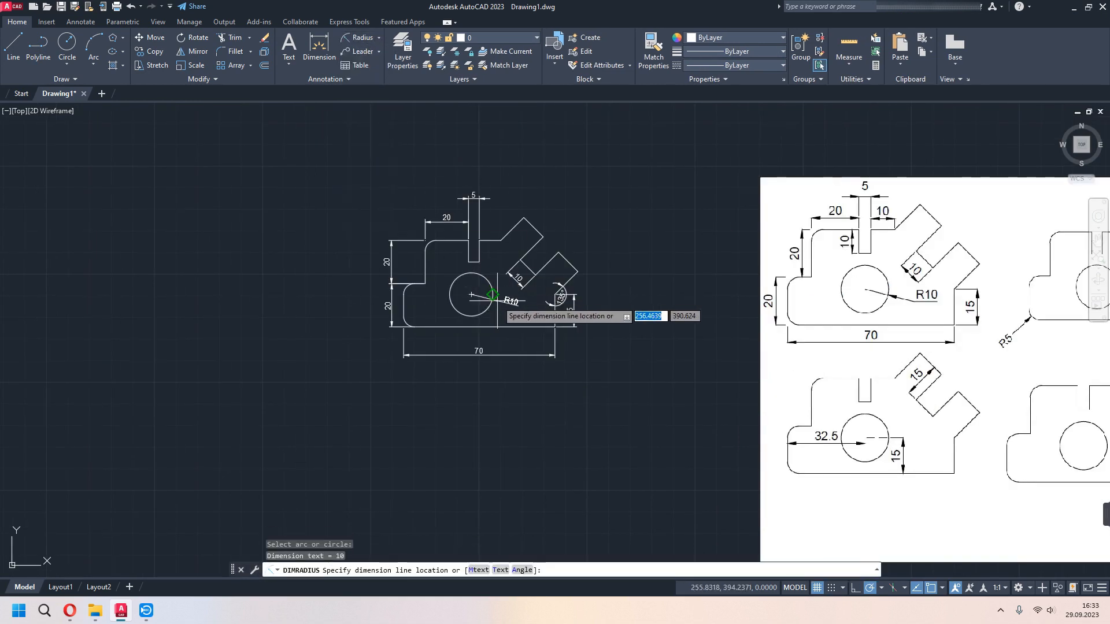
left_click(497, 300)
scroll(569, 361, "up", 2)
middle_click_drag(566, 356, 594, 377)
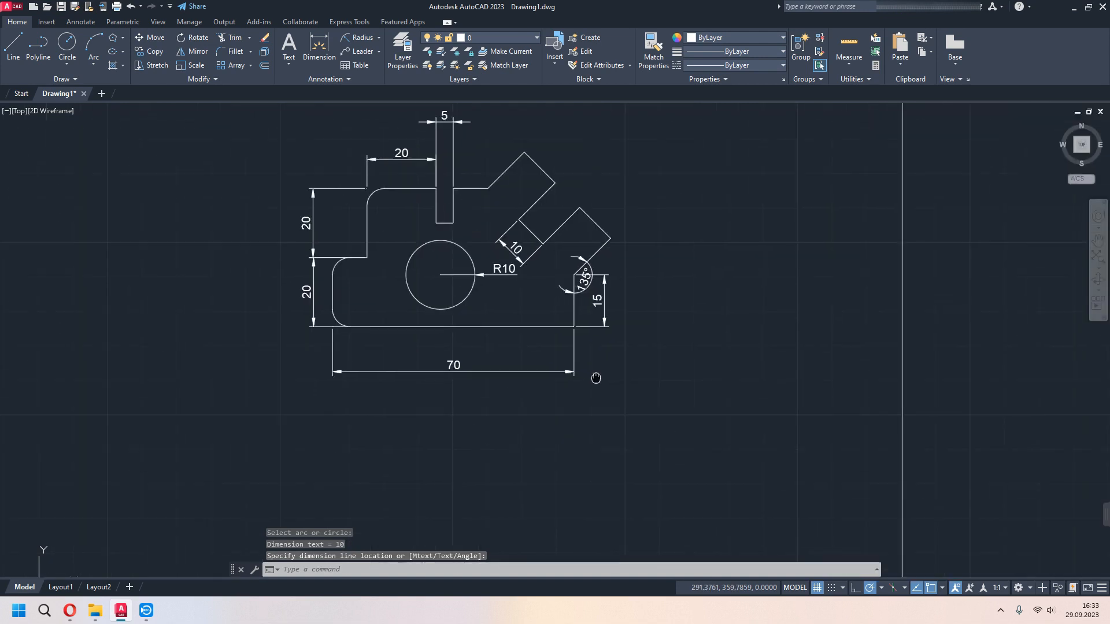
middle_click_drag(595, 377, 647, 406)
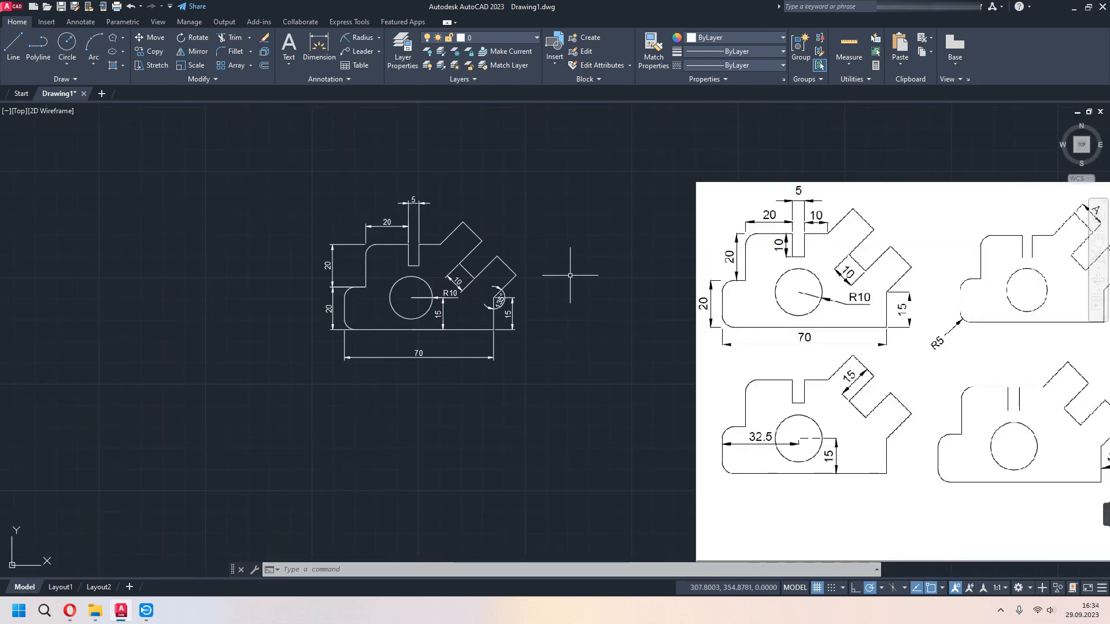
- Delete the whole bracket drawing with its dimensions together with the reference image
scroll(570, 275, "down", 4)
left_click(954, 188)
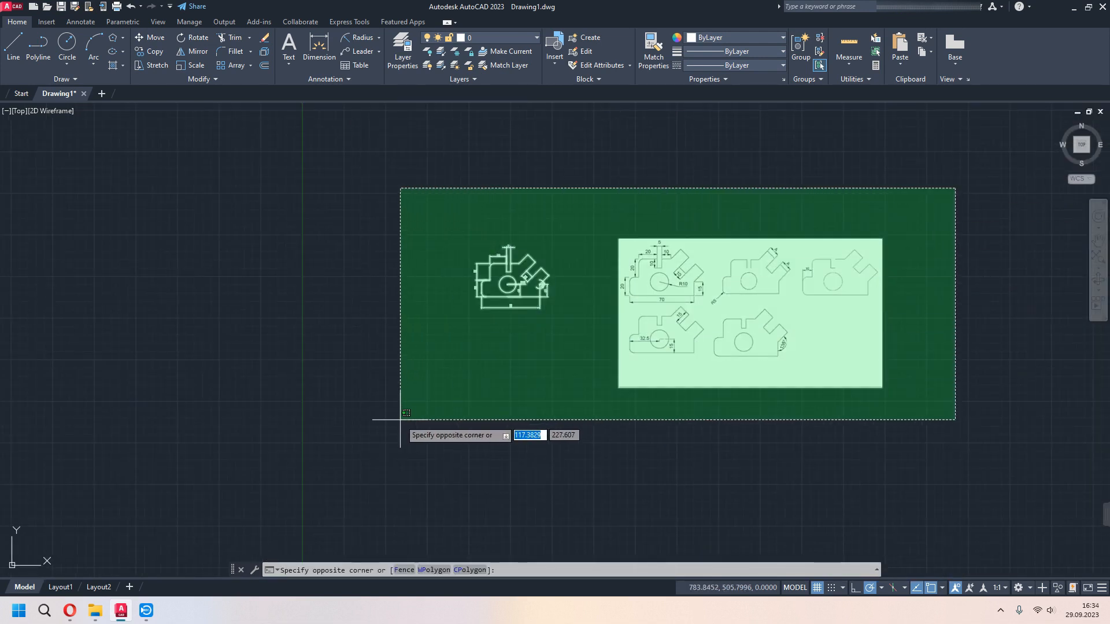
left_click(400, 420)
key("Delete")
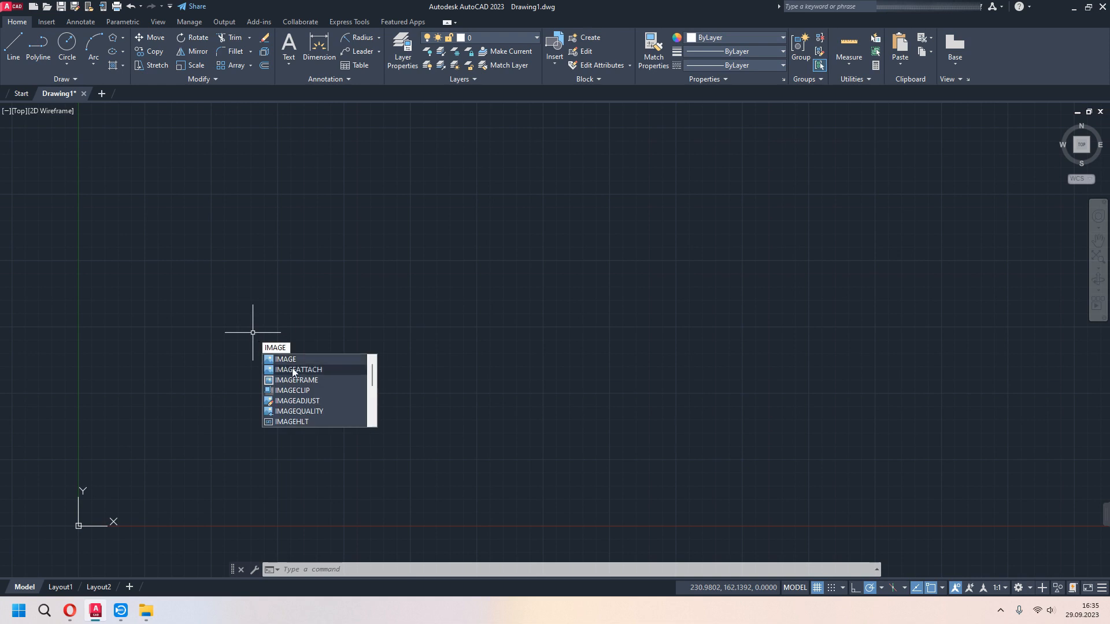
- Attach the reference image 6.jpg with IMAGEATTACH, placing it in the empty drawing at the default scale factor of 1
left_click(292, 368)
left_click(451, 263)
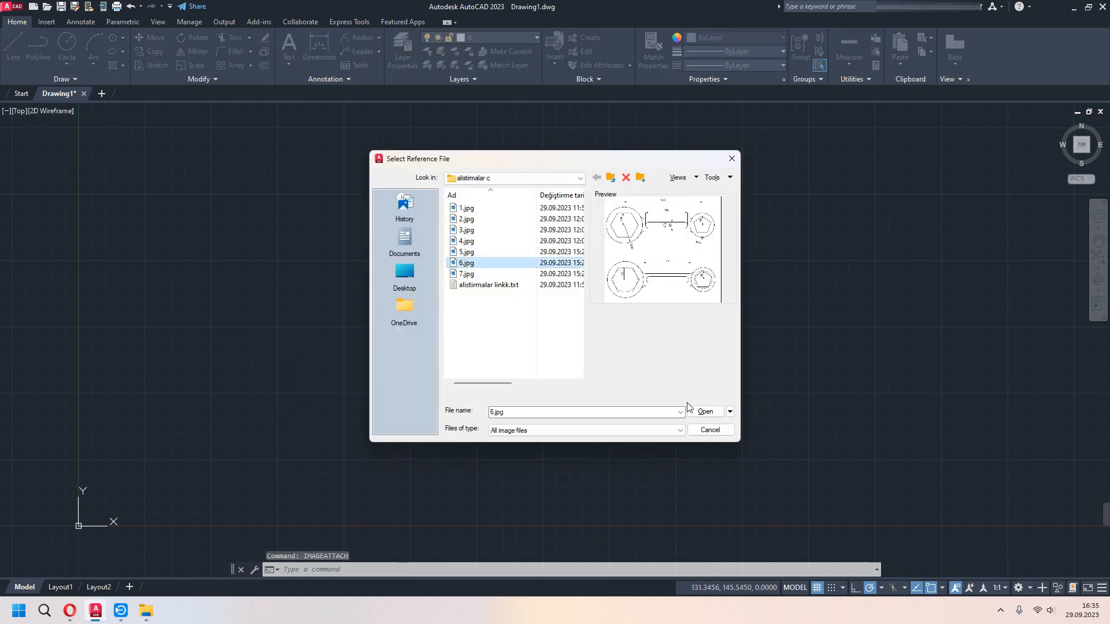
left_click(711, 413)
left_click(564, 387)
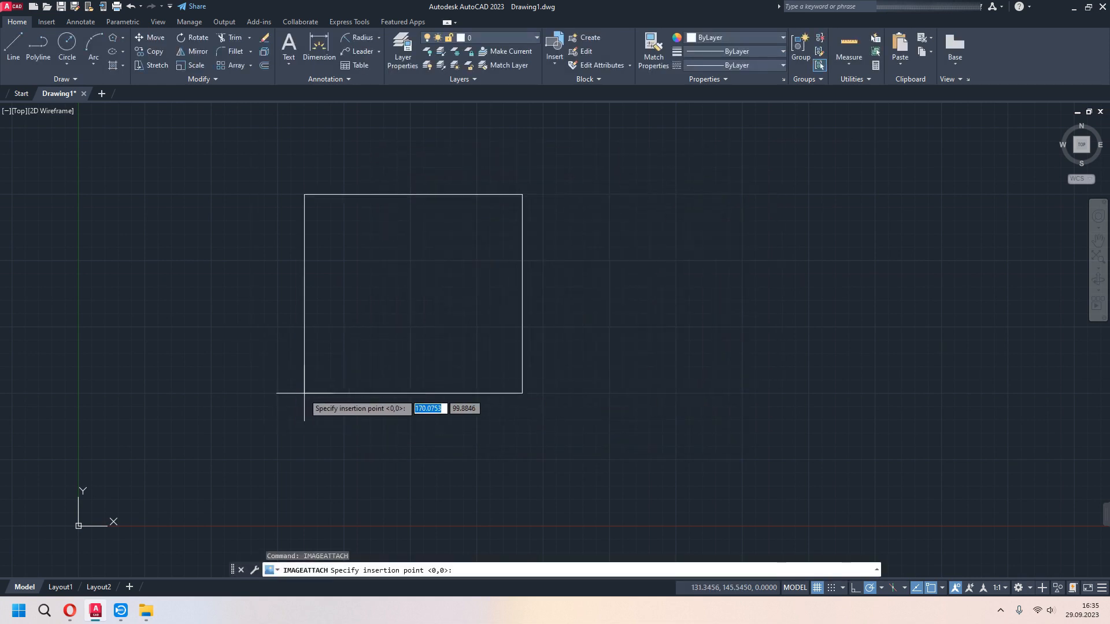
left_click(519, 398)
key("Return")
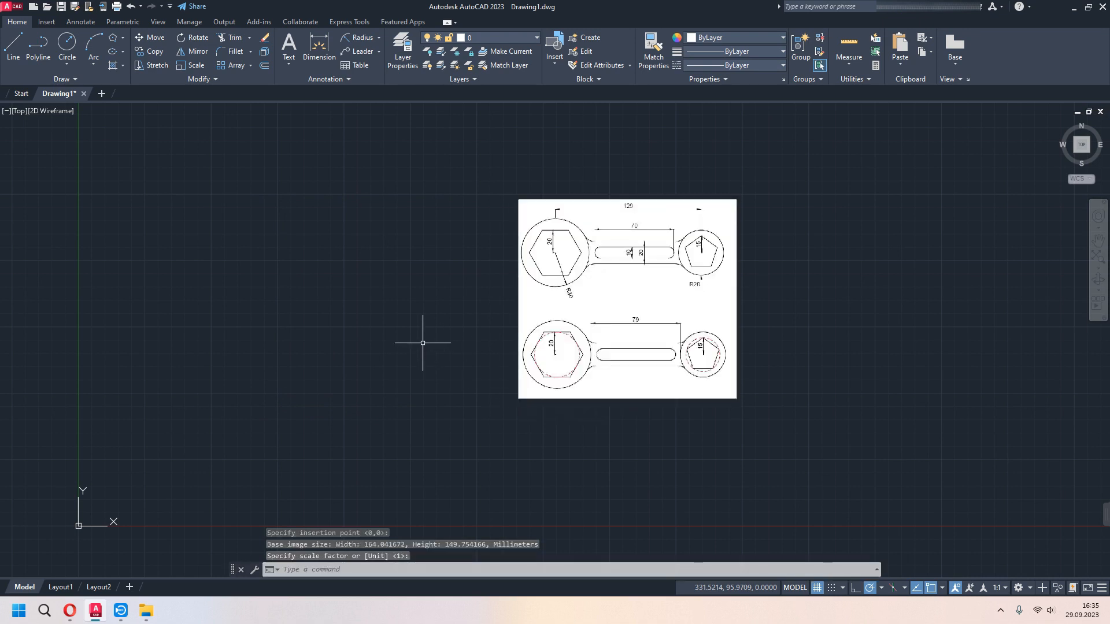
- Examine the wrench reference image for the dimensions of its circles, hexagon, pentagon, handle and slot
scroll(427, 341, "up", 3)
middle_click_drag(478, 367, 436, 412)
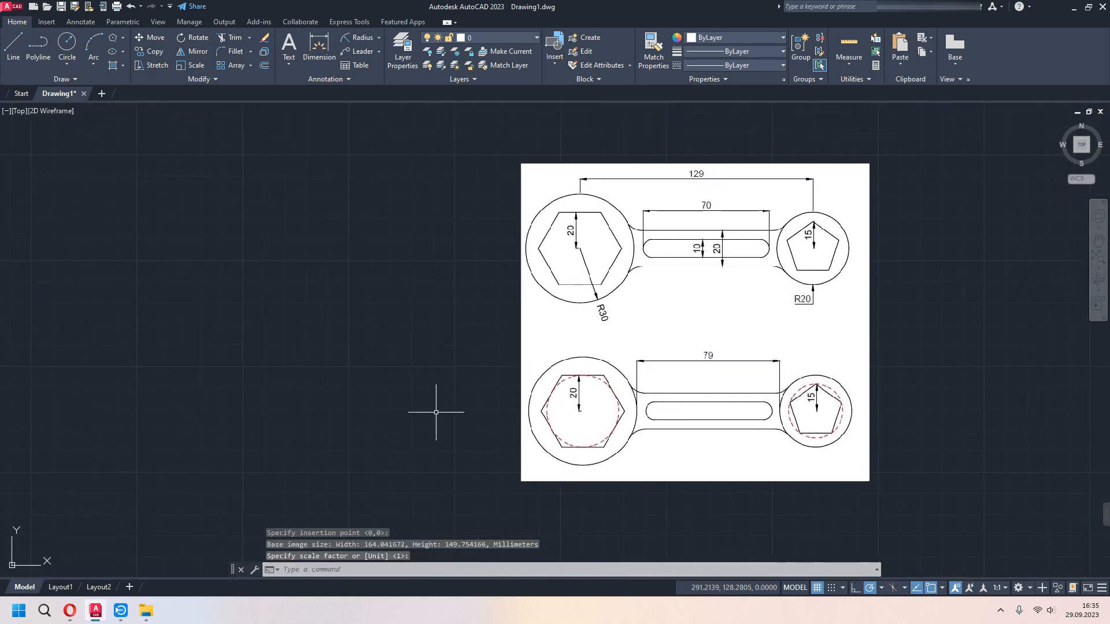
scroll(610, 274, "up", 2)
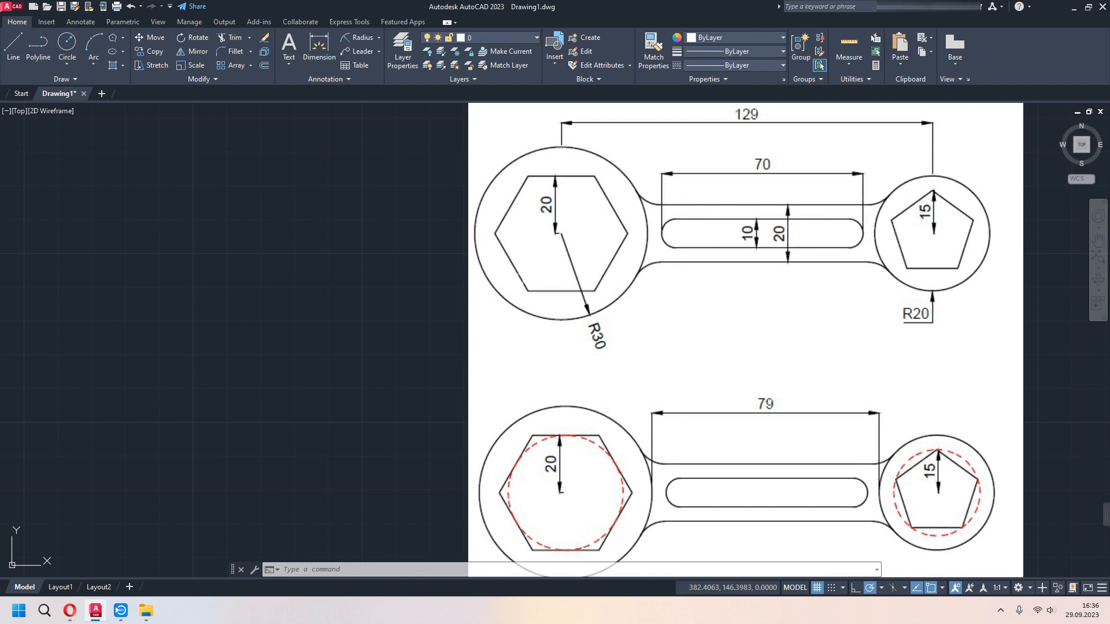
mouse_move(429, 319)
middle_mouse_down()
mouse_move(598, 324)
mouse_move(608, 352)
middle_mouse_up()
scroll(553, 331, "down", 2)
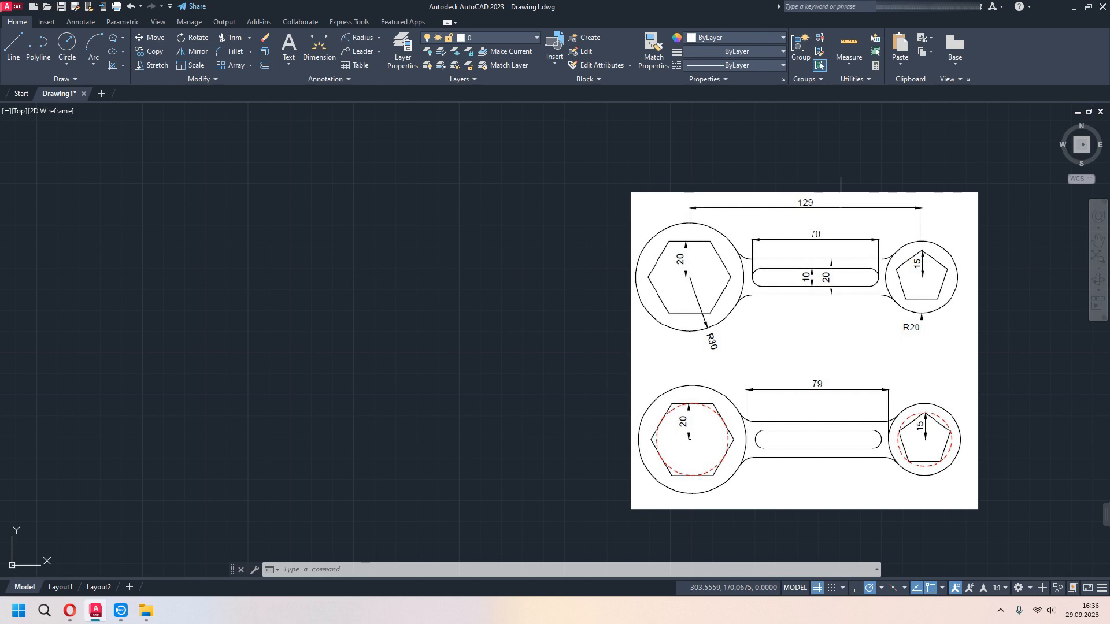
middle_click_drag(342, 298, 409, 289)
- Draw a six-sided polygon circumscribed about a circle of radius 20 beside the reference image, with snap and ortho on and horizontal flats
left_click(123, 38)
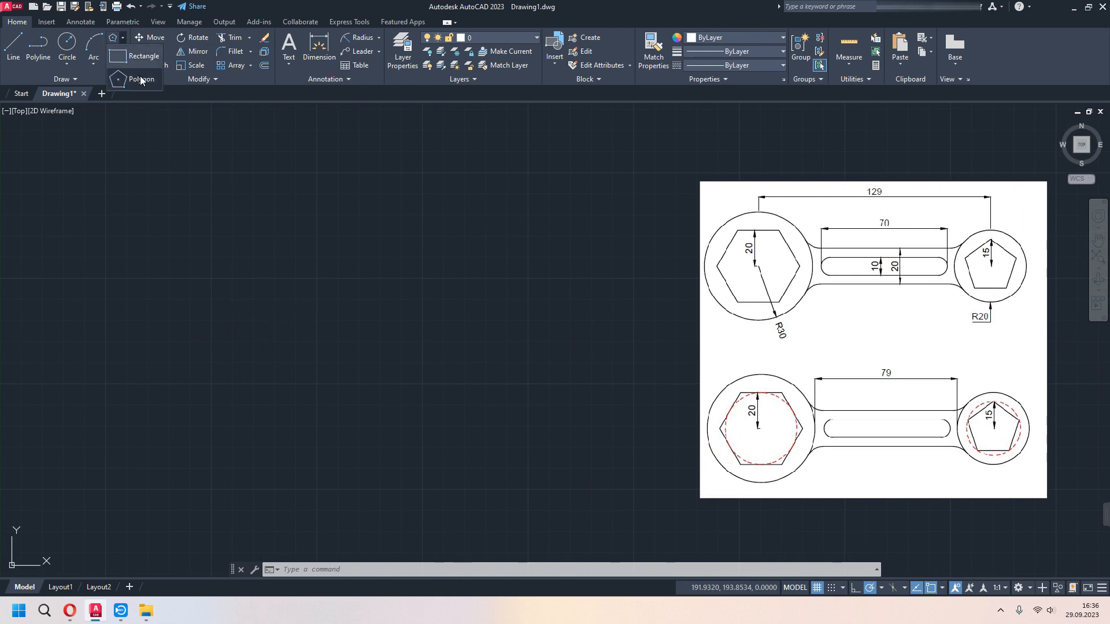
left_click(140, 80)
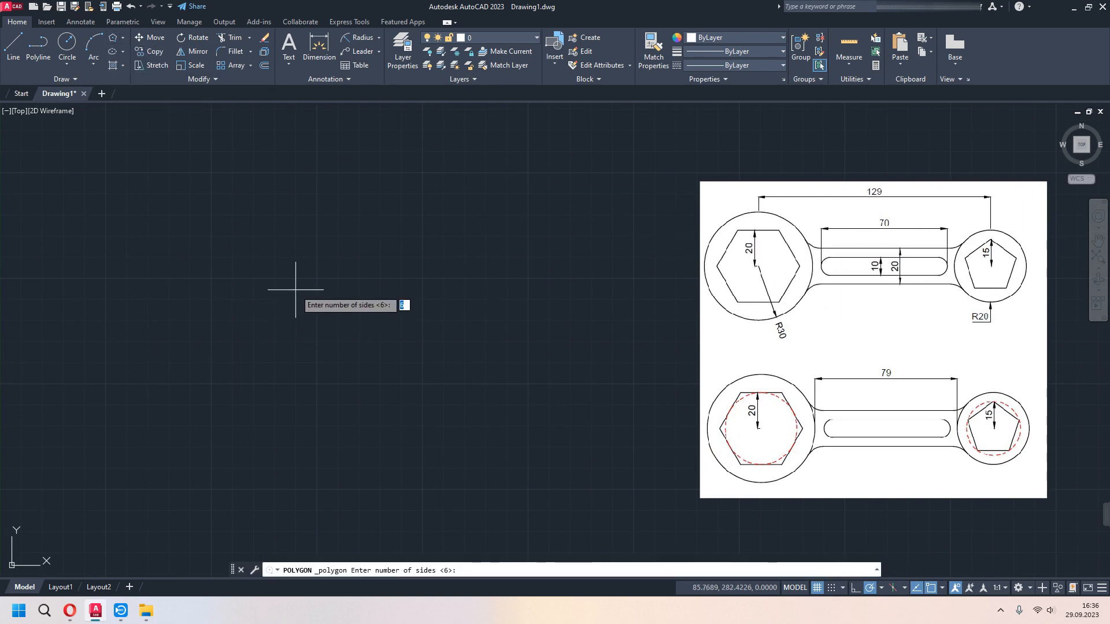
key("Return")
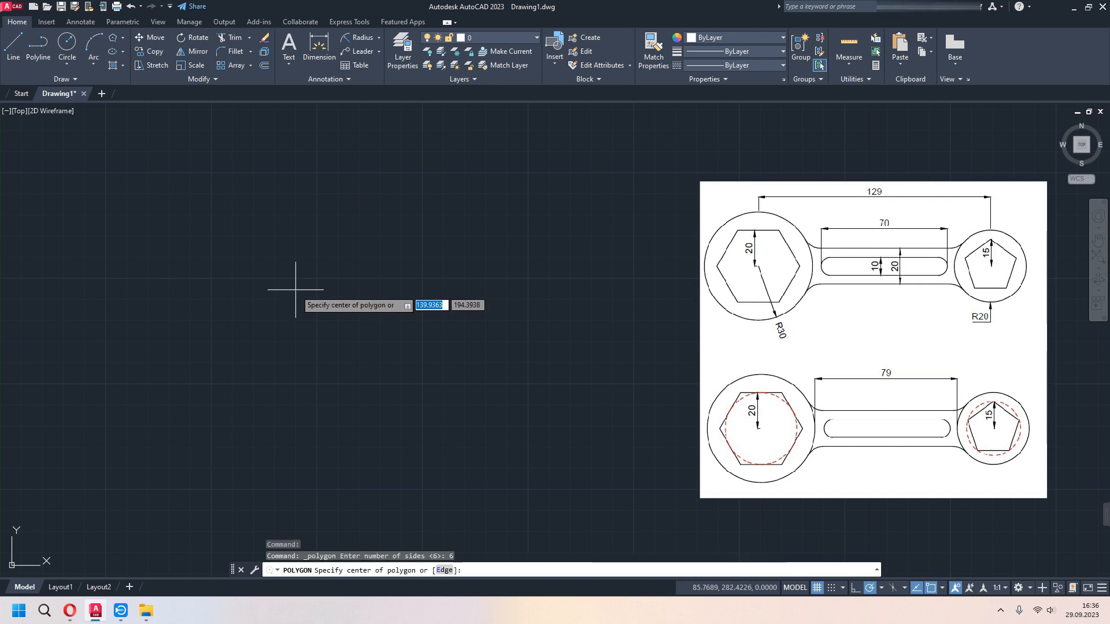
middle_click_drag(228, 330, 268, 323)
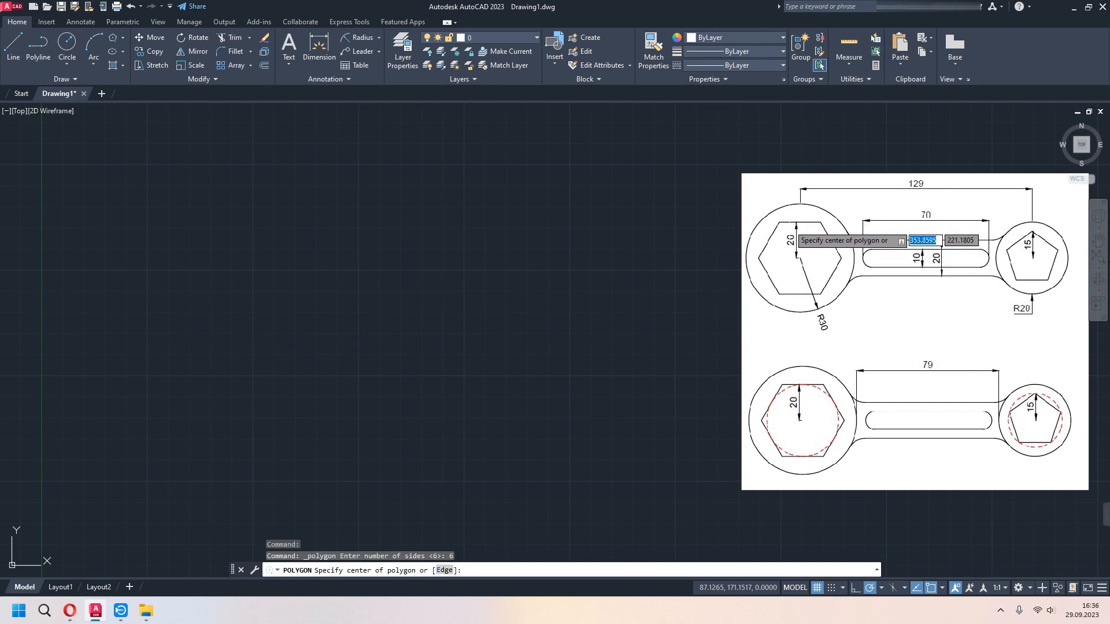
left_click(216, 324)
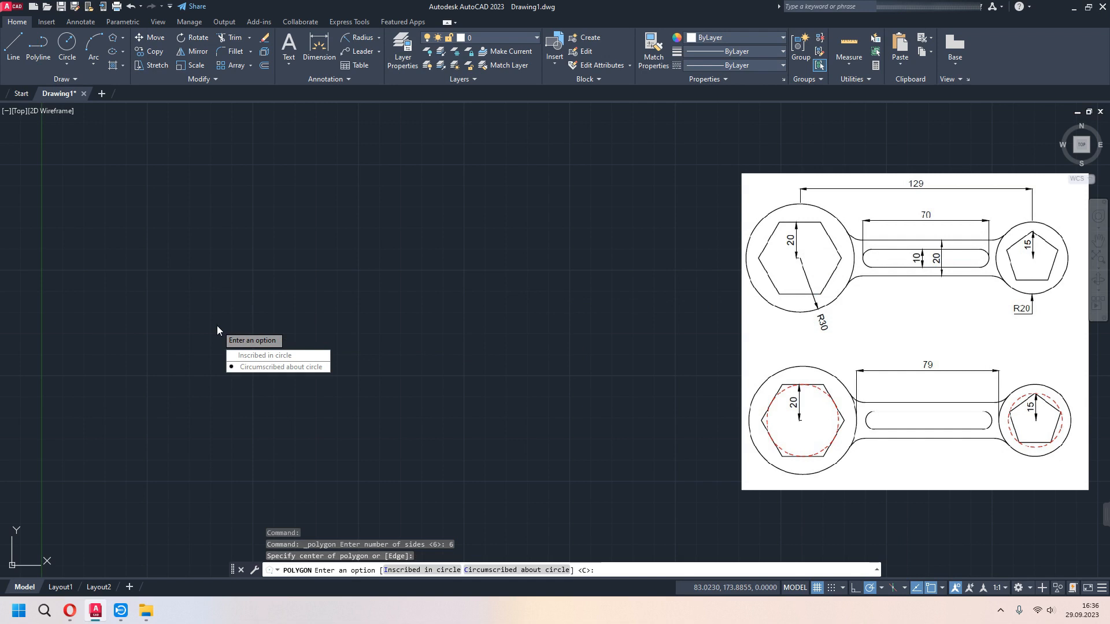
left_click(266, 368)
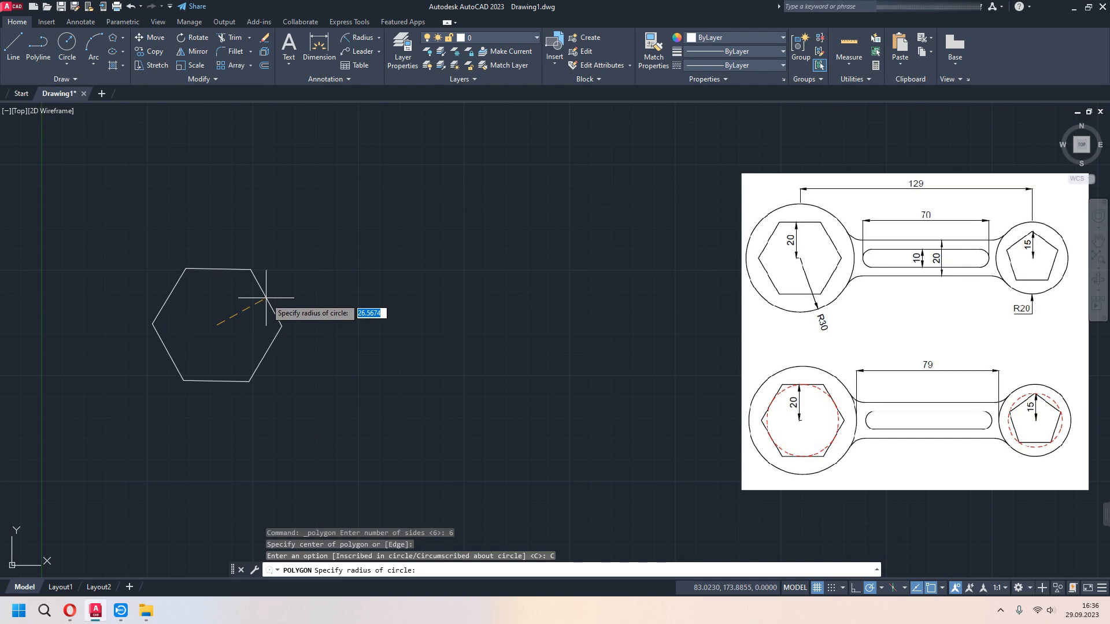
left_click(832, 592)
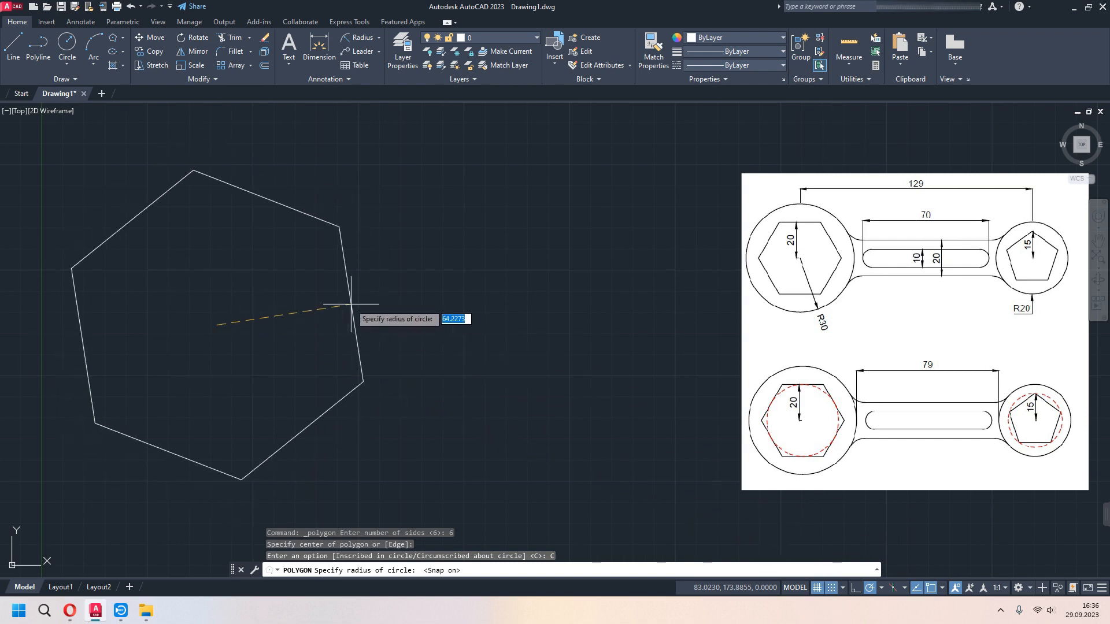
left_click(856, 589)
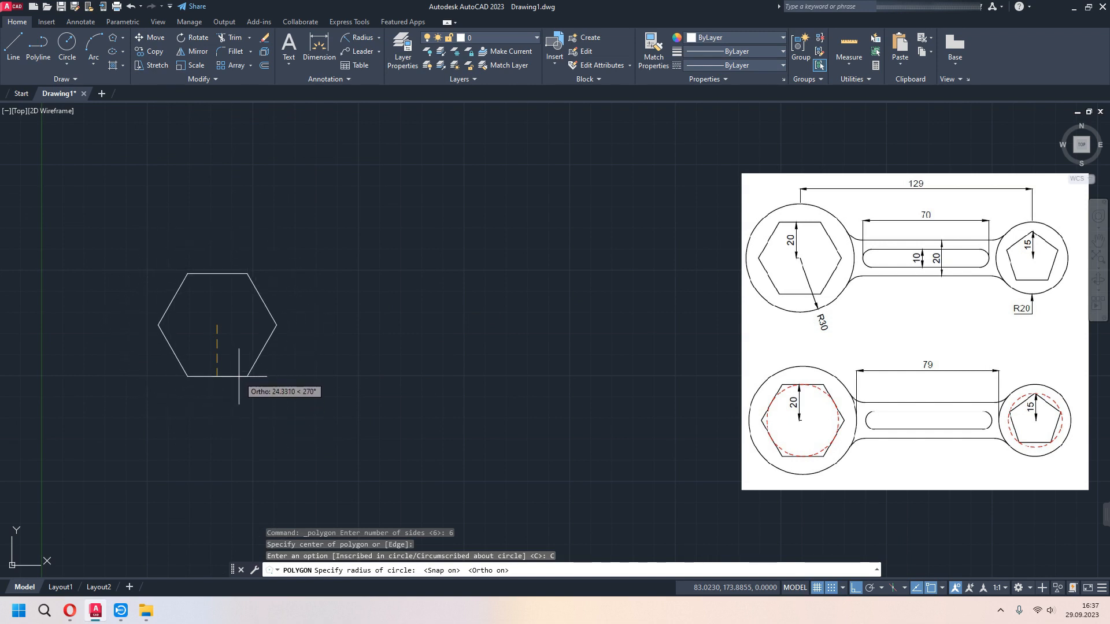
type("20")
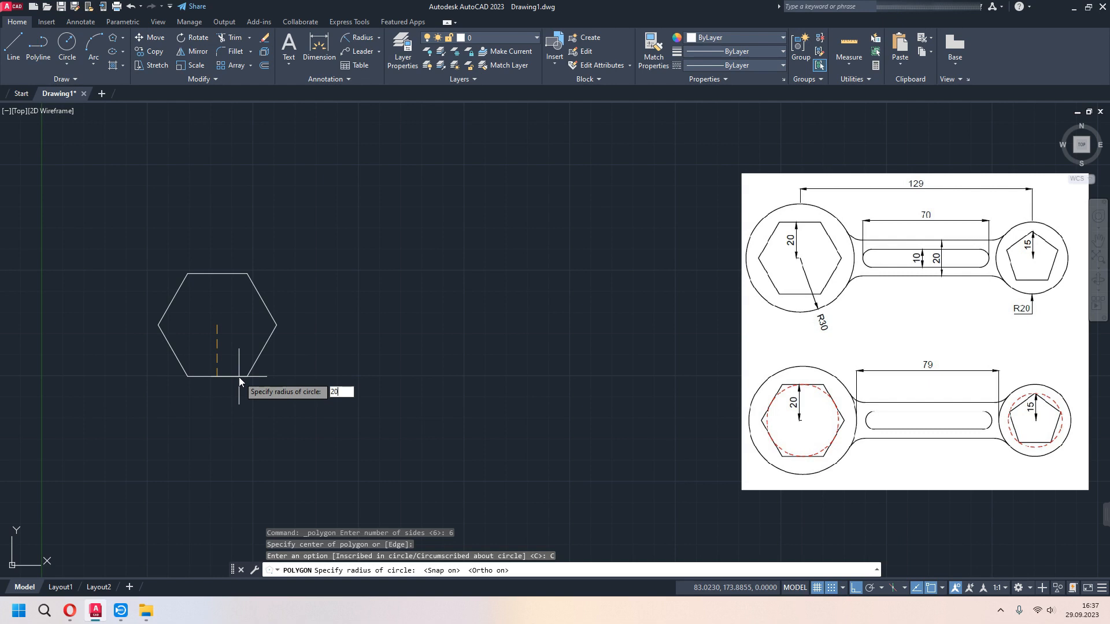
key("Return")
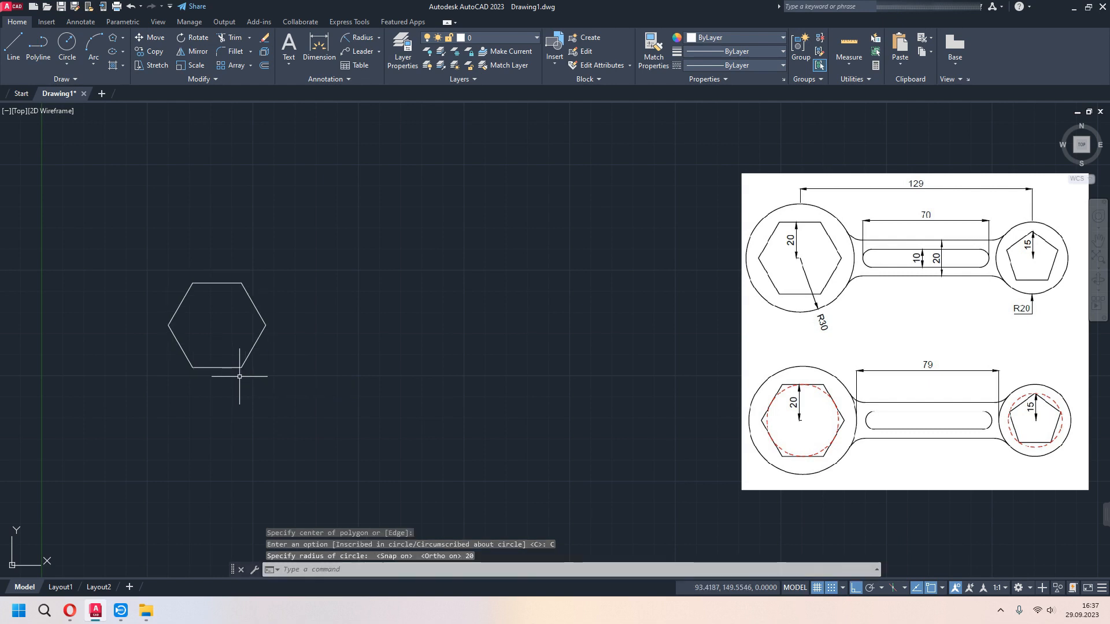
- Check the distance from the hexagon's geometric center to its top edge midpoint with a temporary dimension preview
left_click(319, 45)
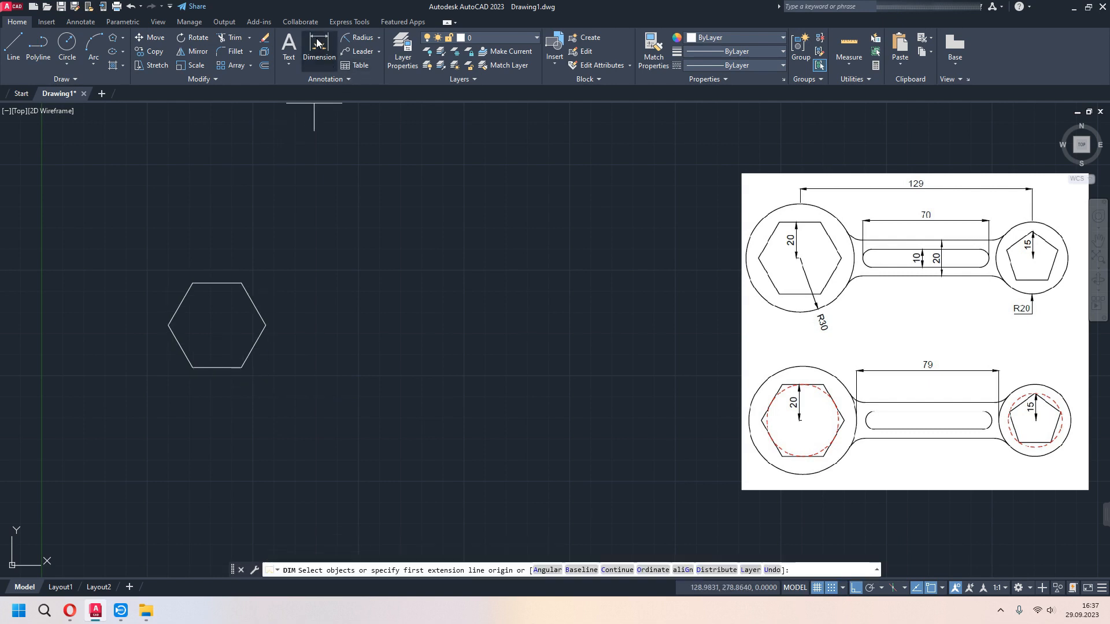
left_click(217, 325)
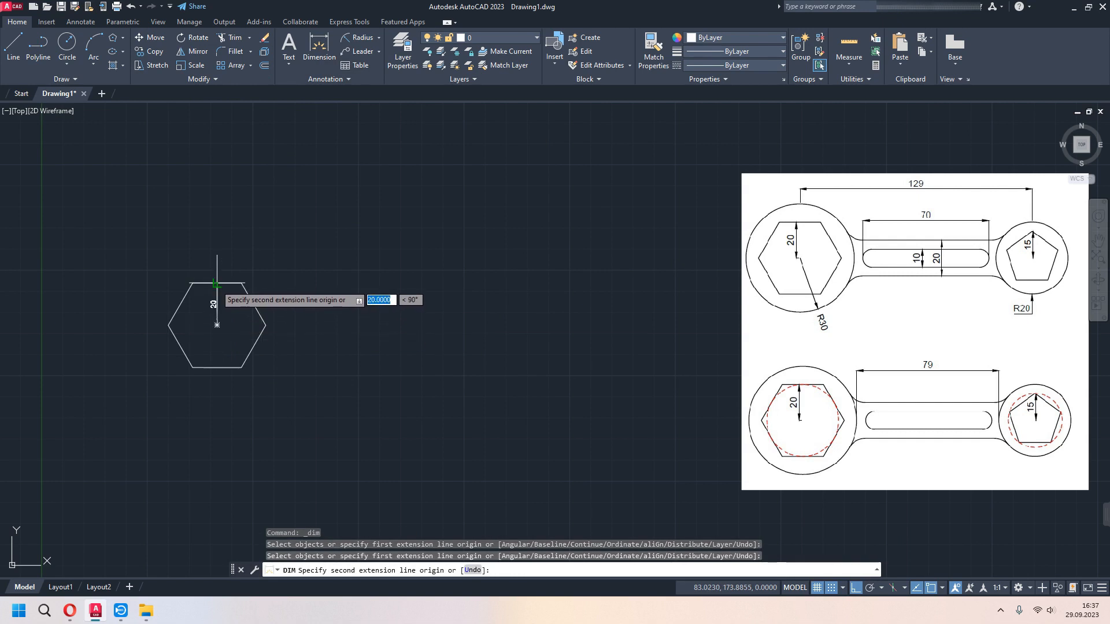
scroll(218, 282, "up", 4)
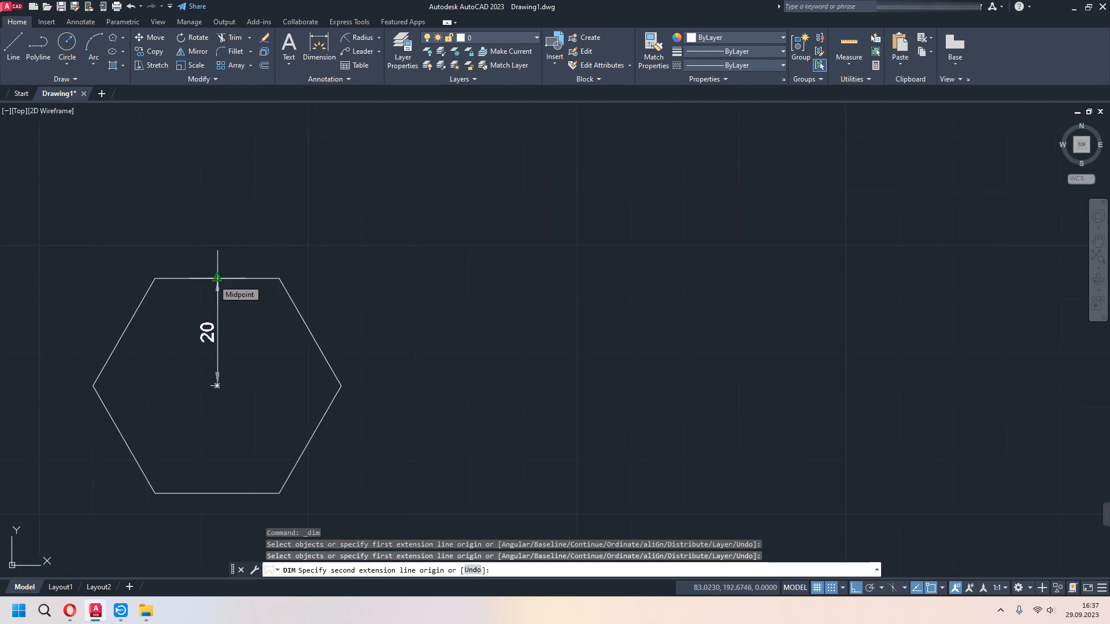
key("Escape")
scroll(305, 340, "down", 2)
scroll(306, 339, "down", 2)
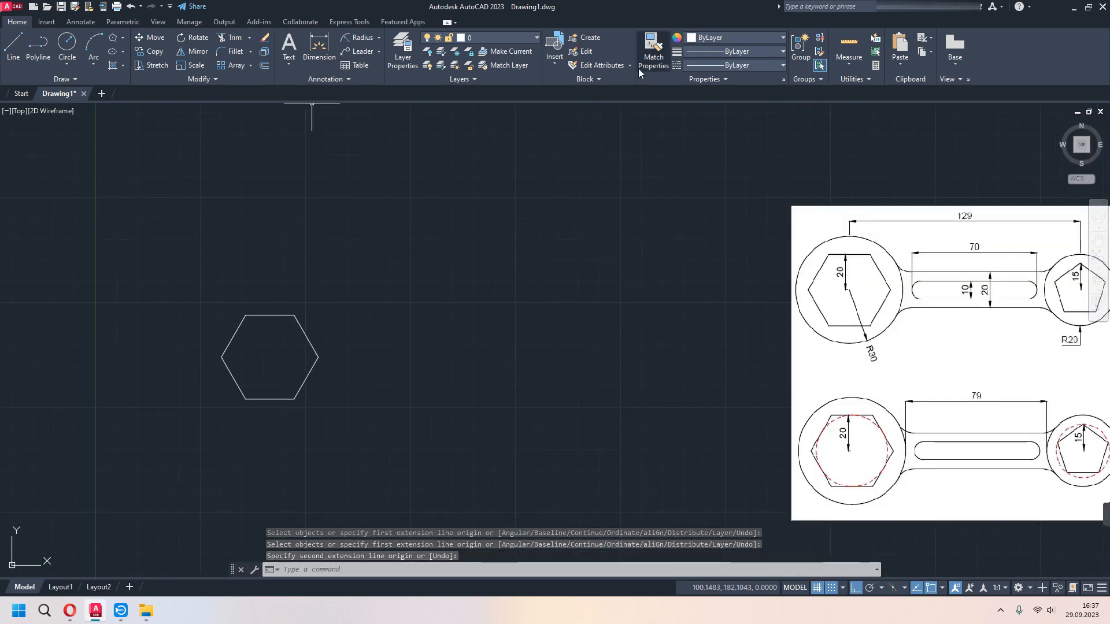
- Draw a horizontal construction line 129 long to the right from the hexagon's geometric center in red 153,27,30
left_click(721, 39)
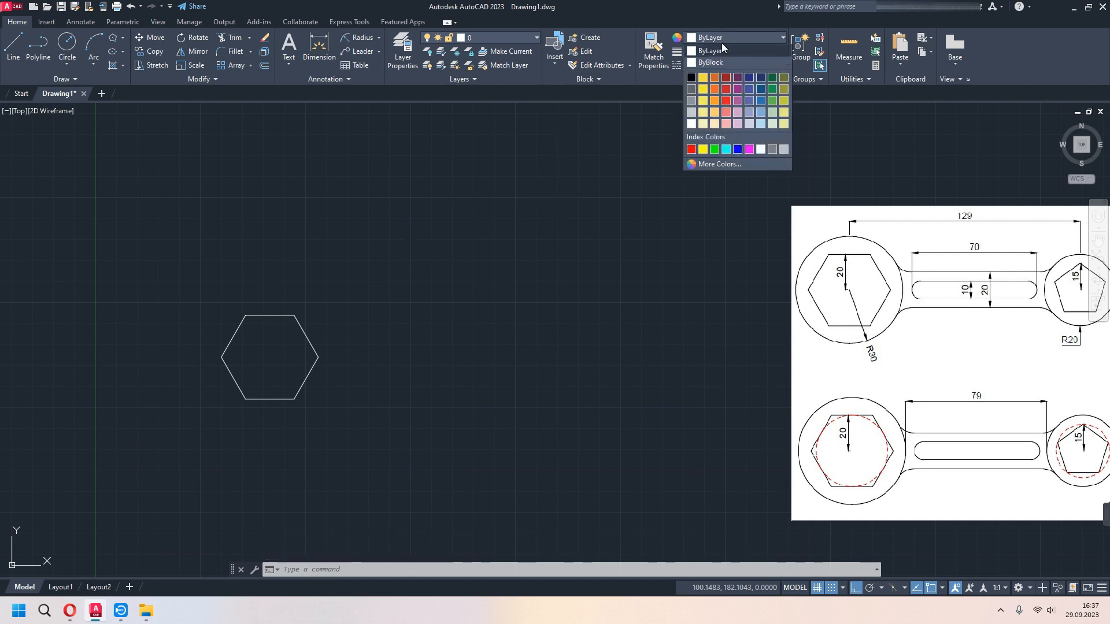
left_click(726, 77)
type("l")
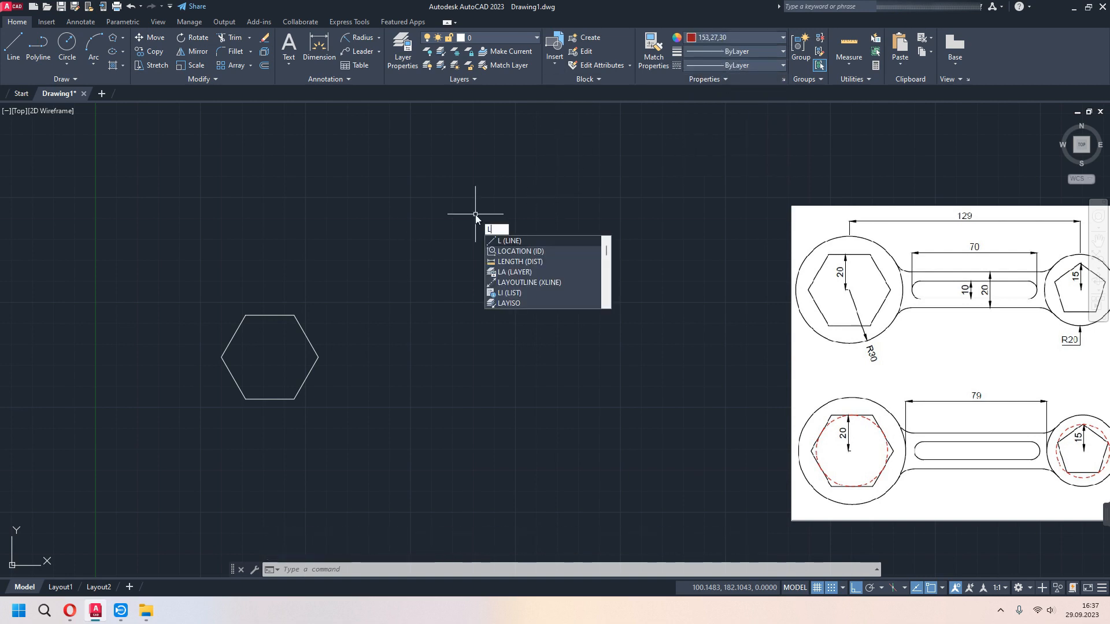
key("Return")
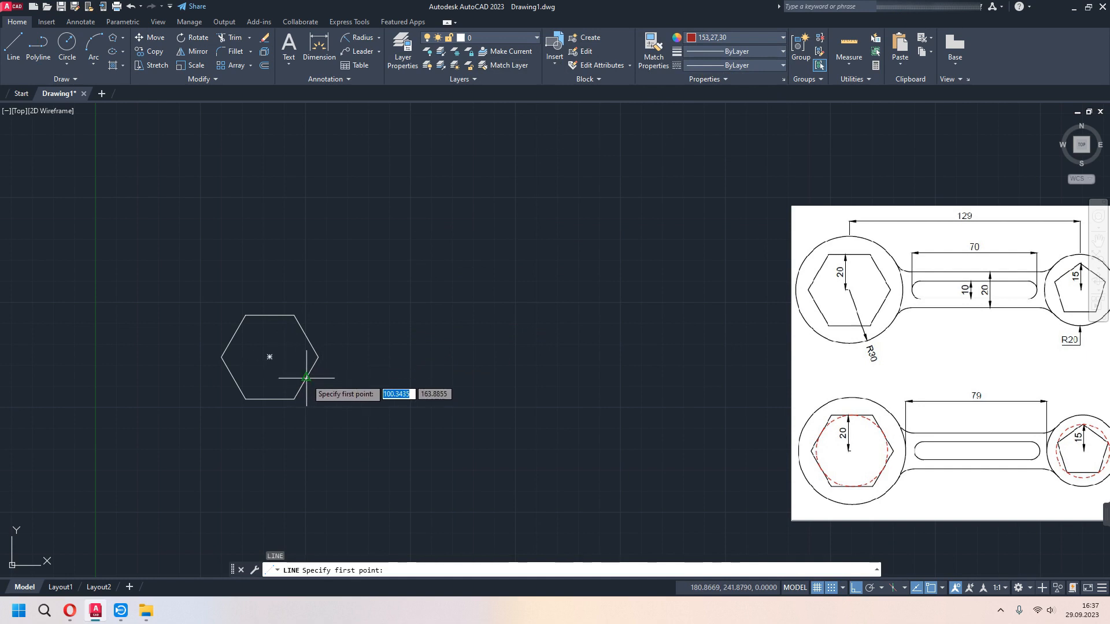
left_click(269, 356)
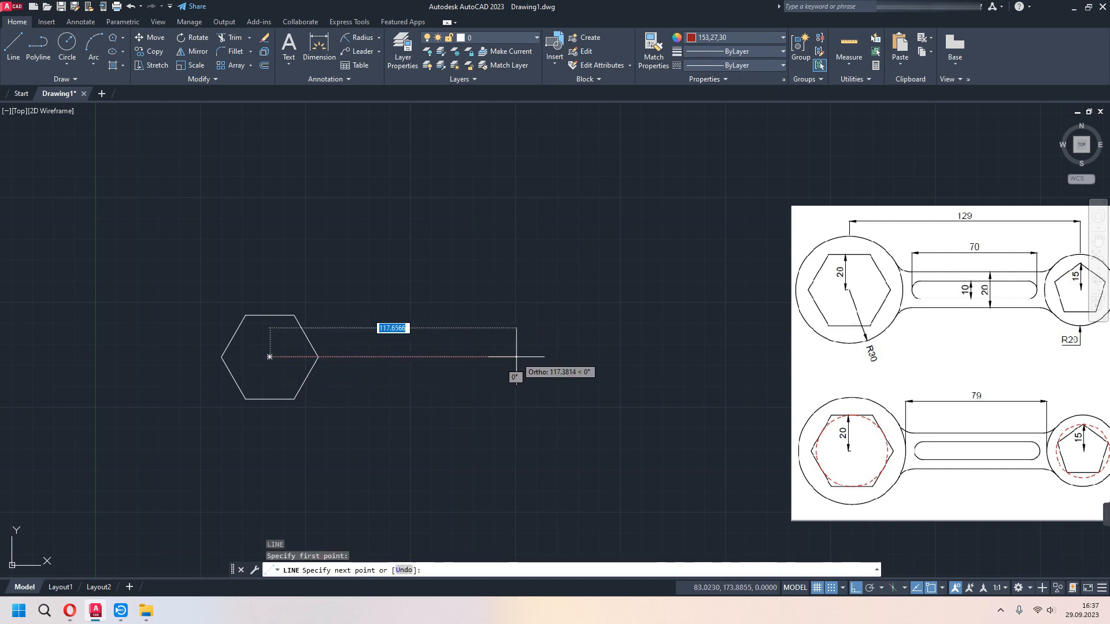
type("129")
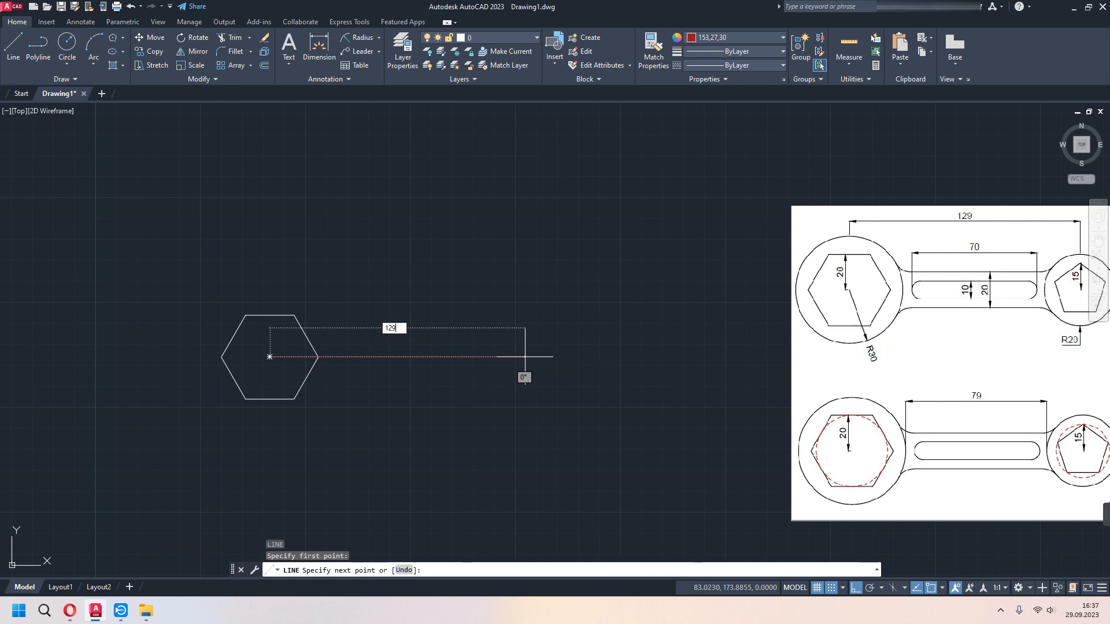
key("Return")
key("Escape")
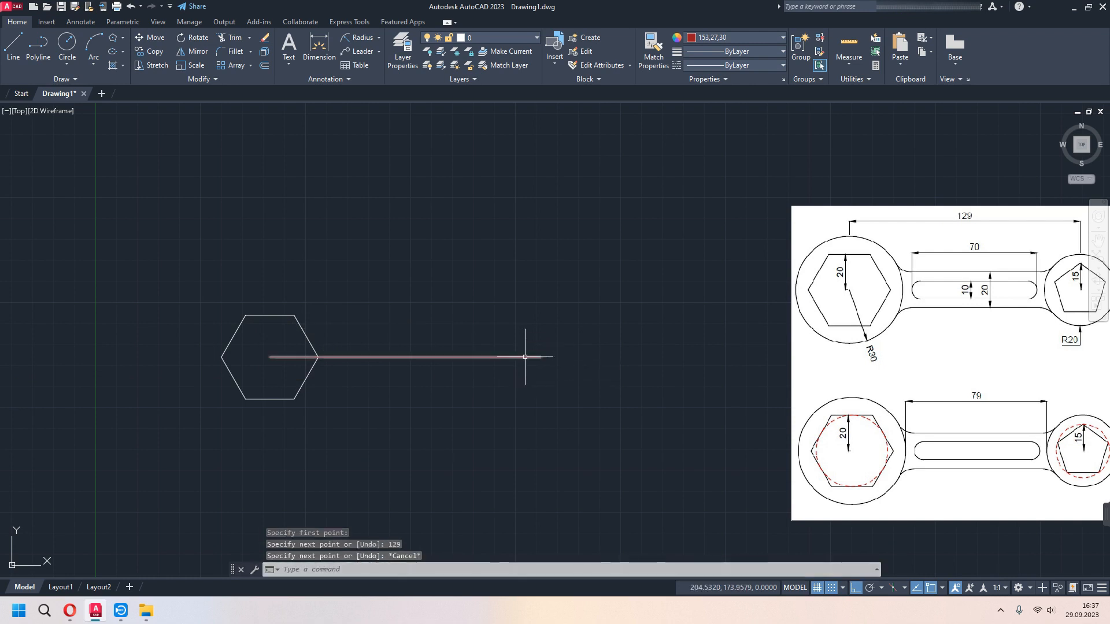
middle_click_drag(572, 376, 547, 363)
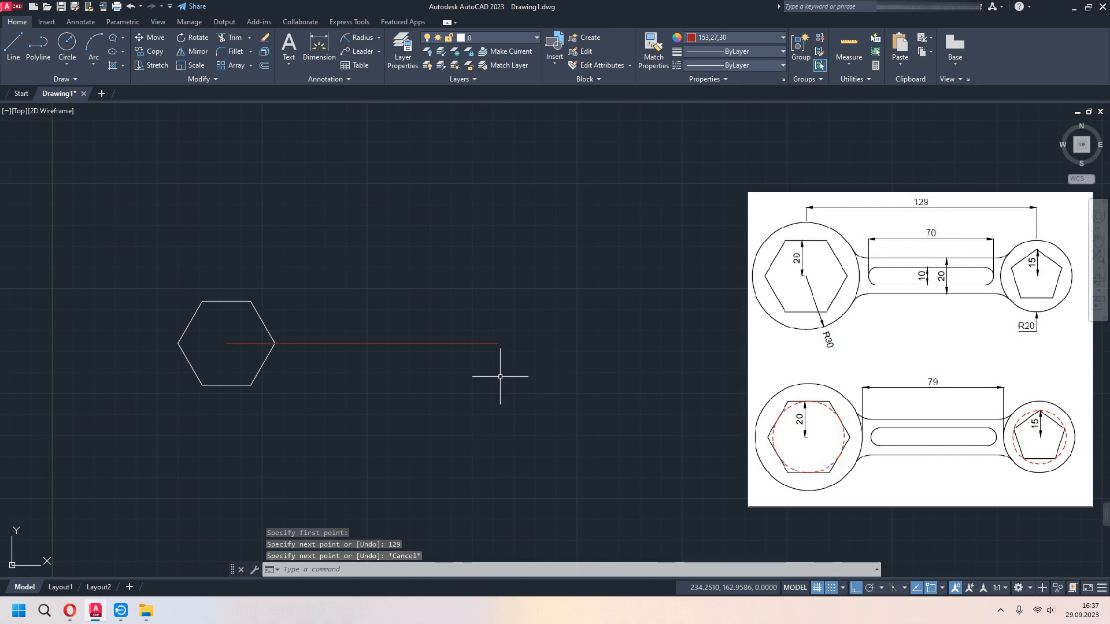
- With the color back to ByLayer, draw a five-sided polygon inscribed in a circle of radius 15 at the red line's free end, vertex up
left_click(723, 38)
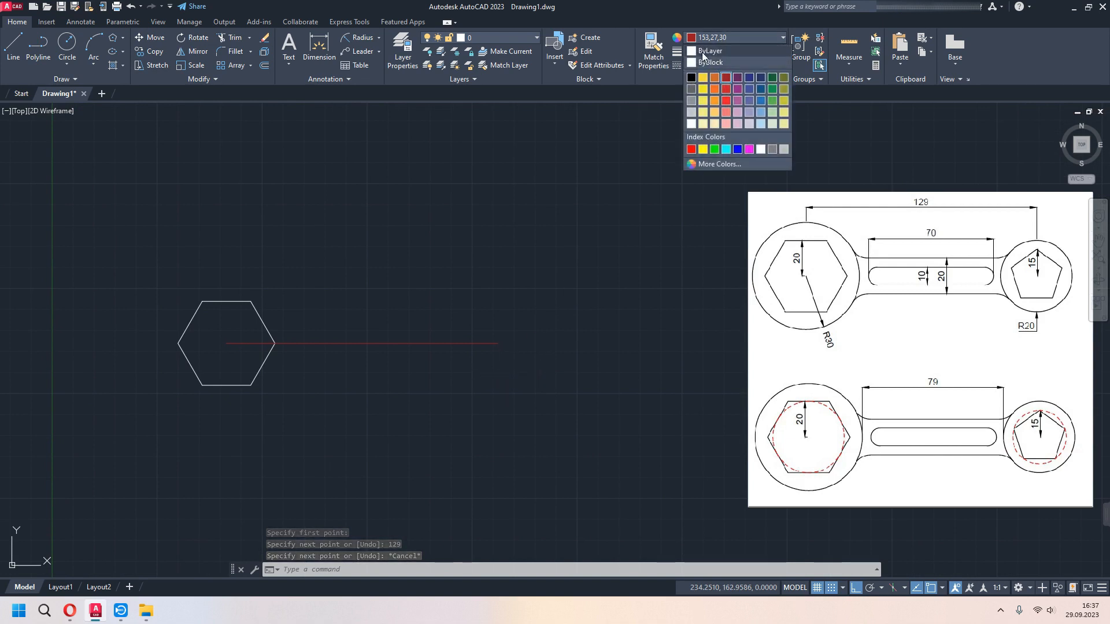
left_click(707, 51)
left_click(113, 39)
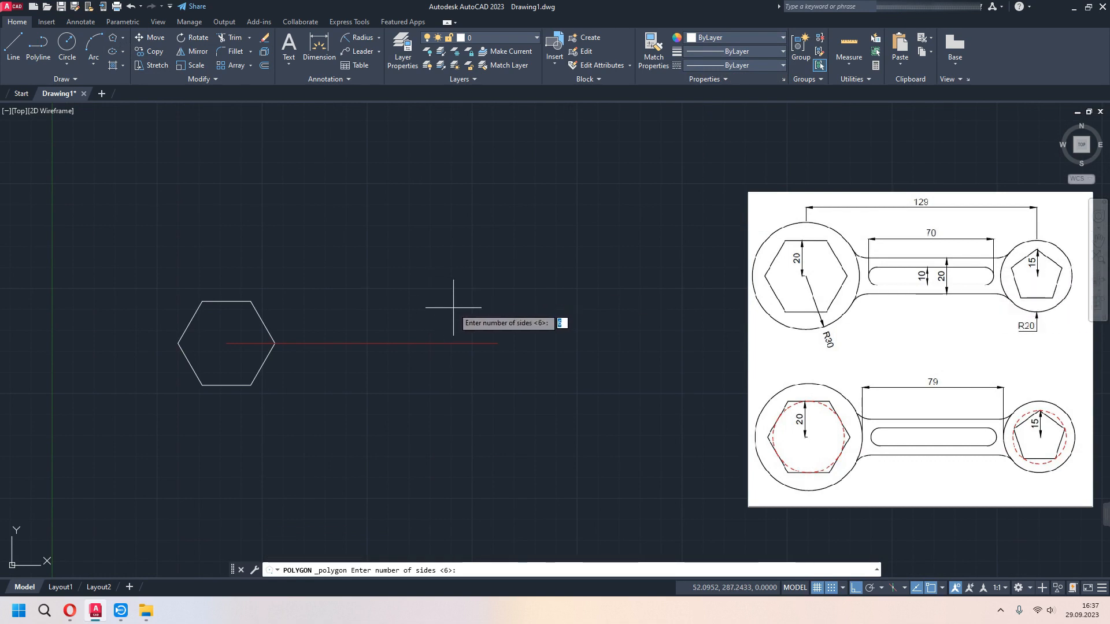
key("Return")
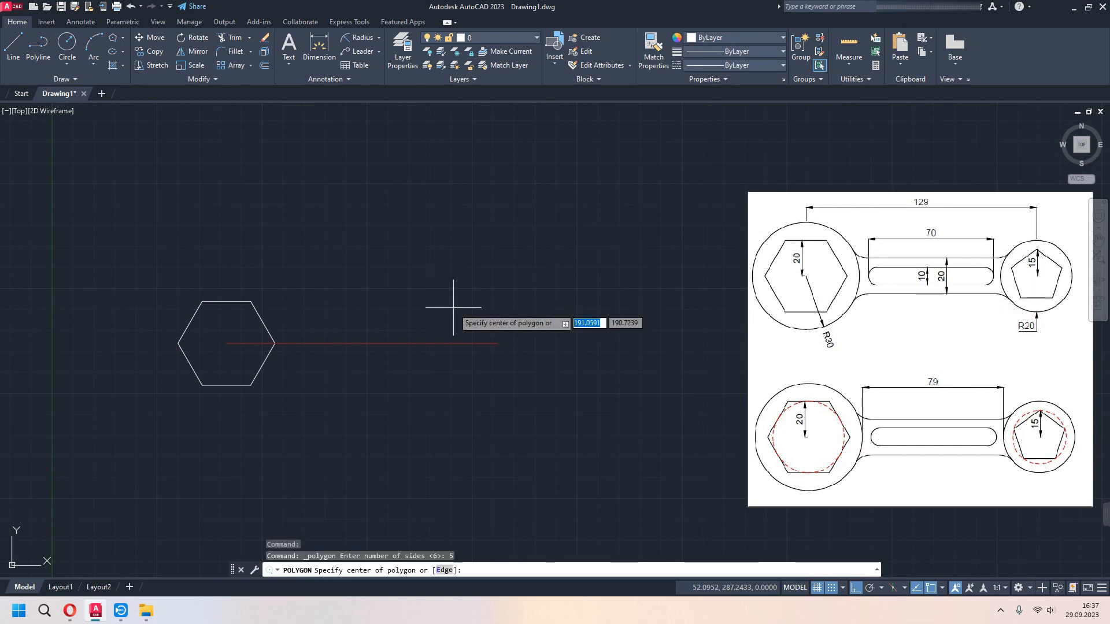
left_click(497, 343)
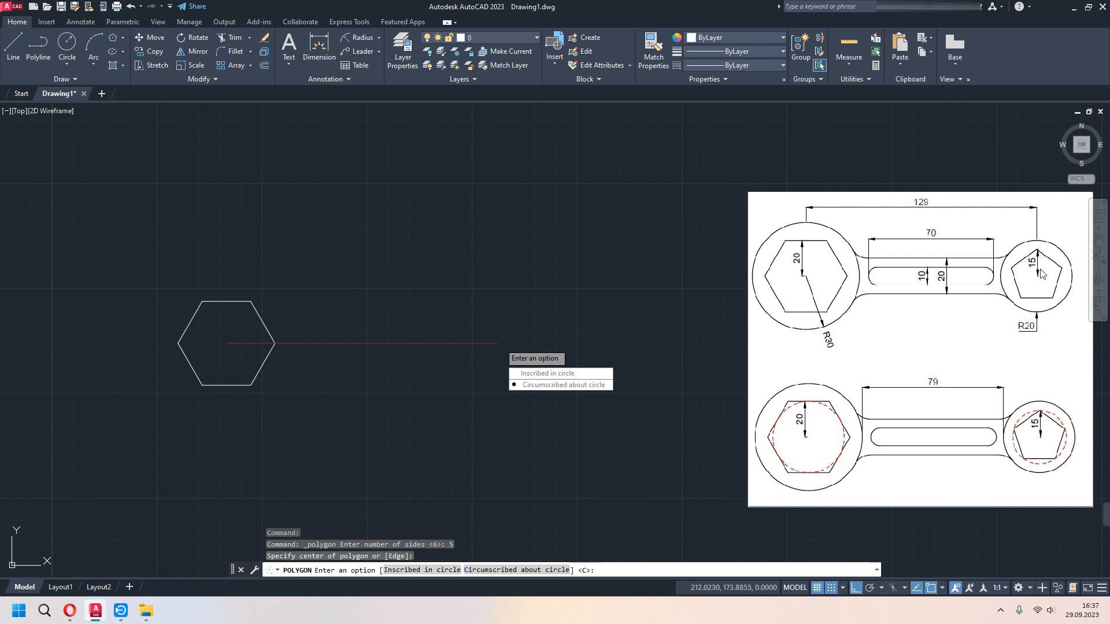
left_click(549, 374)
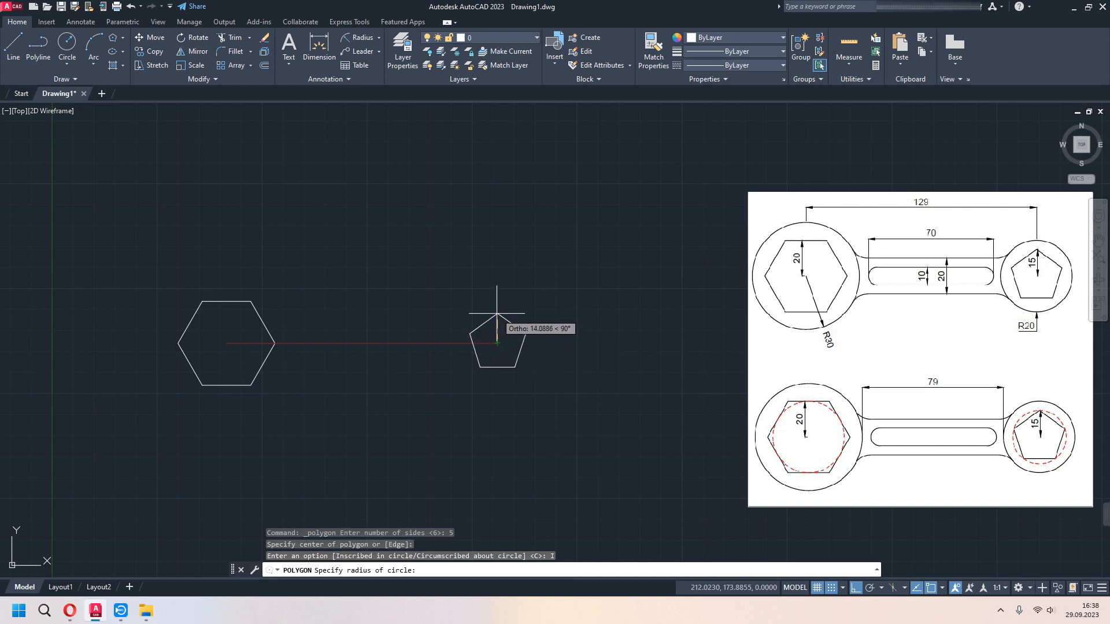
type("15")
key("Return")
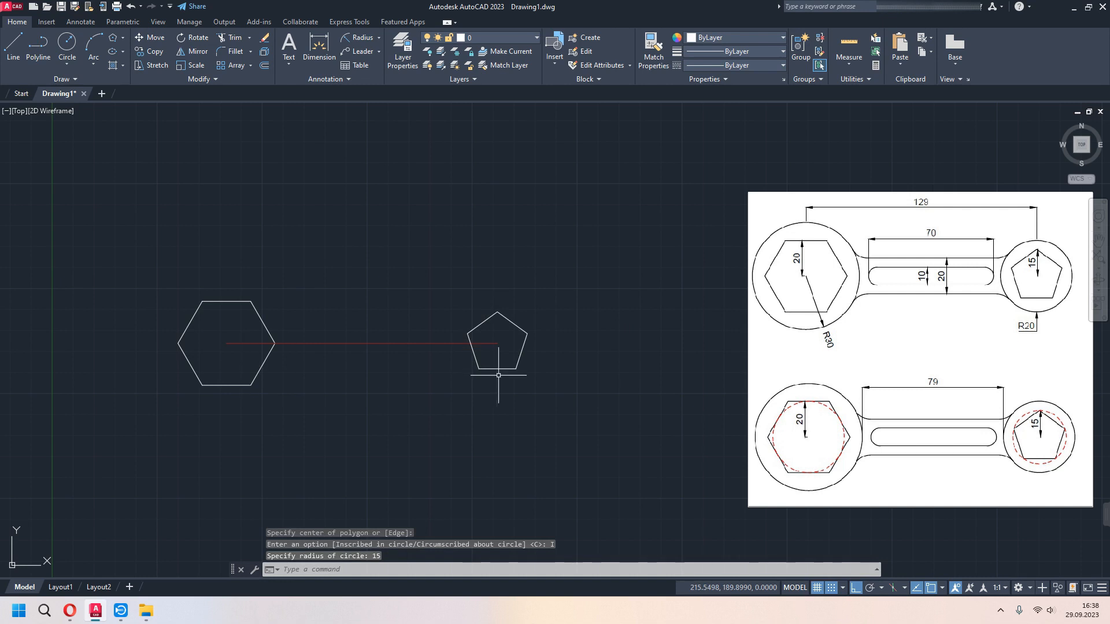
middle_click_drag(487, 393, 529, 388)
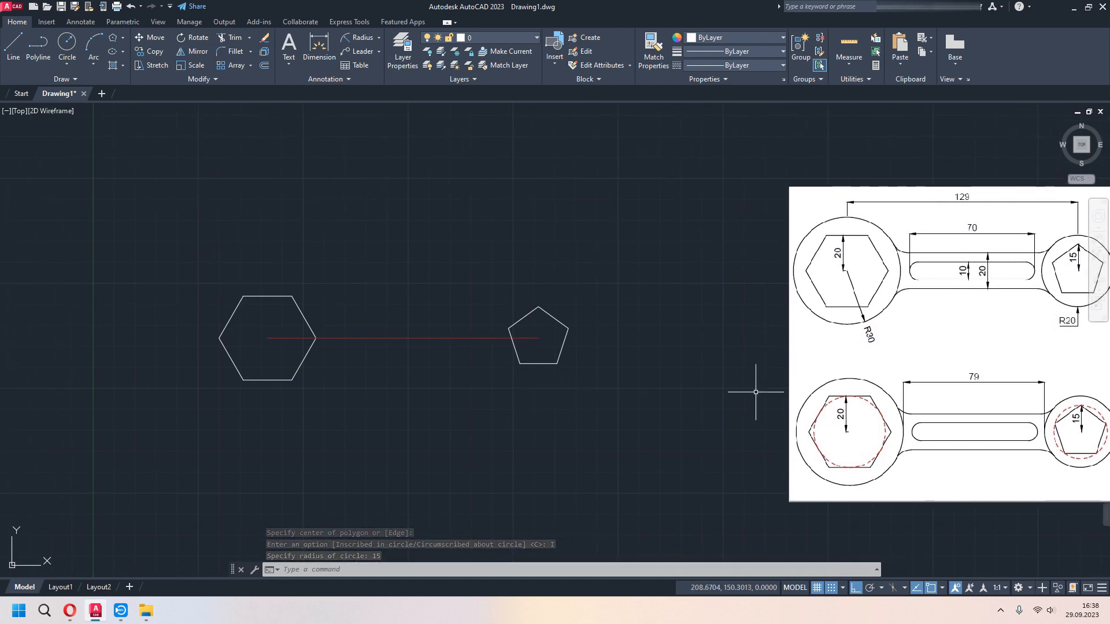
- Draw a circle of radius 30 centered on the hexagon's center
middle_click_drag(719, 412, 696, 417)
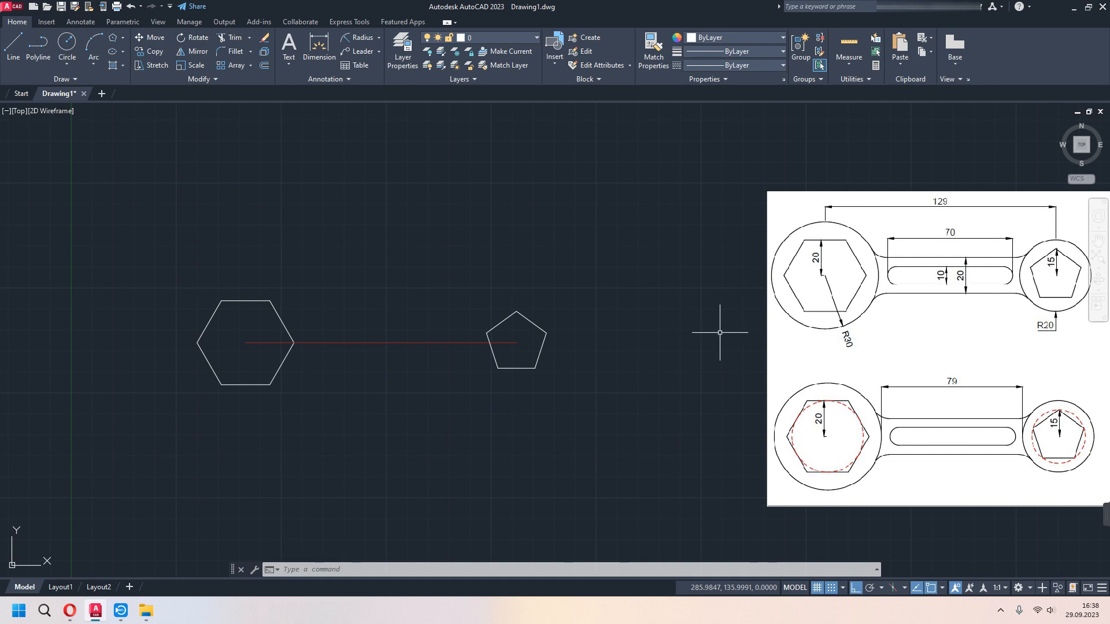
middle_click_drag(271, 153, 292, 157)
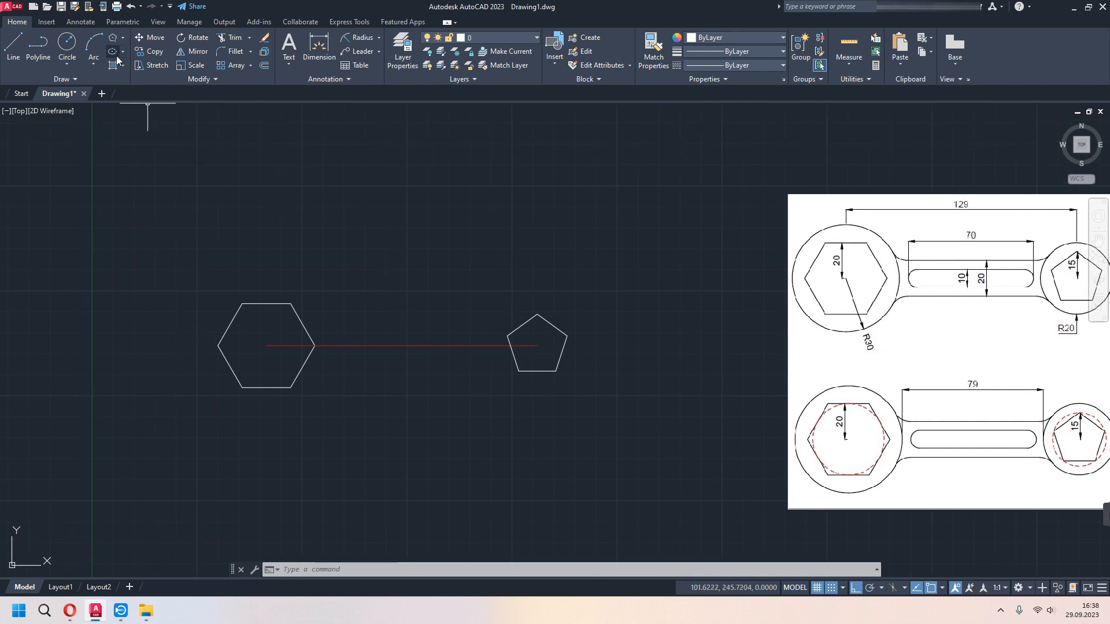
left_click(69, 64)
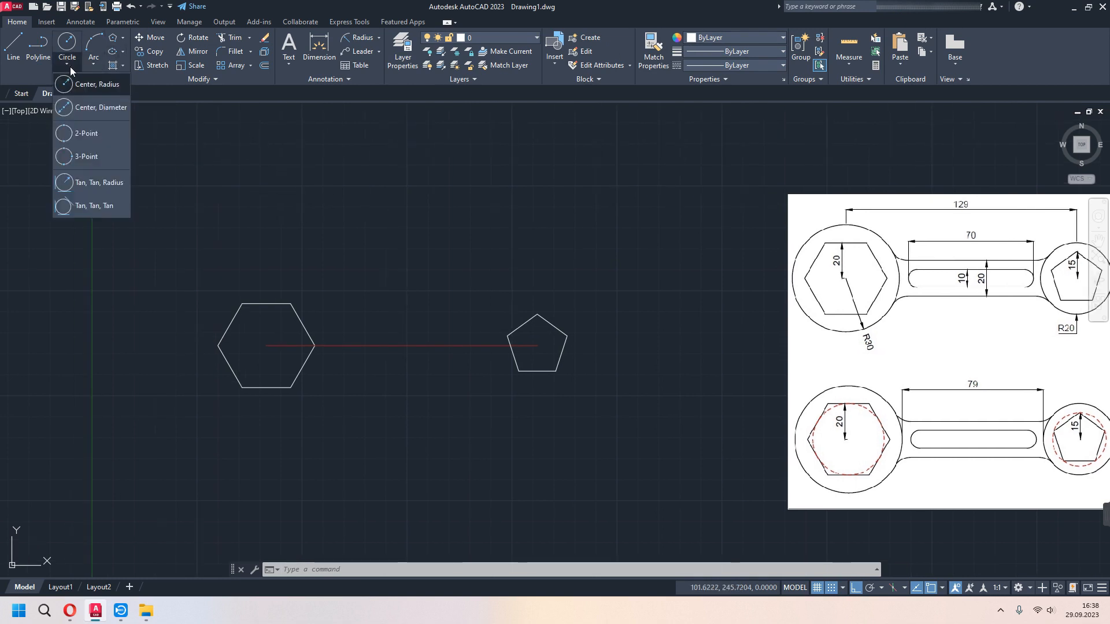
left_click(99, 85)
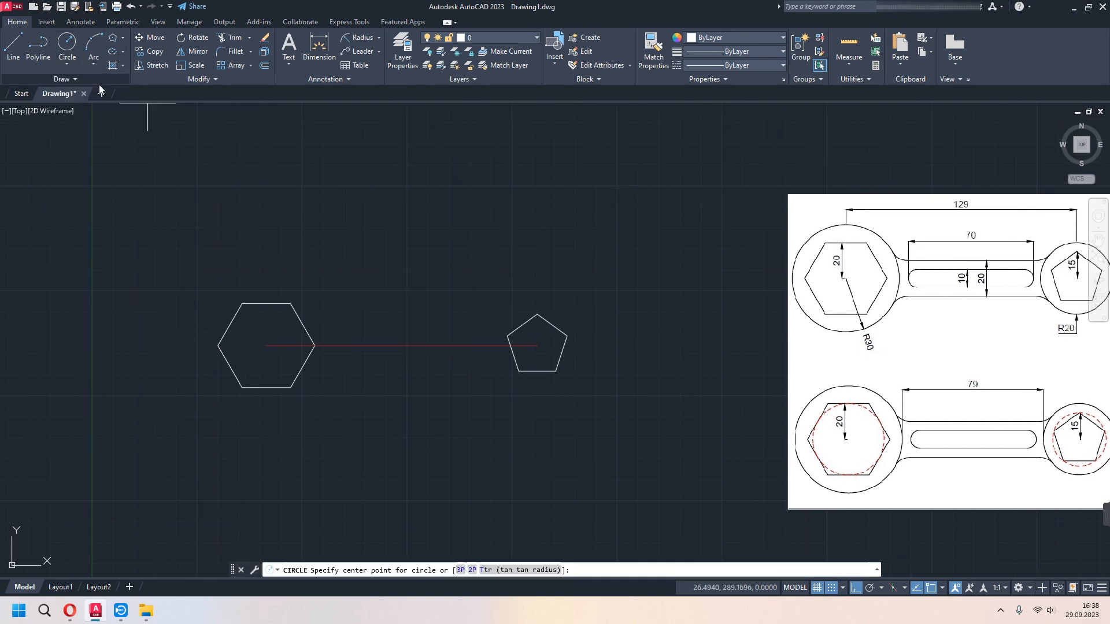
left_click(266, 345)
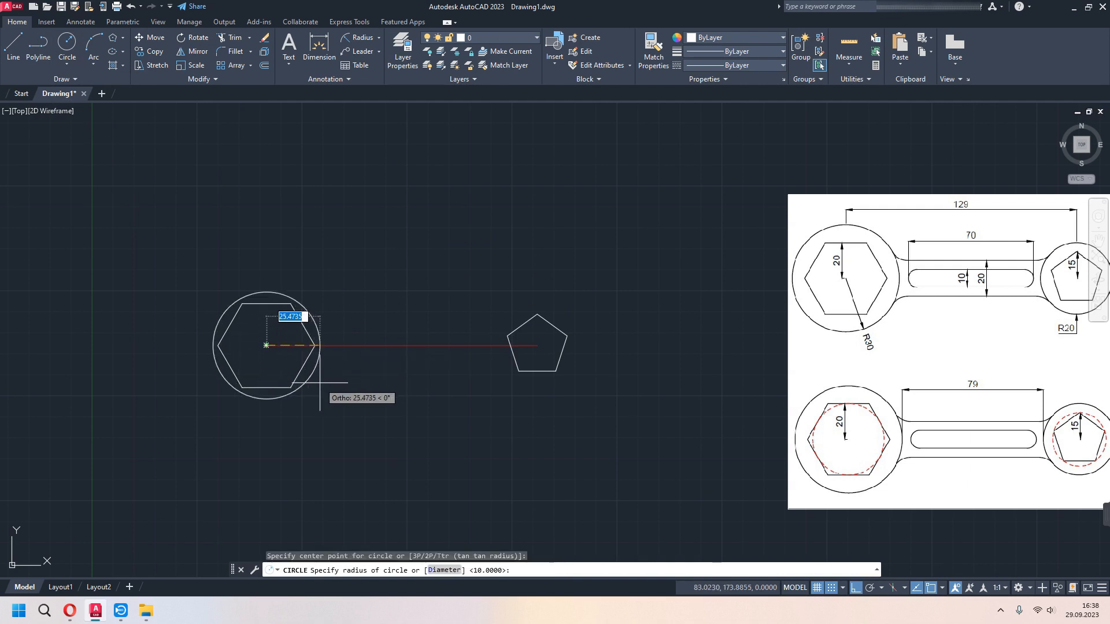
type("30")
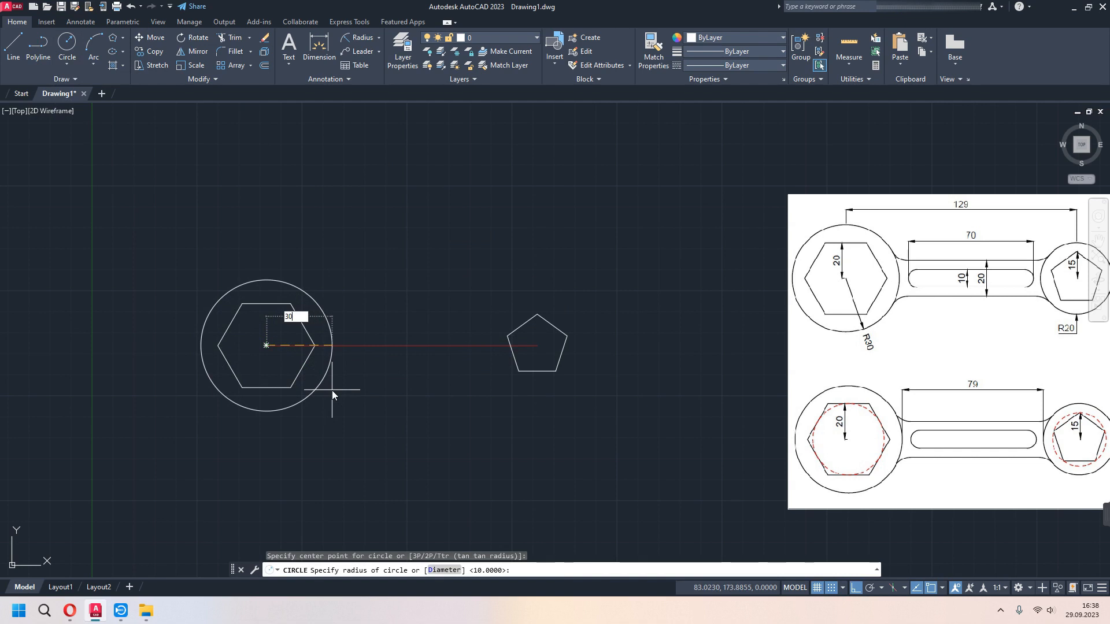
key("Return")
middle_click_drag(380, 415, 307, 419)
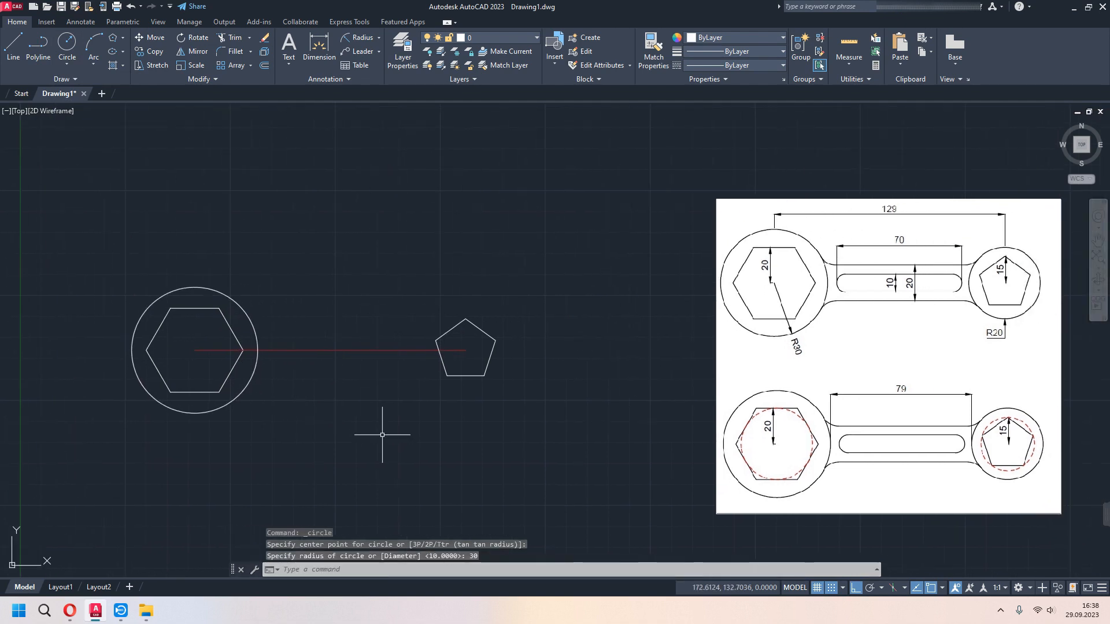
- Draw a circle of radius 20 around the pentagon, centered on the end of the red line
key("Return")
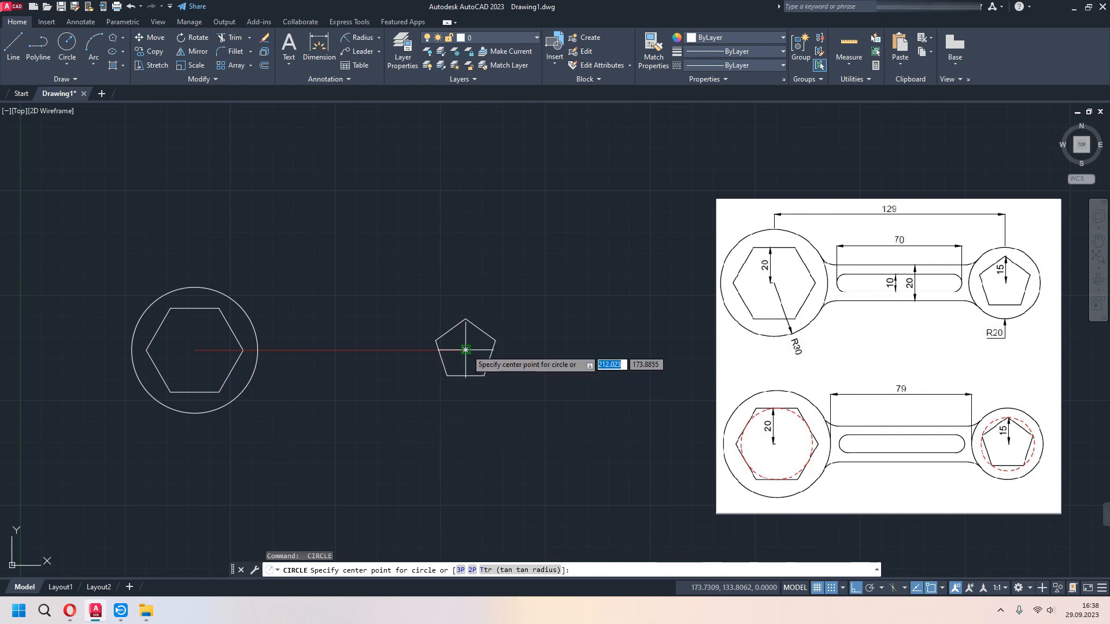
scroll(465, 350, "up", 4)
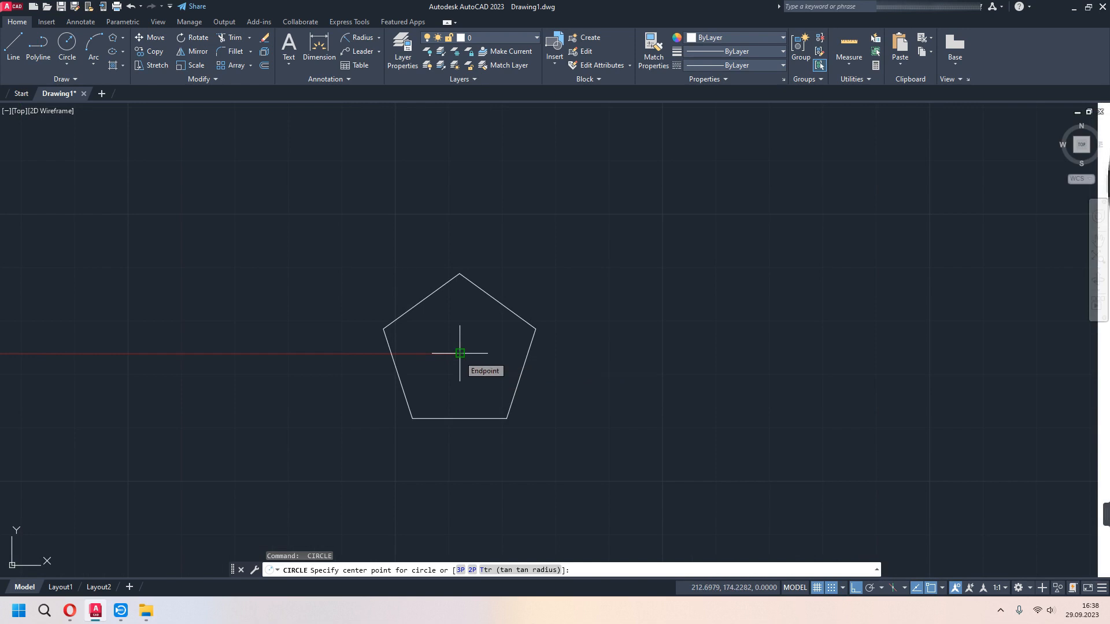
left_click(459, 353)
scroll(550, 421, "down", 4)
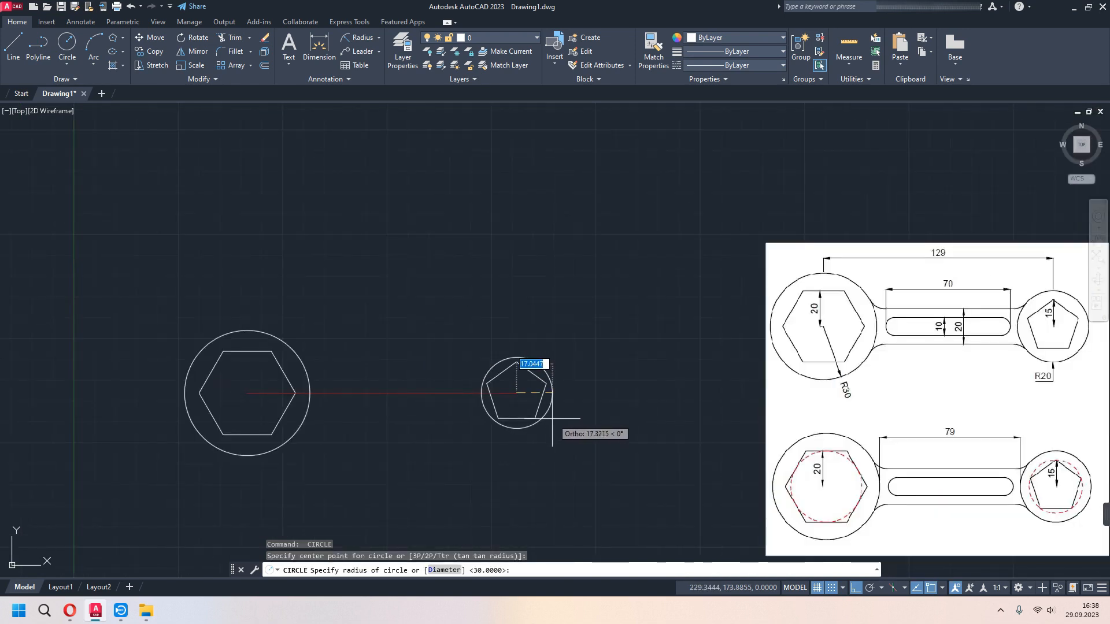
type("20")
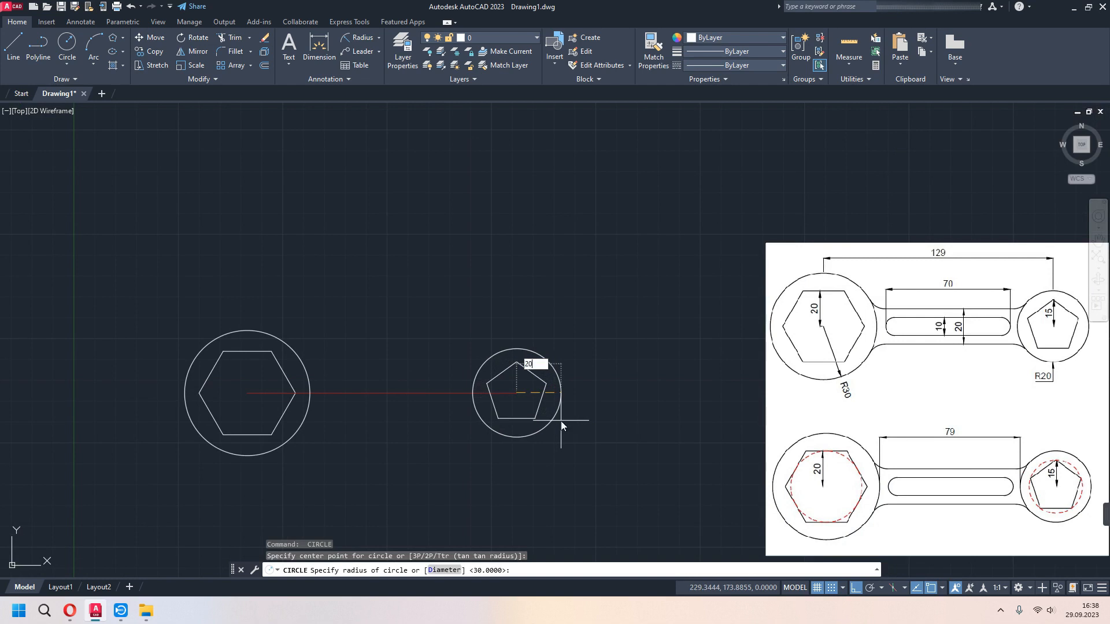
key("Return")
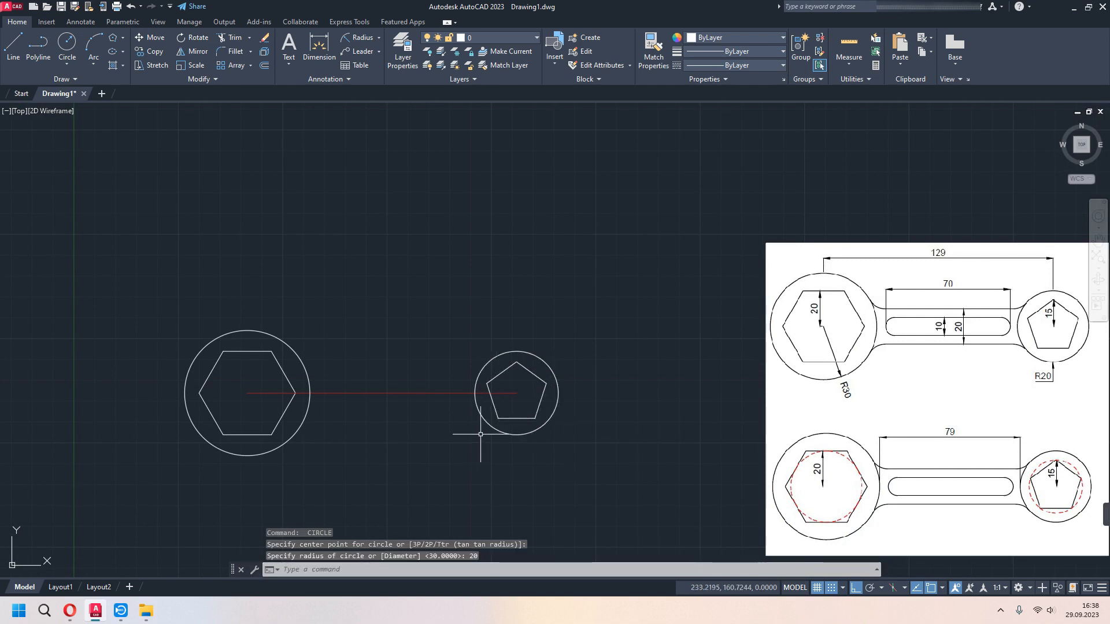
- Dimension the horizontal gap between the facing quadrants of the two circles, placing the dimension above them
mouse_move(740, 476)
middle_mouse_down()
mouse_move(753, 458)
mouse_move(699, 429)
middle_mouse_up()
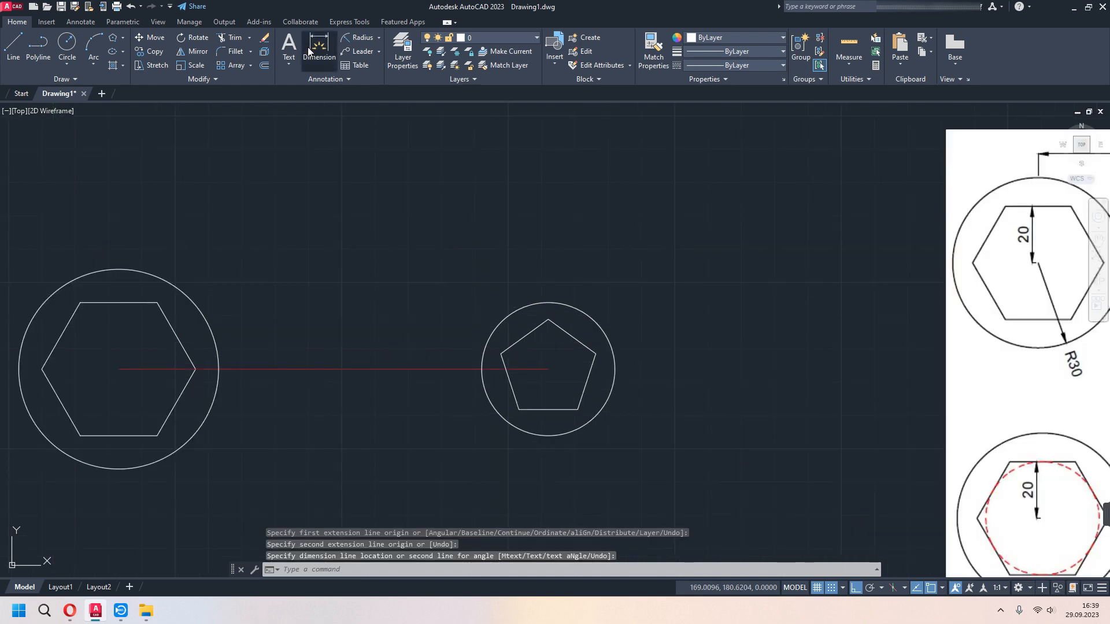
left_click(319, 49)
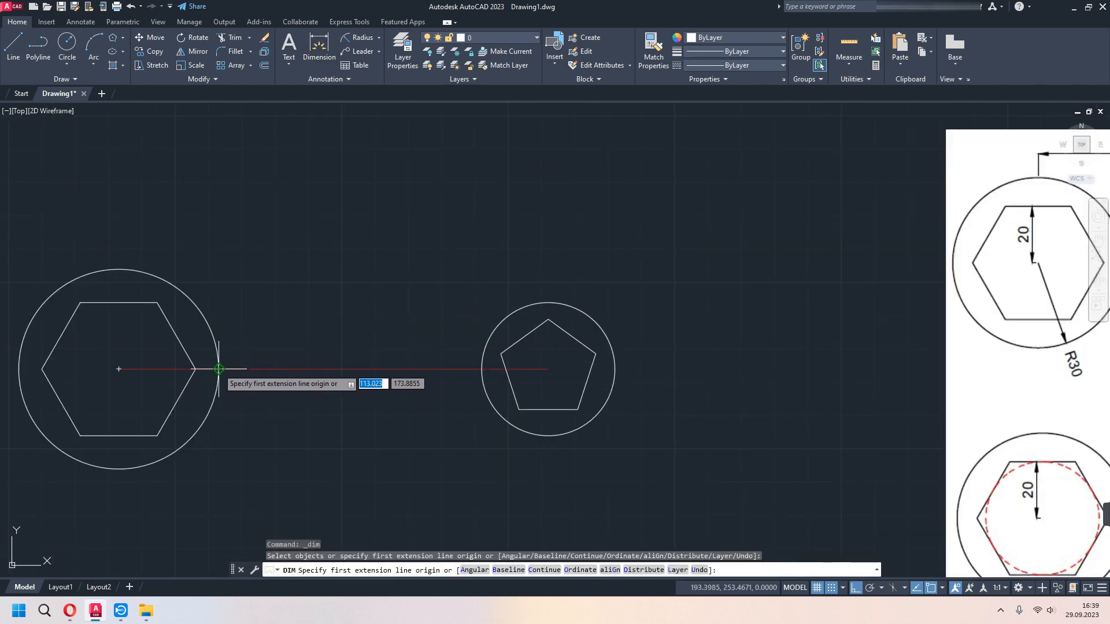
left_click(218, 369)
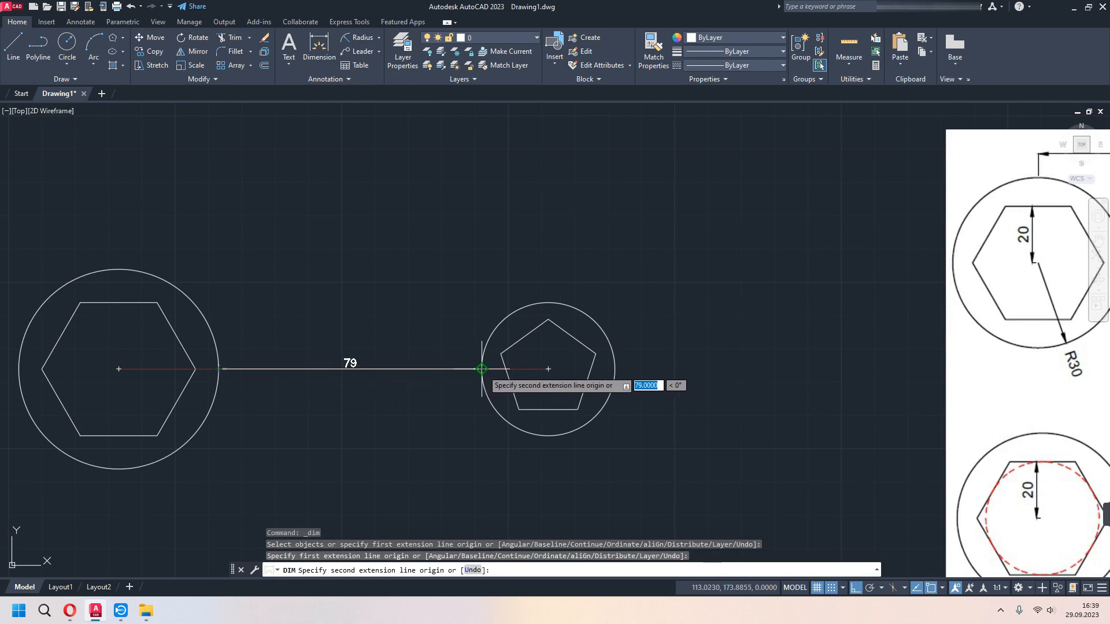
left_click(481, 369)
left_click(502, 227)
scroll(741, 372, "down", 2)
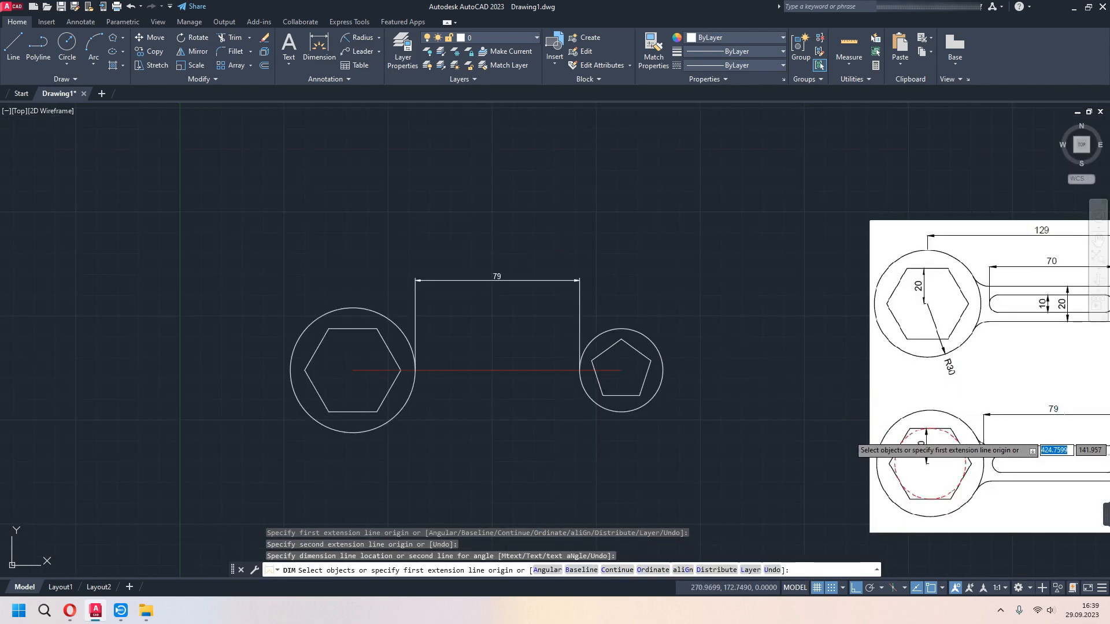
key("Escape")
- Delete the dimension above the gap between the two circles
left_click(525, 255)
left_click(471, 298)
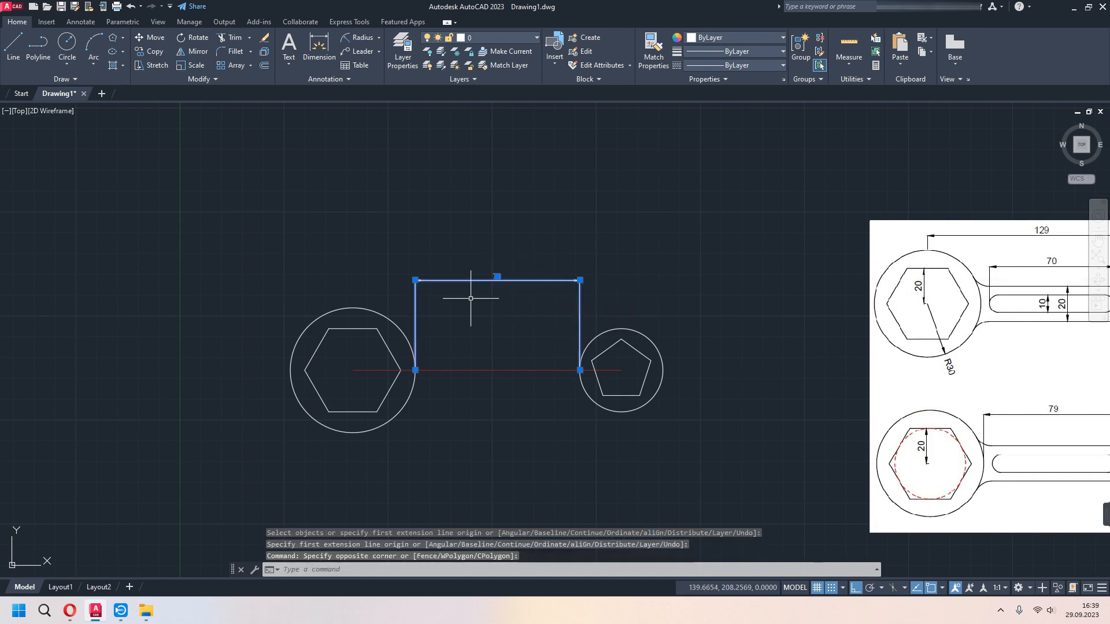
key("Delete")
- Draw a horizontal line 4.5 long from the pentagon circle's quadrant nearest the hexagon, heading toward the hexagon circle
middle_click_drag(664, 377, 568, 368)
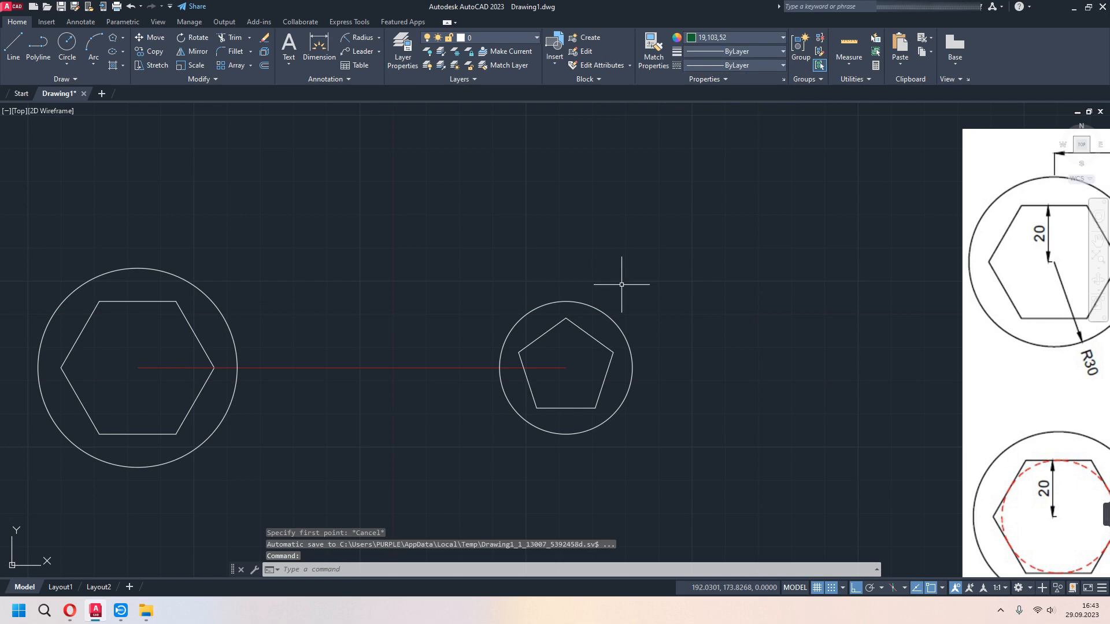
scroll(690, 379, "down", 2)
type("l")
key("Return")
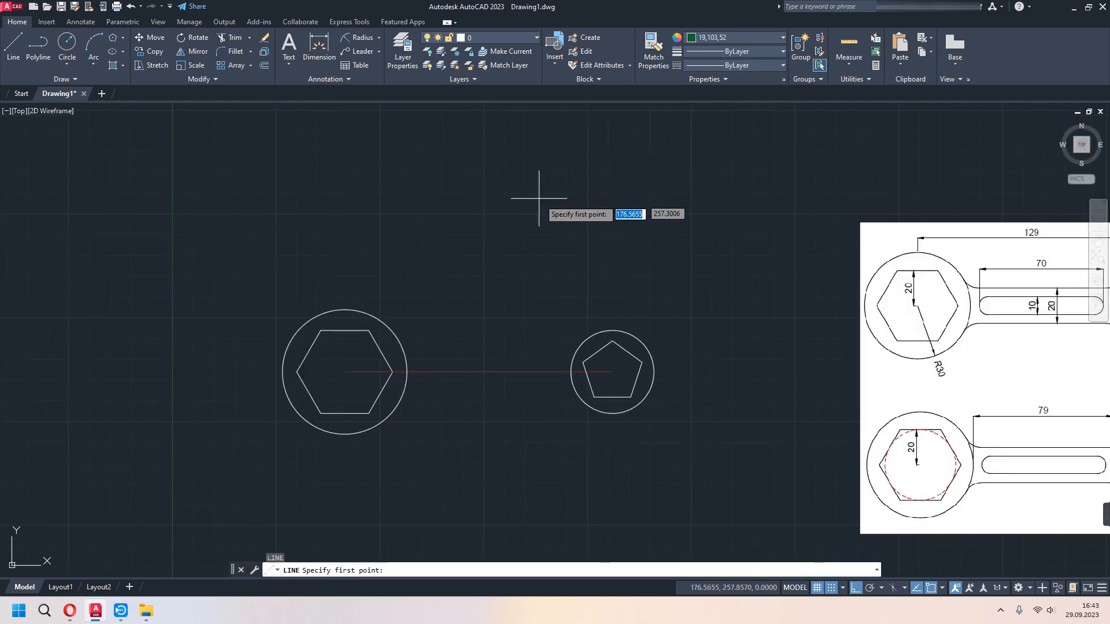
left_click(571, 372)
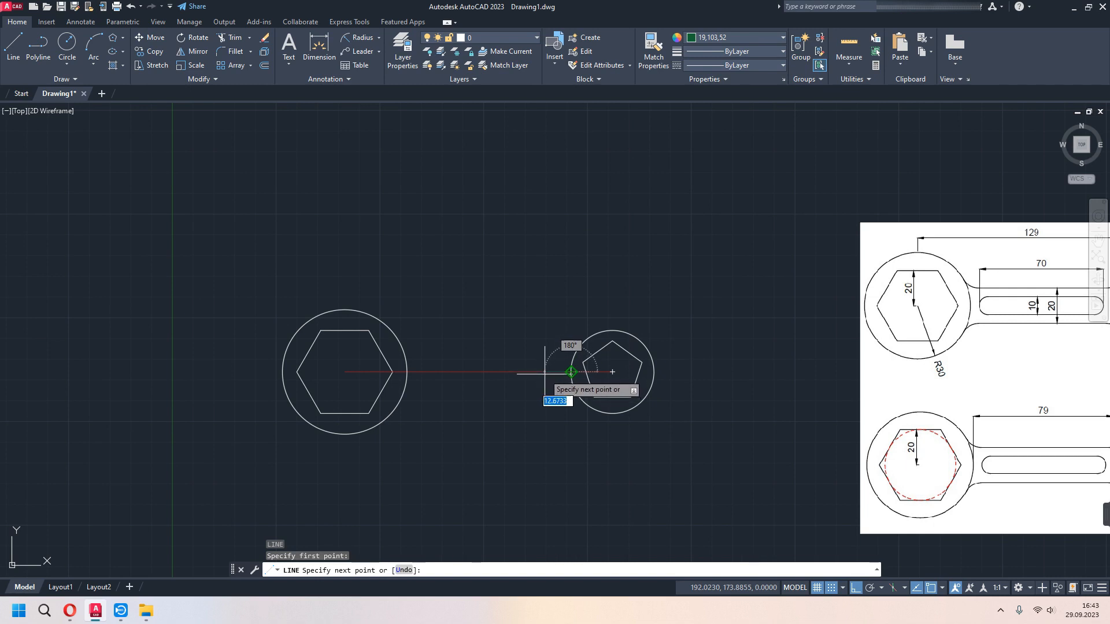
type("4.5")
key("Return")
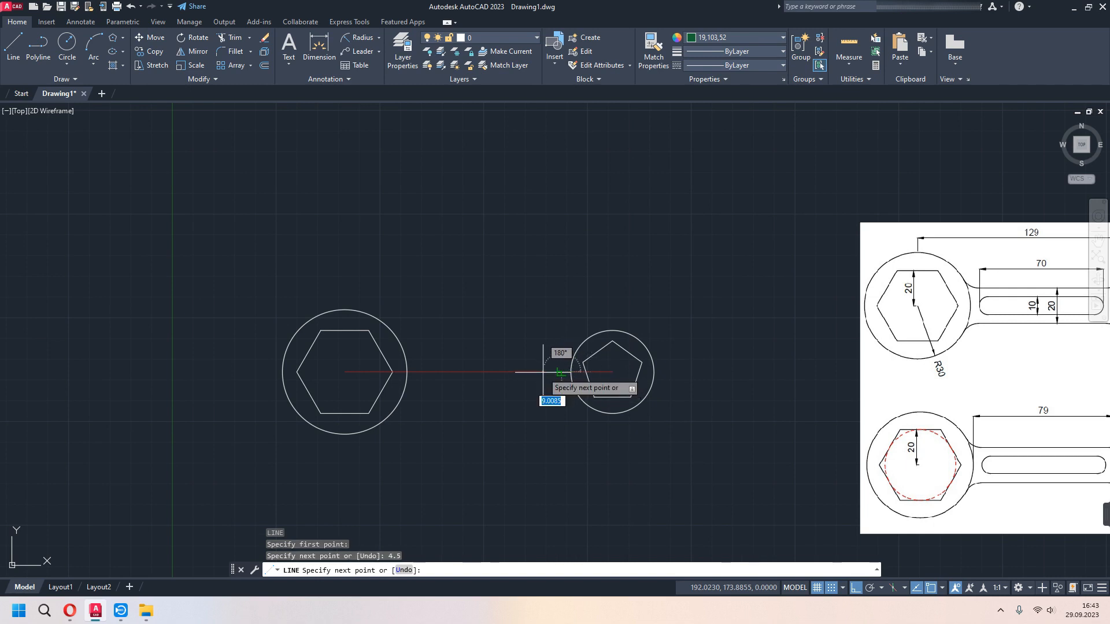
key("Escape")
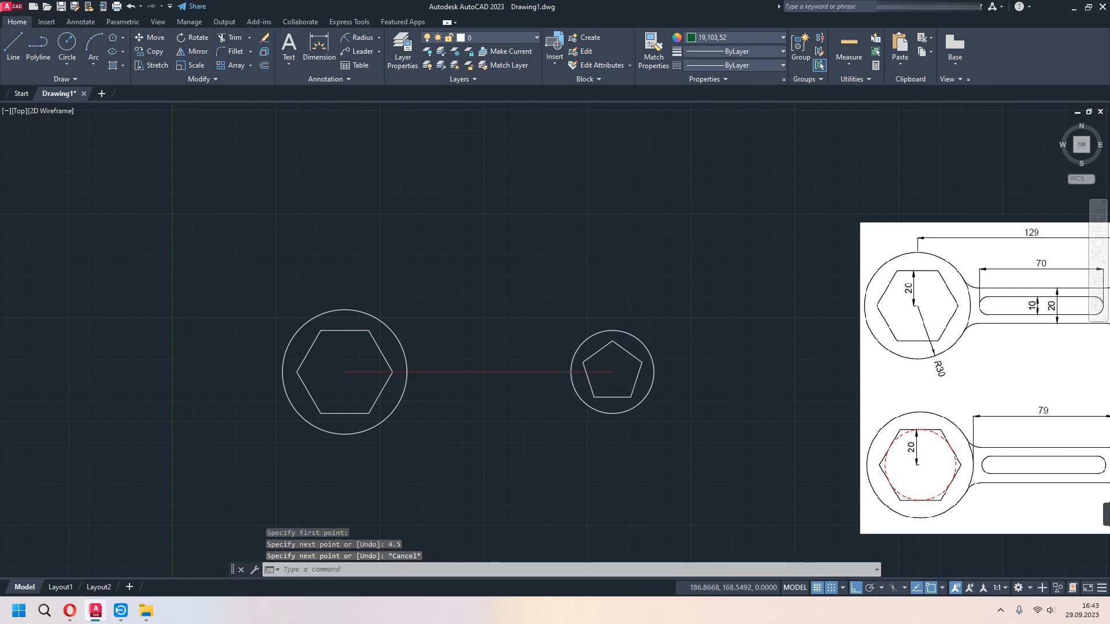
- Draw a horizontal line 4.5 long from the hexagon circle's facing quadrant, heading toward the pentagon circle
scroll(554, 381, "up", 2)
scroll(487, 405, "down", 2)
key("Return")
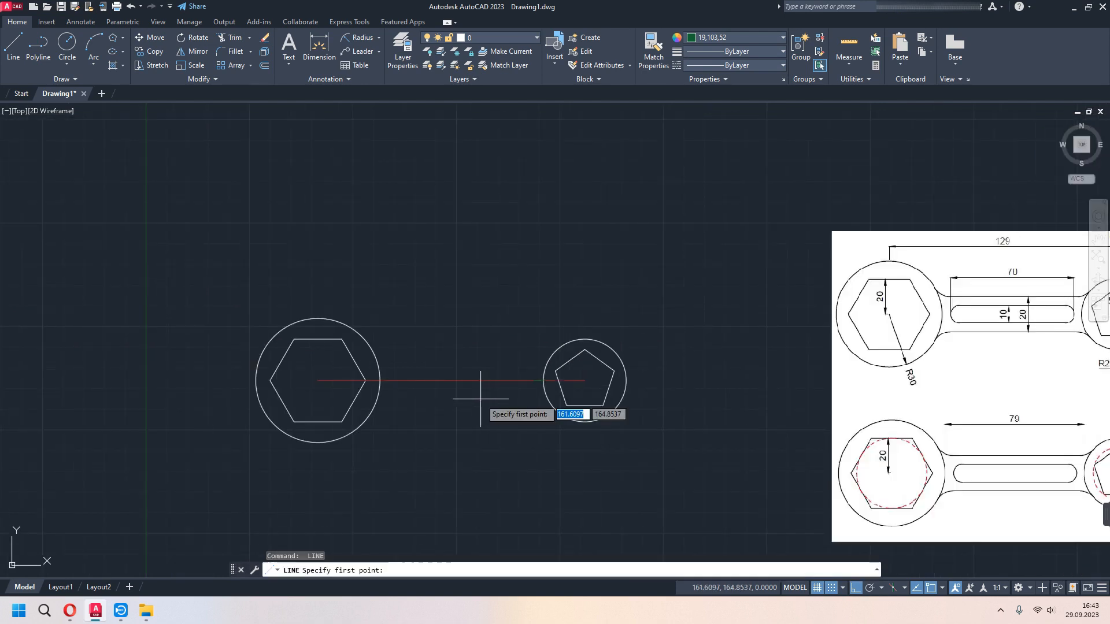
scroll(377, 386, "up", 2)
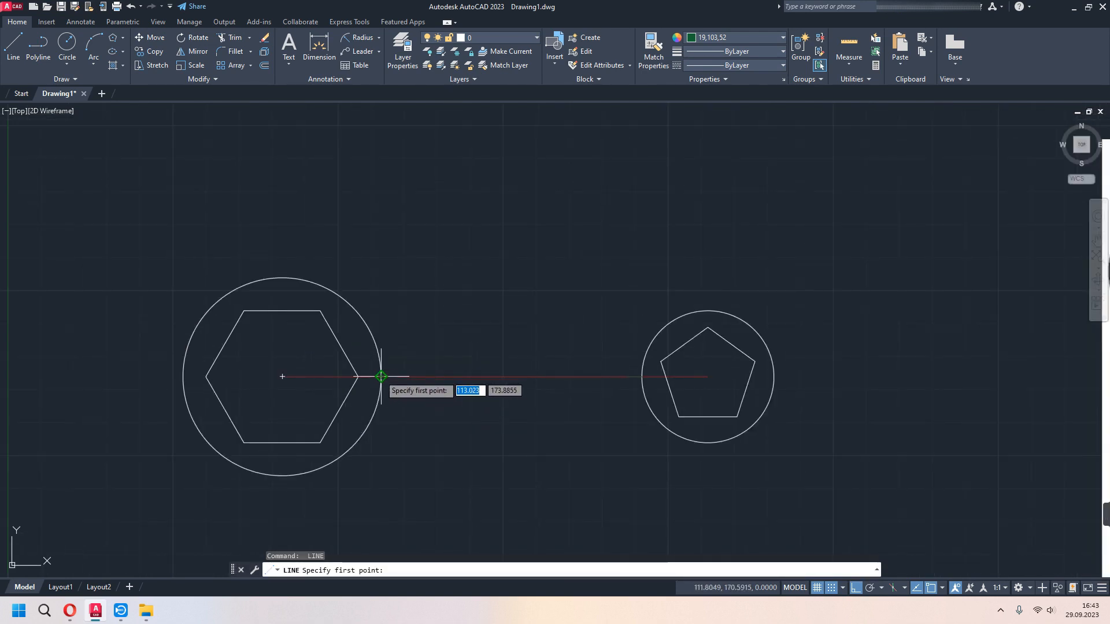
left_click(383, 377)
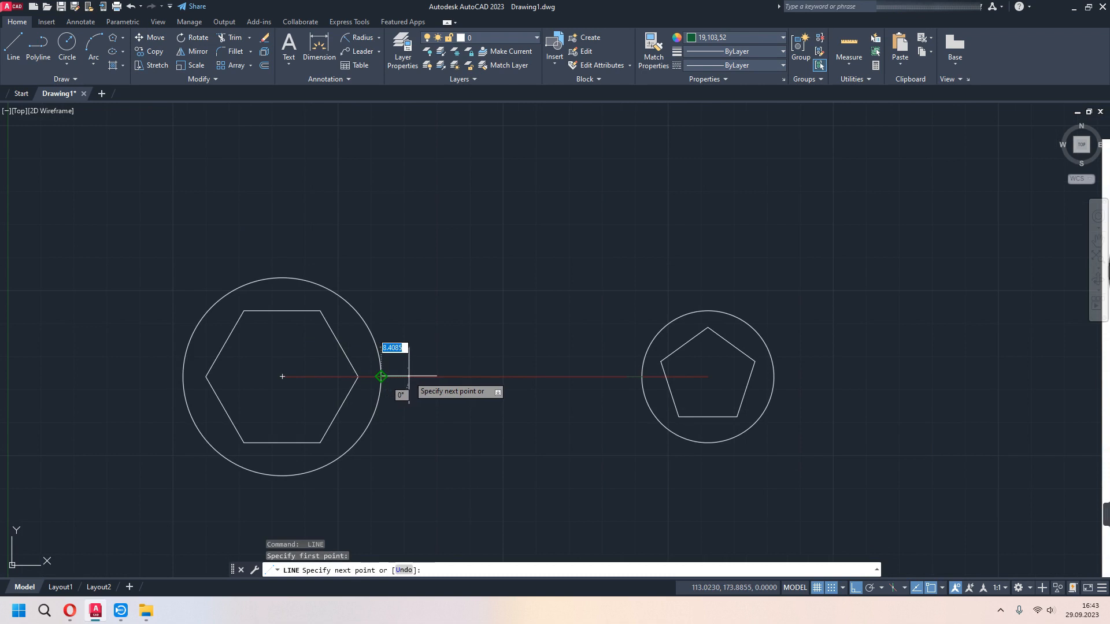
type("4.5")
key("Return")
key("Escape")
scroll(451, 388, "down", 2)
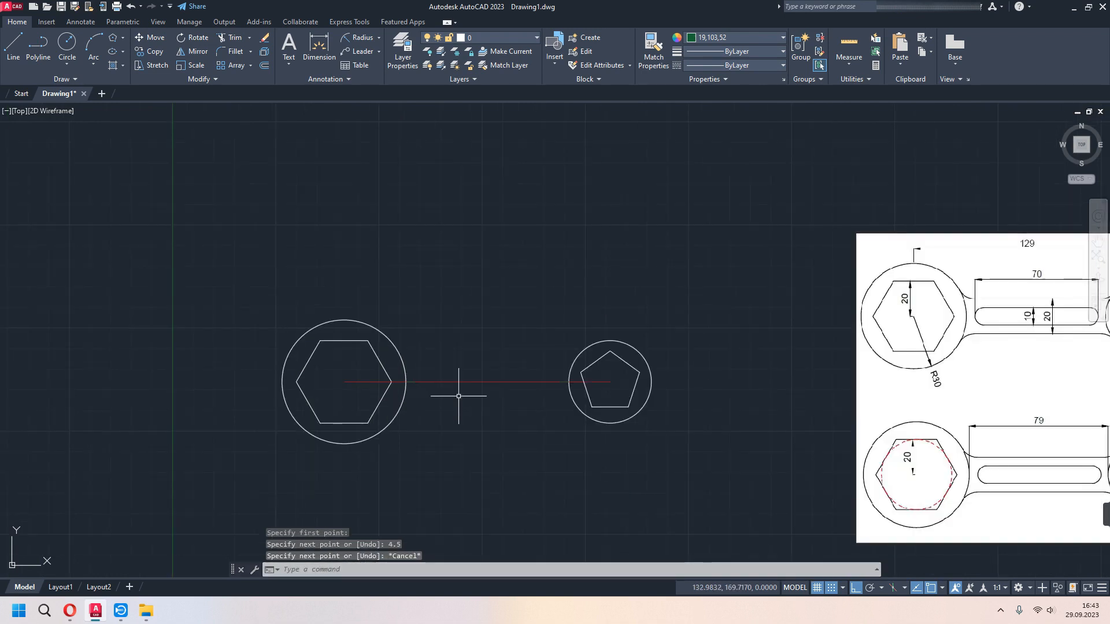
- Dimension the horizontal distance between the inner ends of the two short green lines, placing the dimension above the circles
middle_click_drag(552, 428, 512, 409)
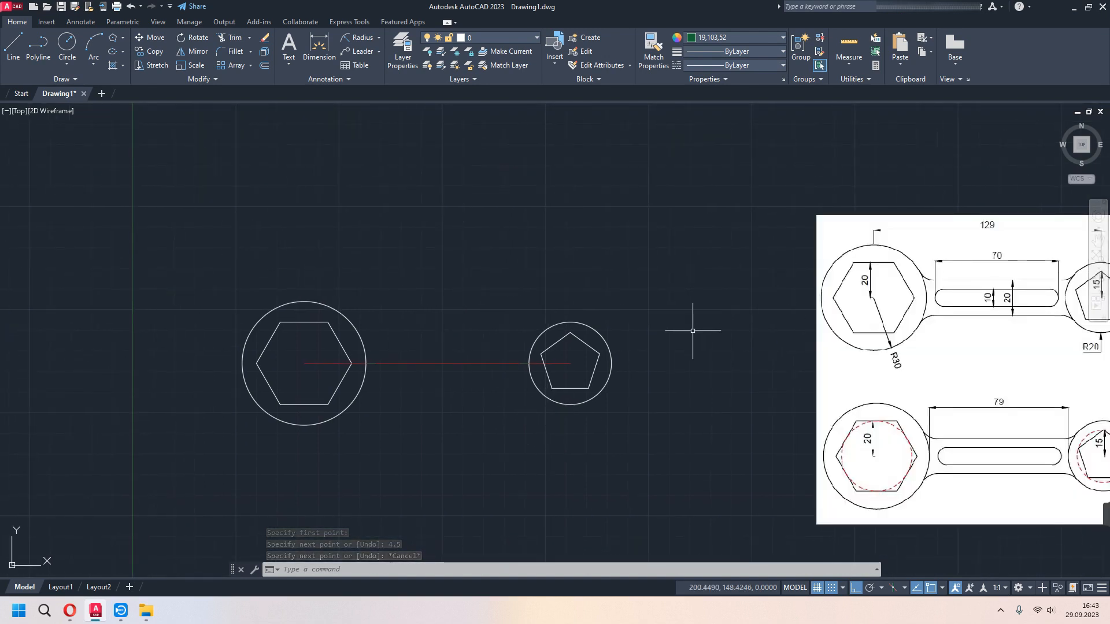
scroll(387, 325, "up", 2)
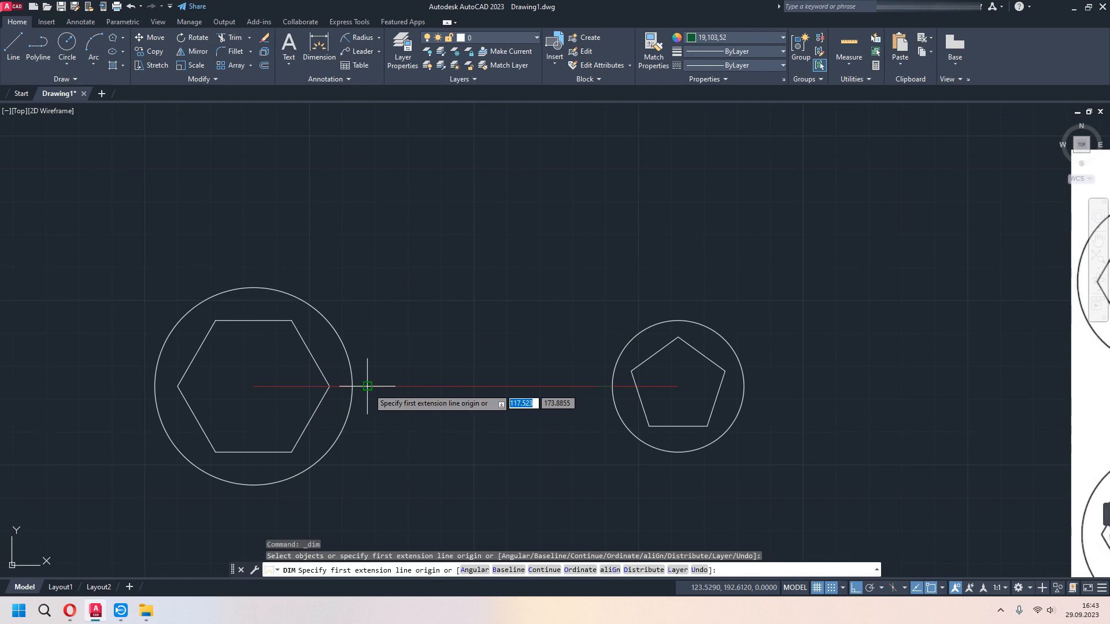
left_click(367, 386)
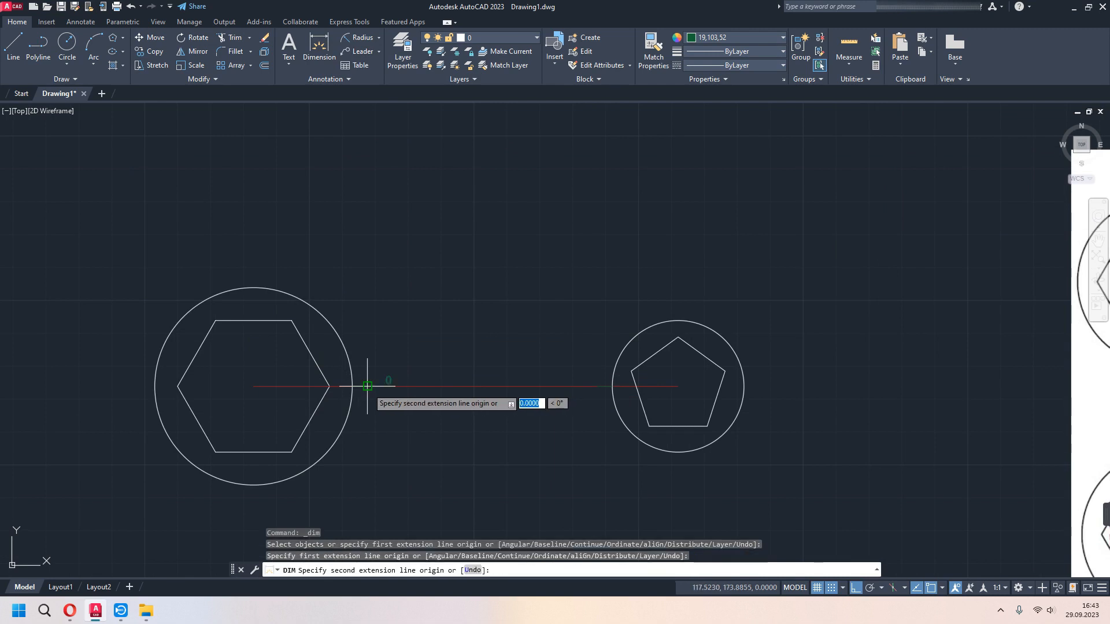
left_click(598, 386)
left_click(604, 228)
scroll(602, 379, "down", 4)
middle_click_drag(612, 398, 591, 380)
scroll(564, 352, "up", 2)
middle_click_drag(742, 431, 739, 429)
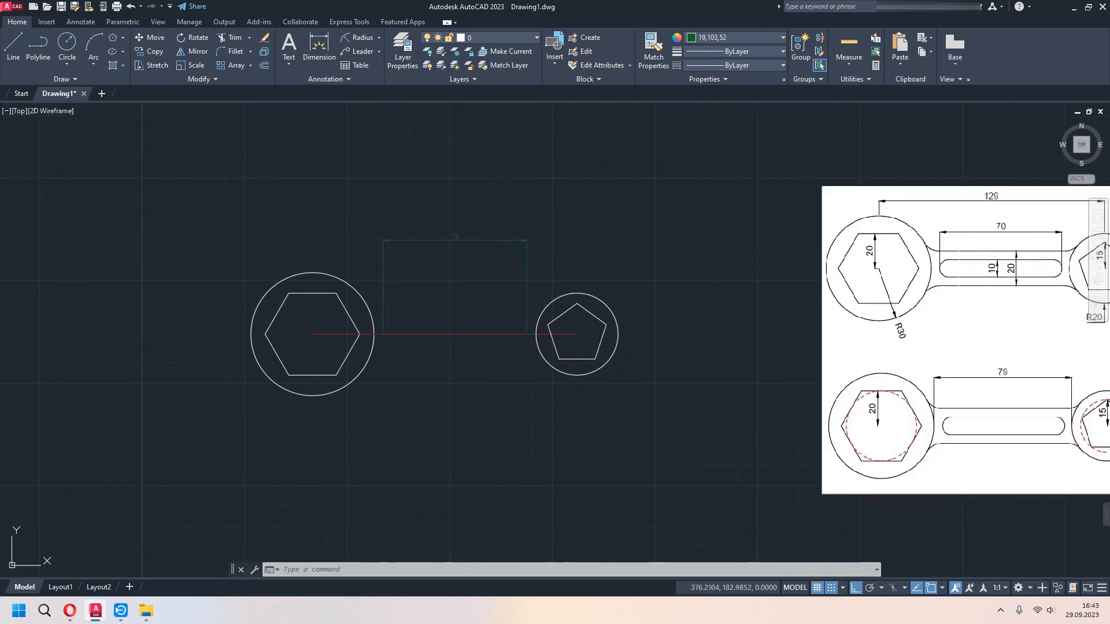
- Delete the dimension between the inner ends of the two short lines
left_click(556, 209)
left_click(368, 270)
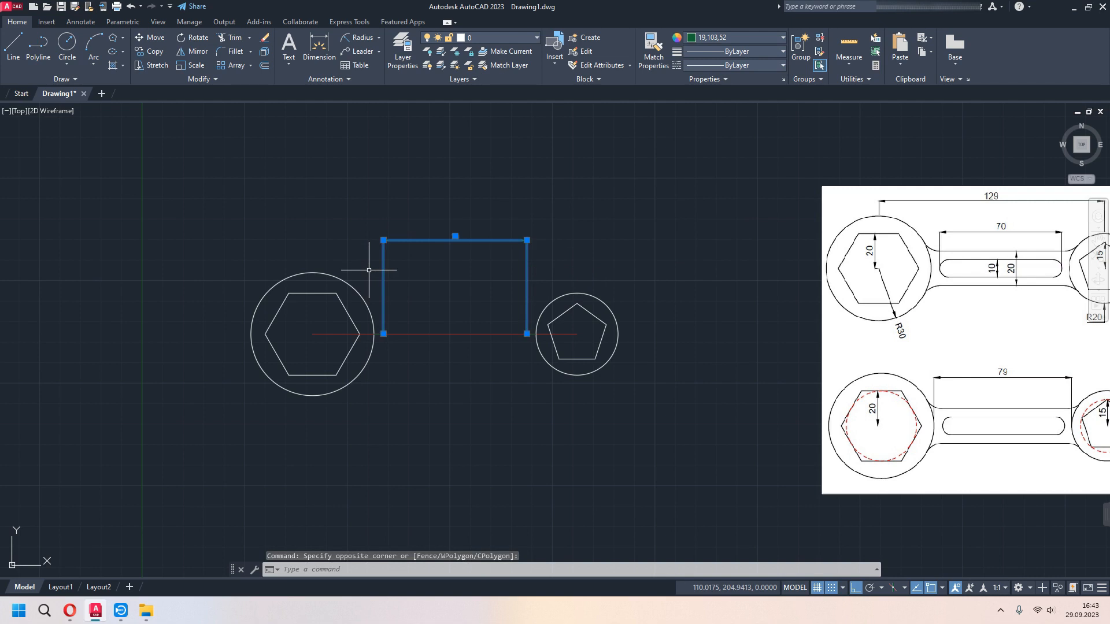
key("Delete")
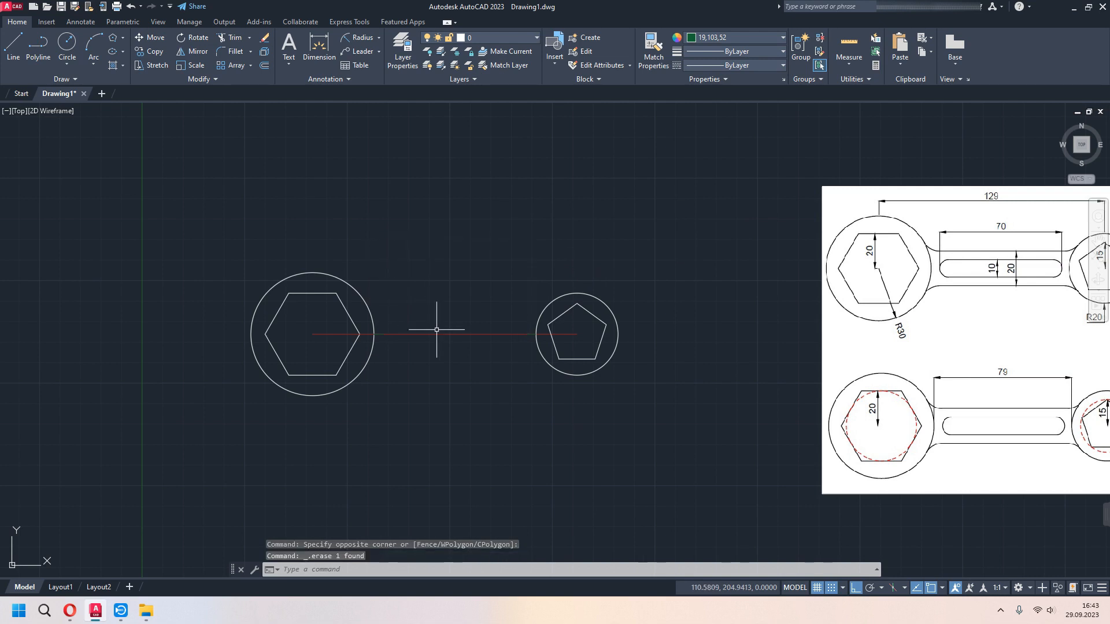
type("l")
key("Return")
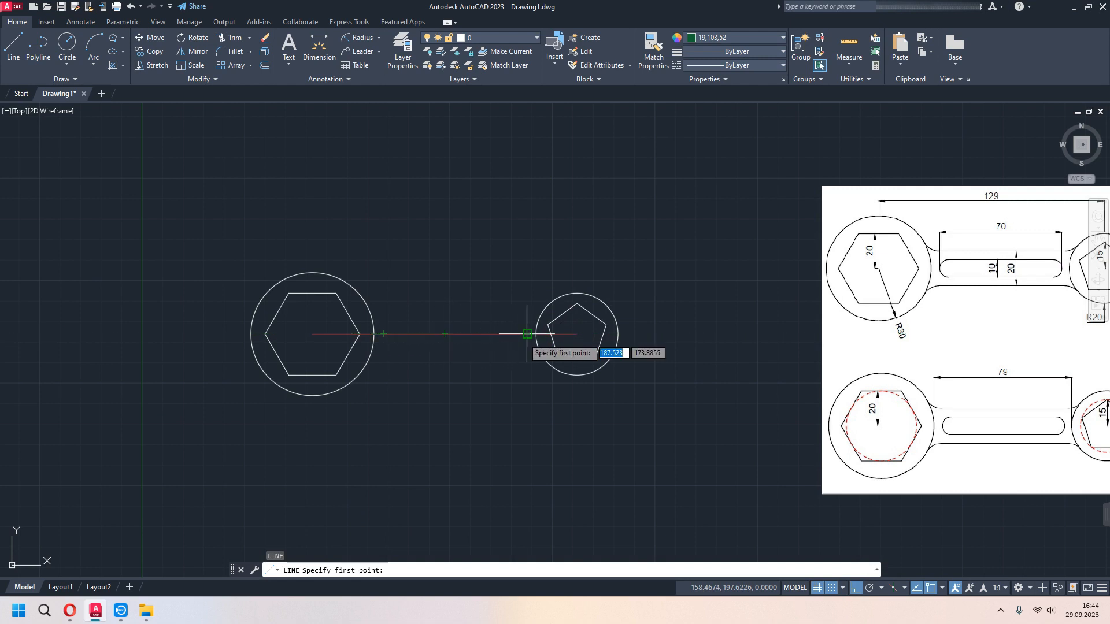
key("Escape")
- Add an orange dimension between the inner ends of the two 4.5 lines, then undo it and leave the dimension command
scroll(463, 359, "down", 1)
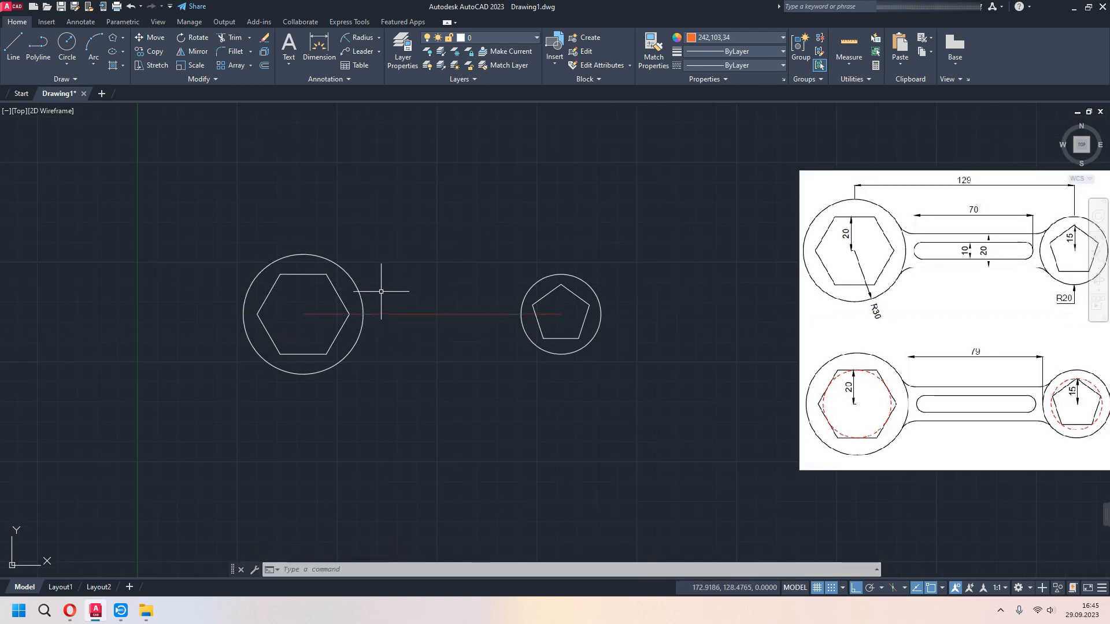
left_click(318, 59)
key("Return")
left_click(371, 314)
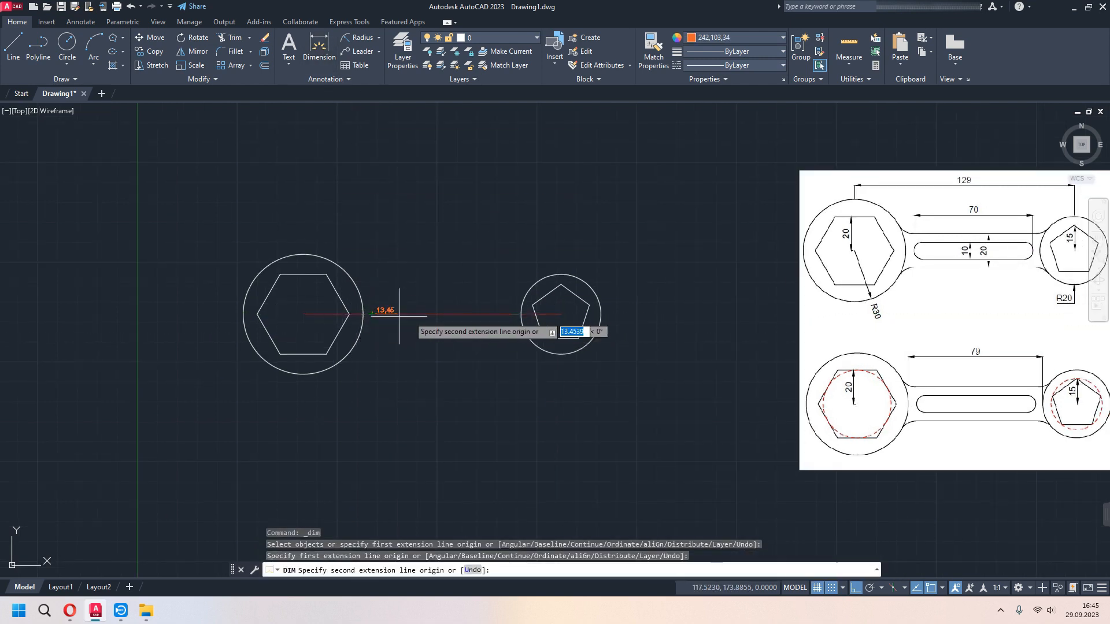
left_click(513, 314)
left_click(514, 242)
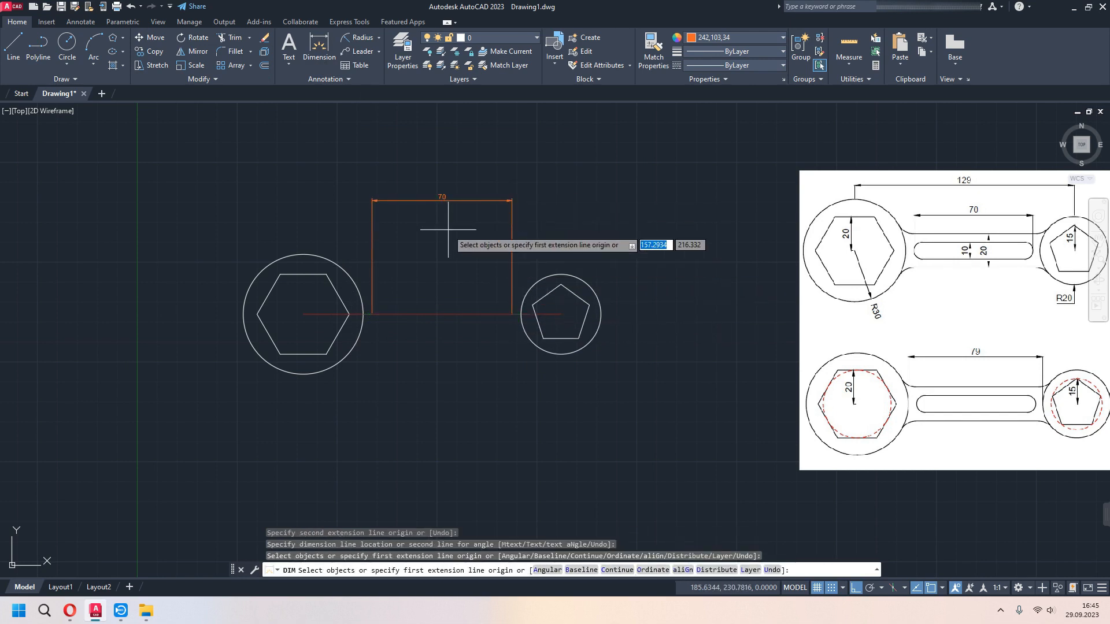
key("ctrl+z")
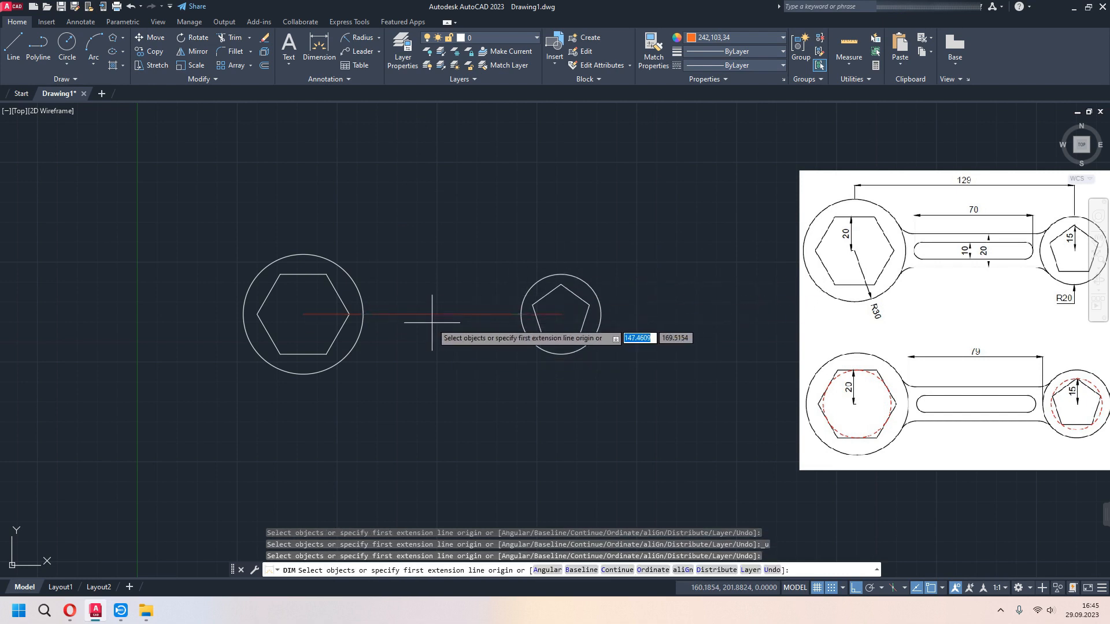
key("Escape")
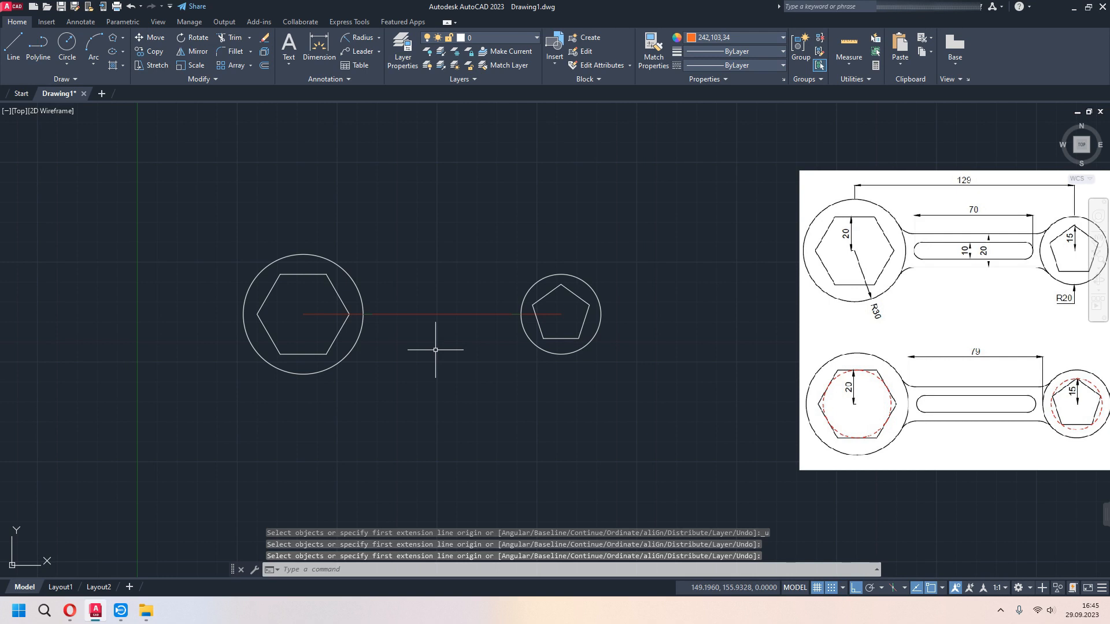
- From the inner end of the short line beside the hexagon circle, draw a line 35 toward the pentagon, continued 10 straight down
type("L")
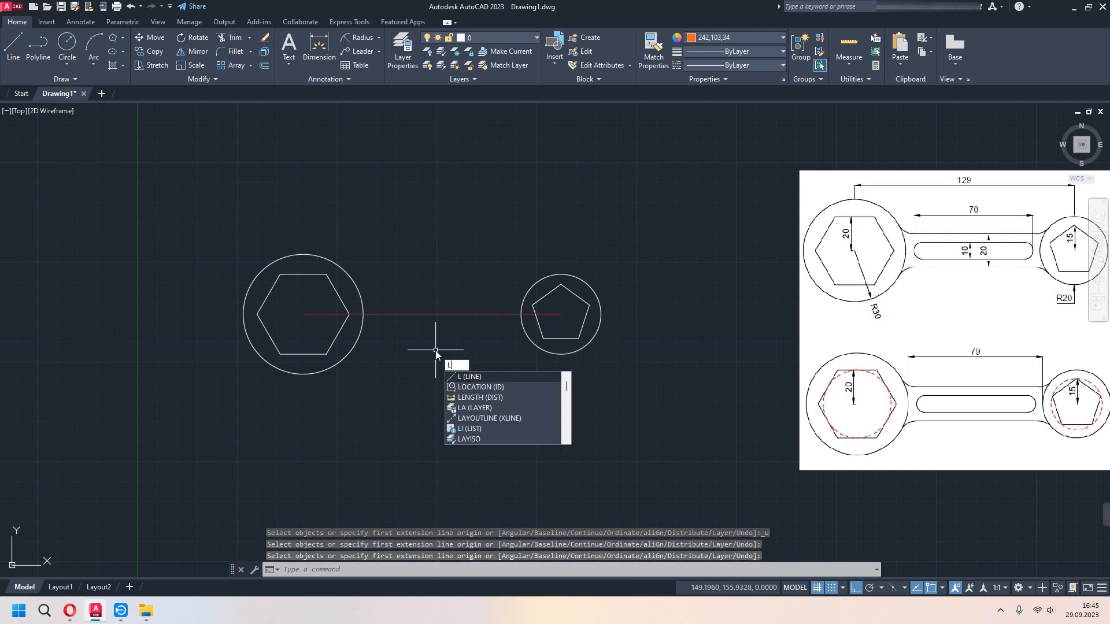
key("Return")
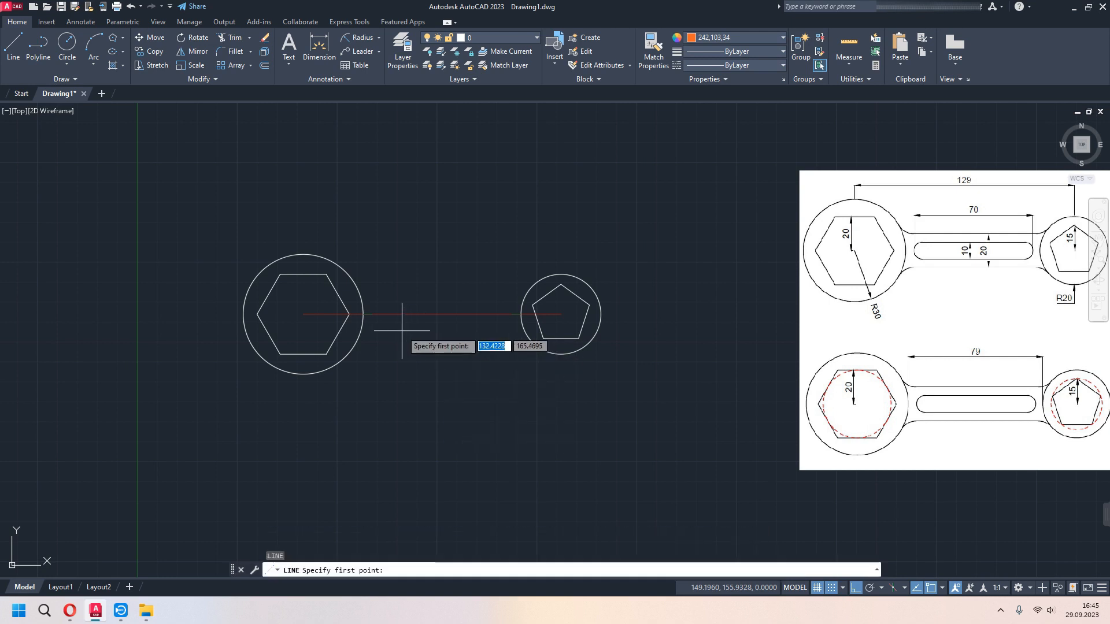
left_click(372, 314)
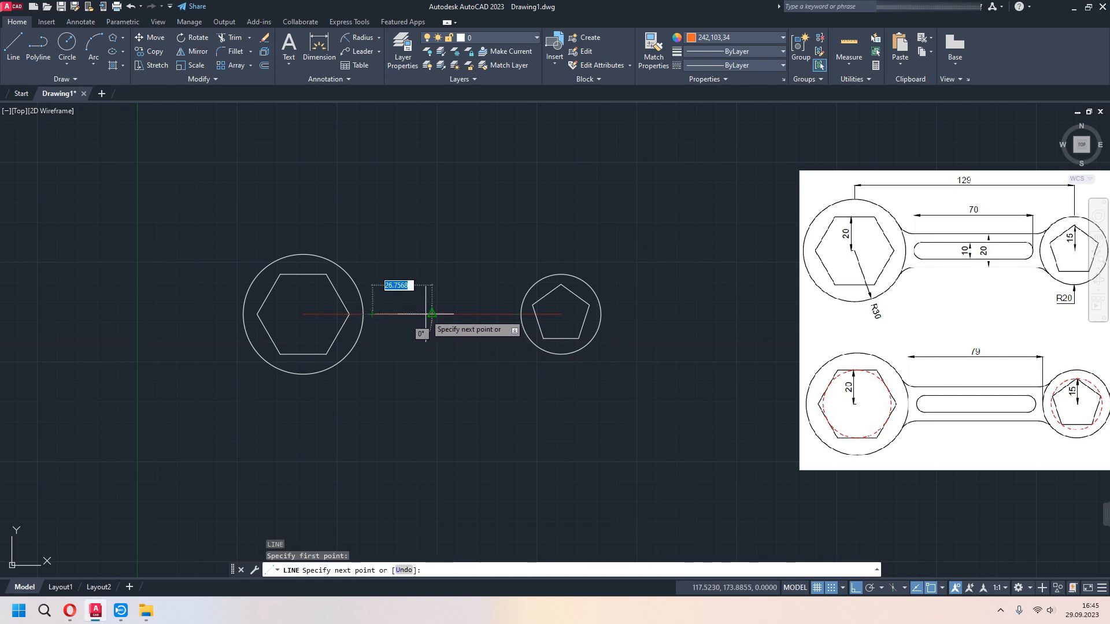
type("35")
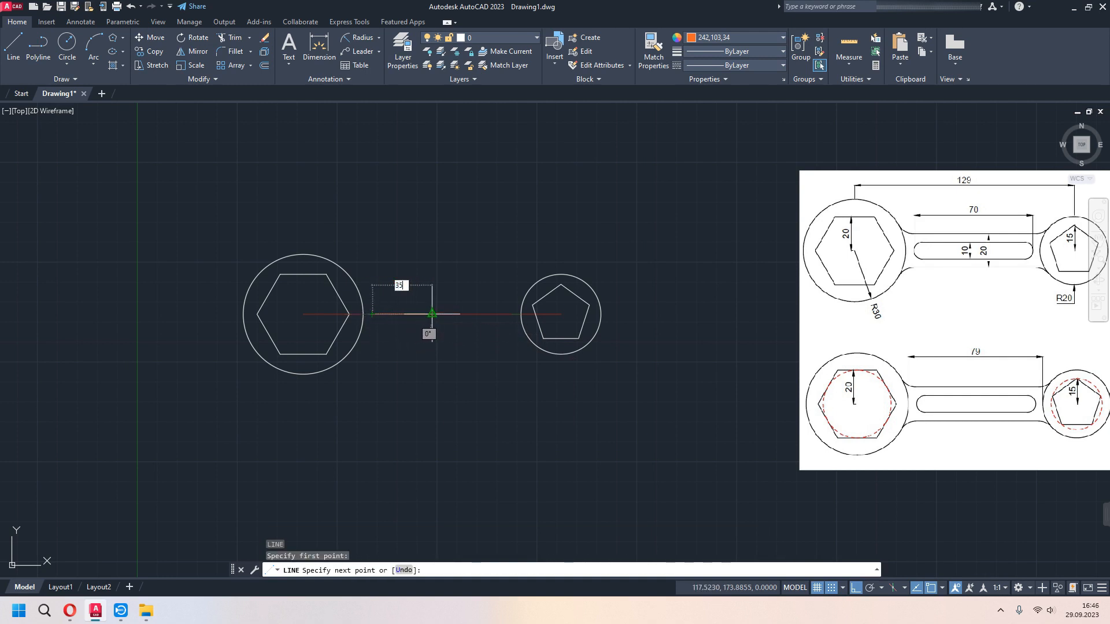
key("Return")
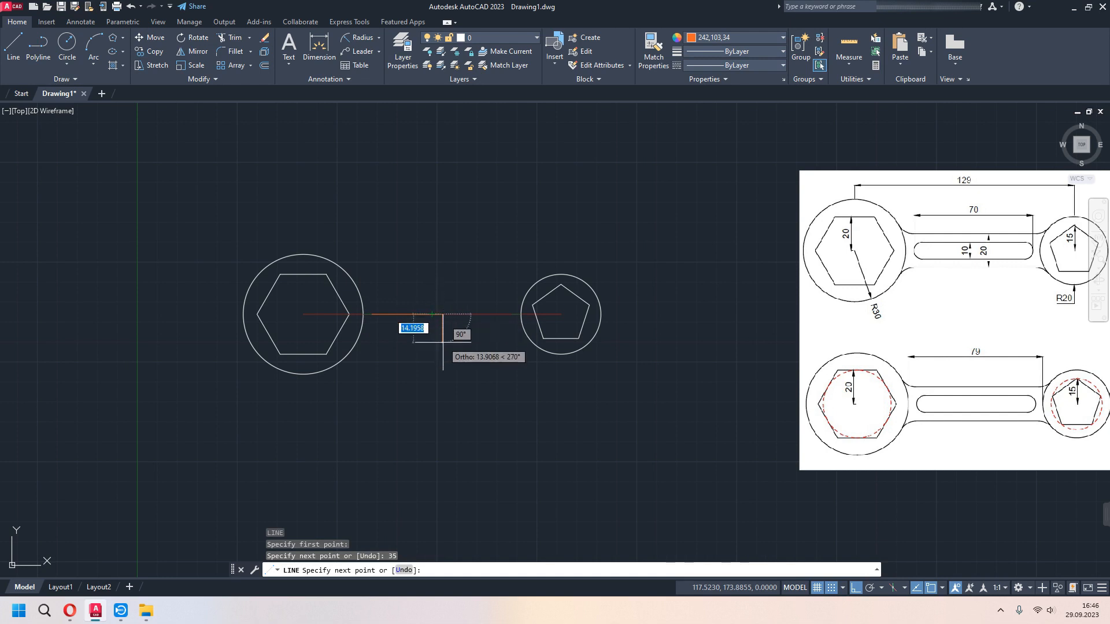
type("1")
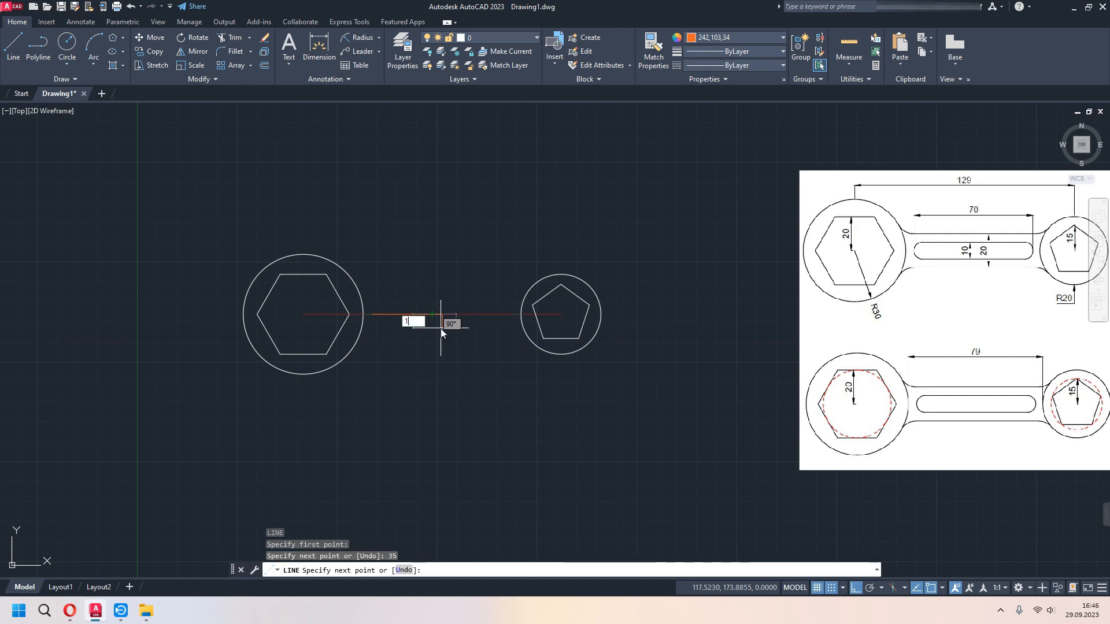
type("0")
key("Return")
key("Escape")
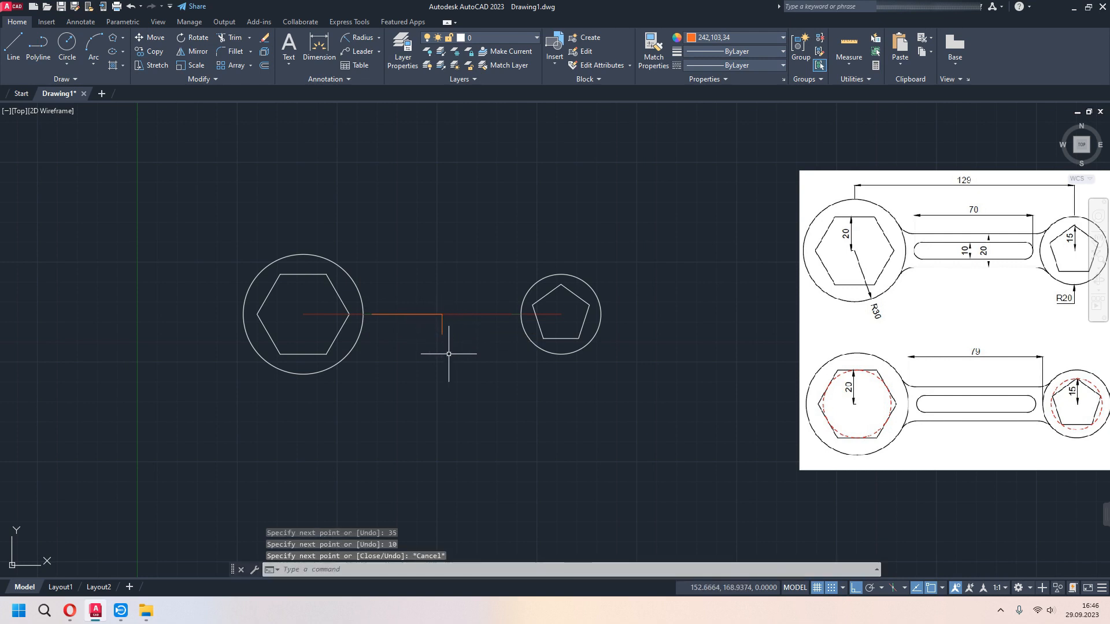
- Draw a vertical line 10 long upward from the corner where the 35 line meets the downward line
type("l")
key("Return")
left_click(442, 314)
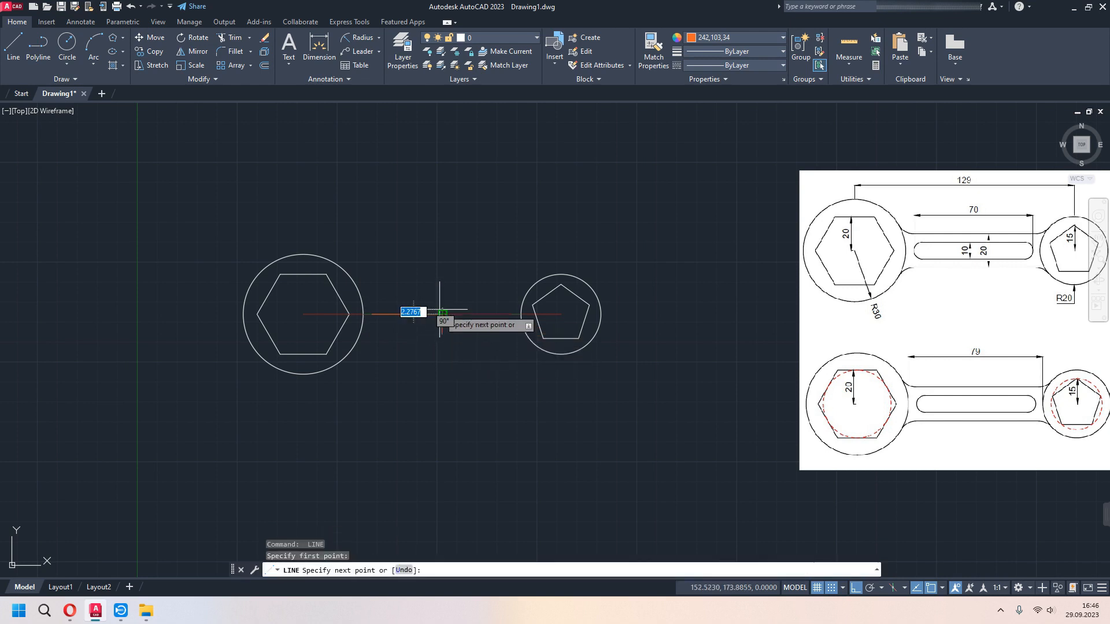
type("10")
key("Return")
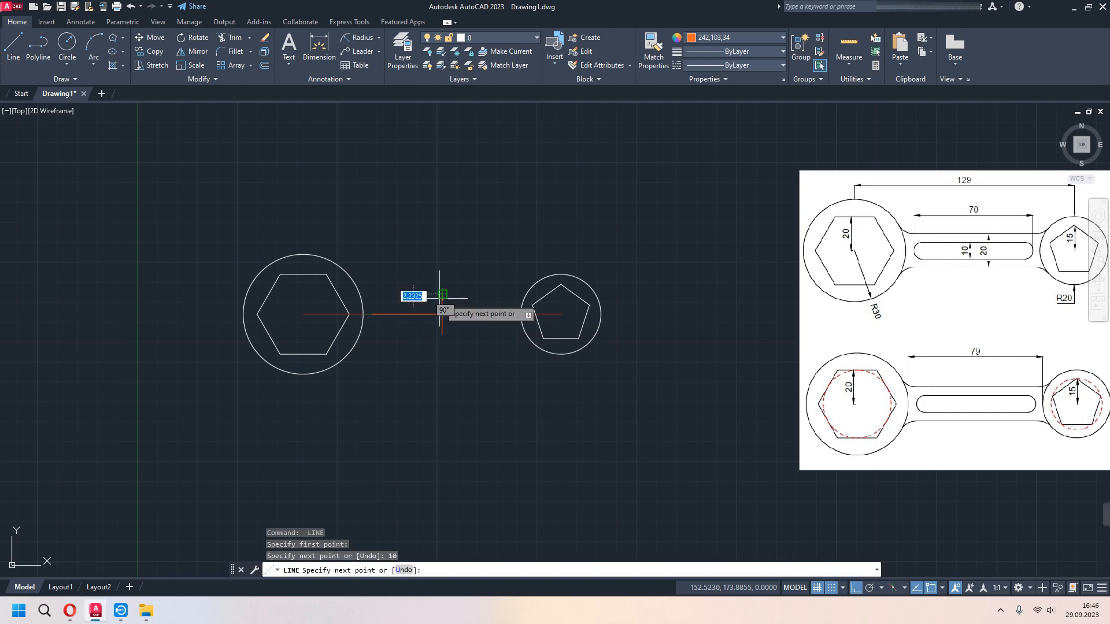
key("Escape")
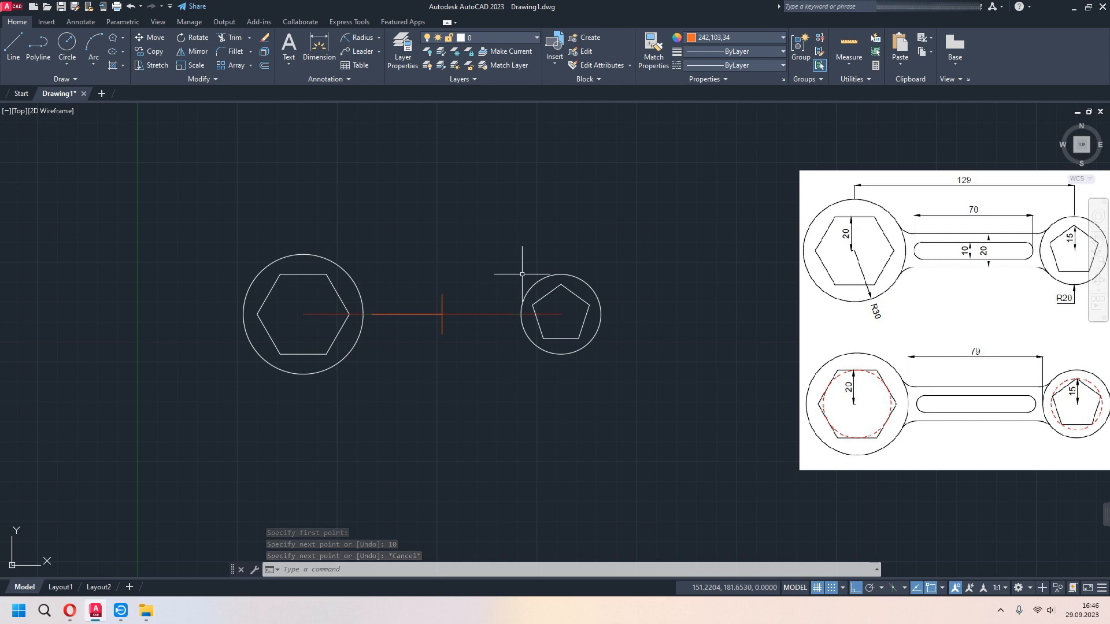
- Set the line colour to ByLayer and draw a 35-long horizontal line from the vertical helper's upper end toward the hexagon circle
left_click(716, 38)
left_click(712, 51)
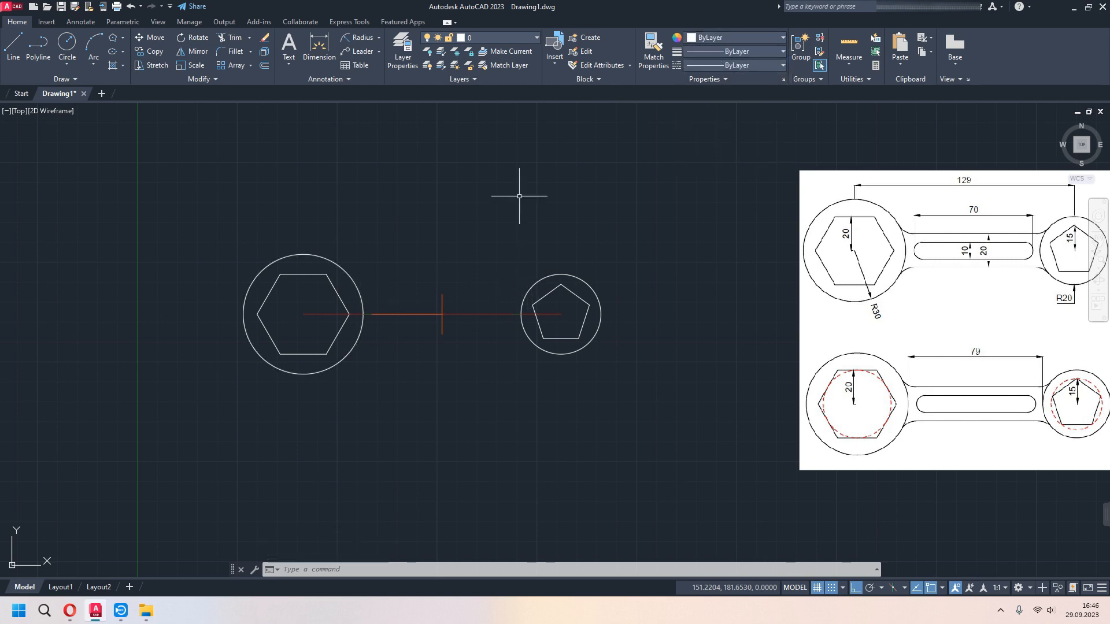
type("l")
key("Return")
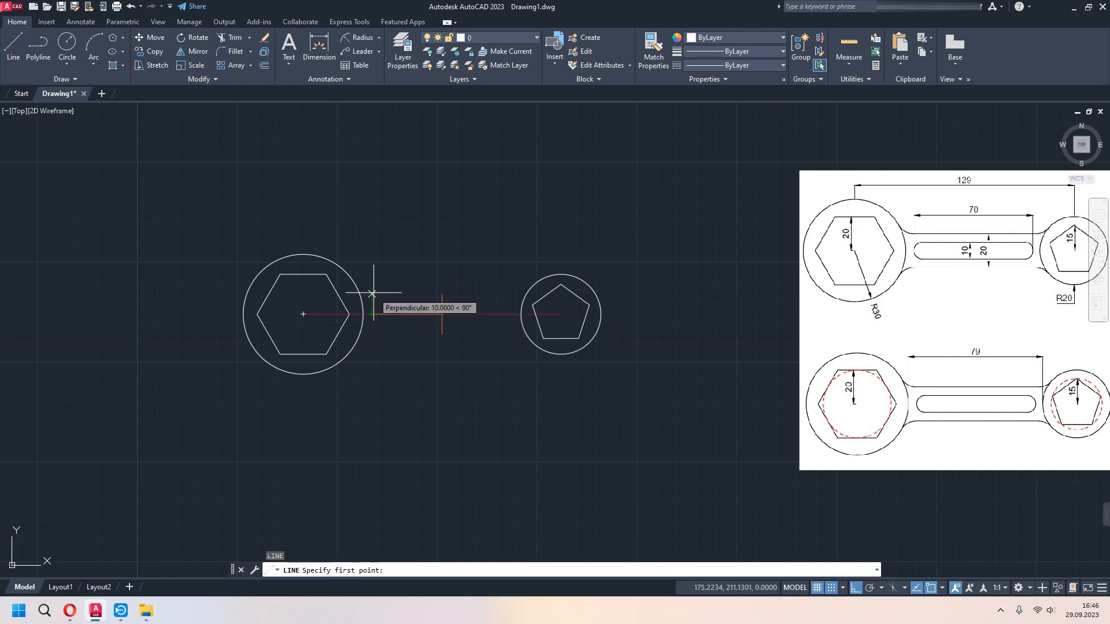
left_click(442, 293)
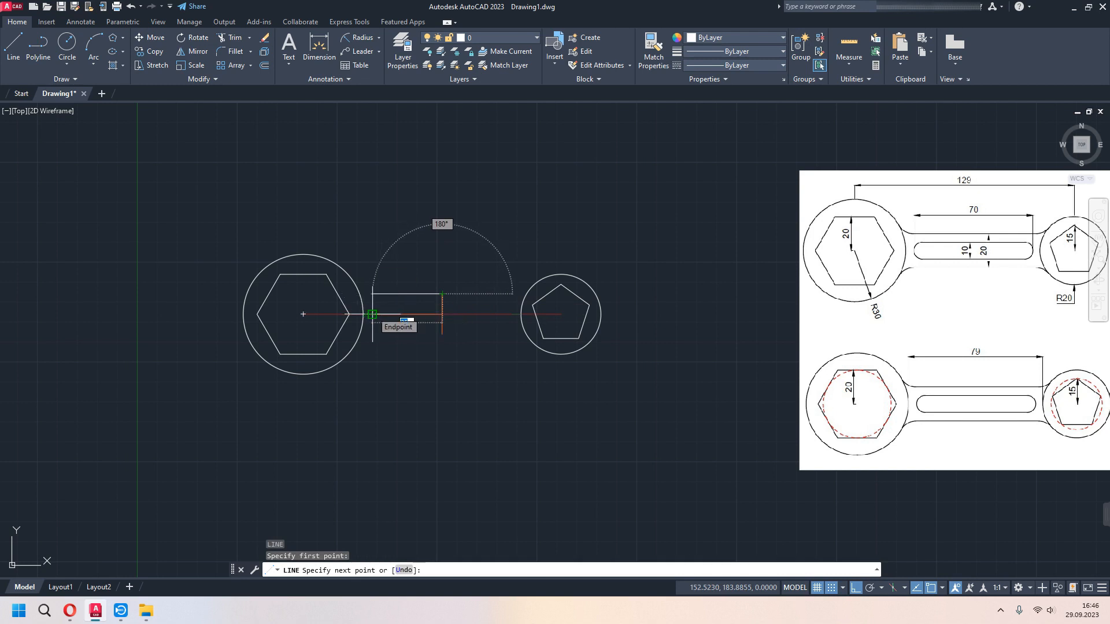
scroll(370, 314, "up", 4)
type("35")
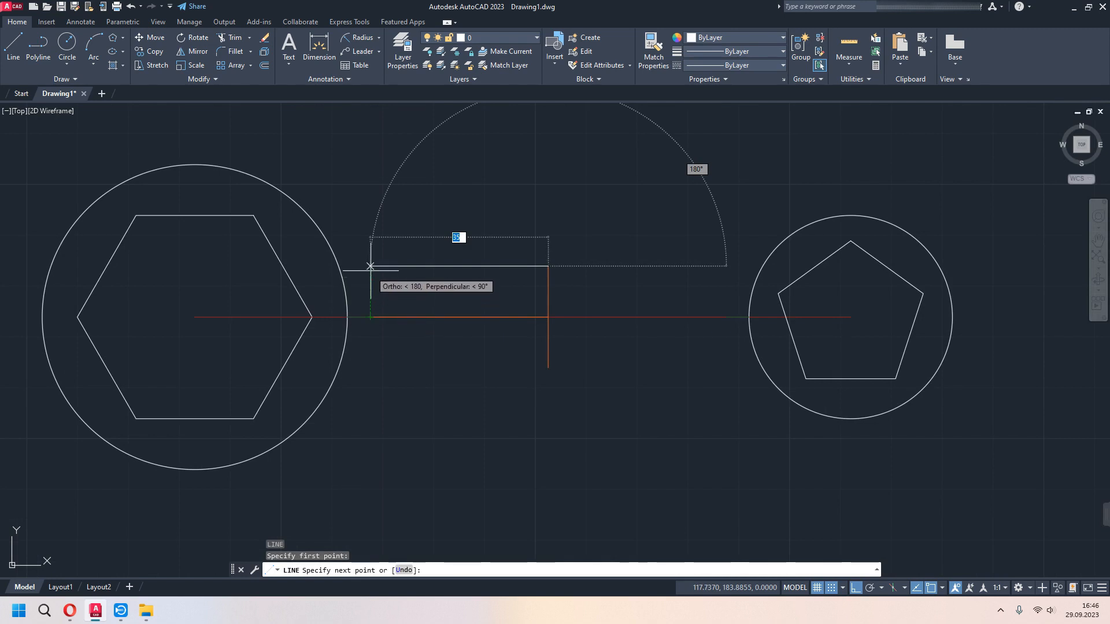
key("Return")
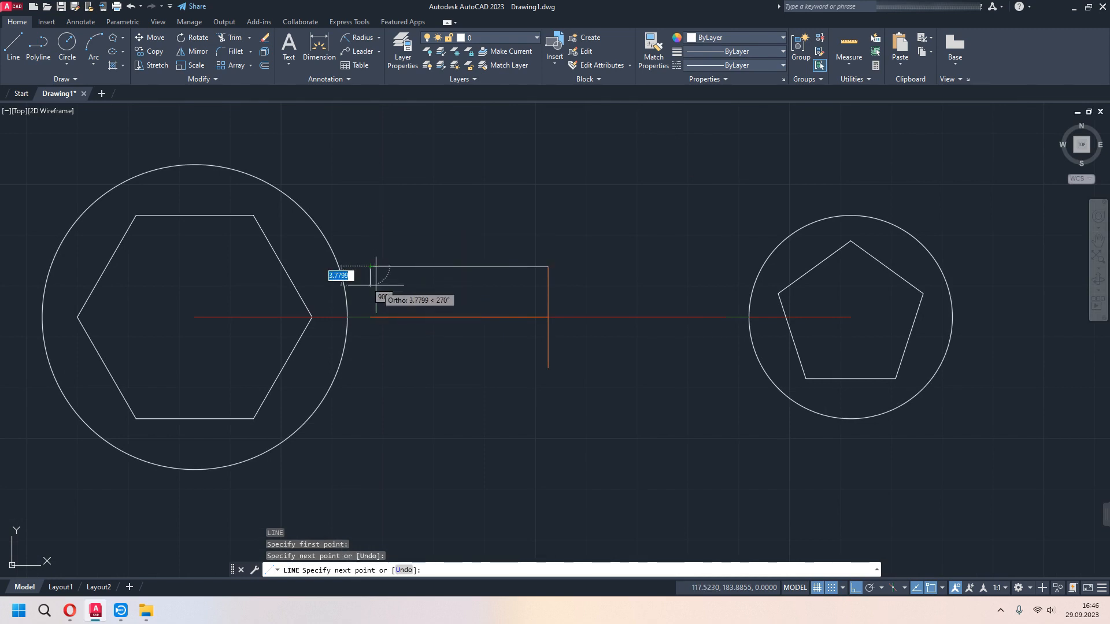
key("Escape")
- Draw a 35-long horizontal line from the vertical helper's upper end toward the pentagon circle
scroll(499, 346, "up", 2)
middle_click_drag(594, 384, 502, 384)
scroll(477, 364, "down", 2)
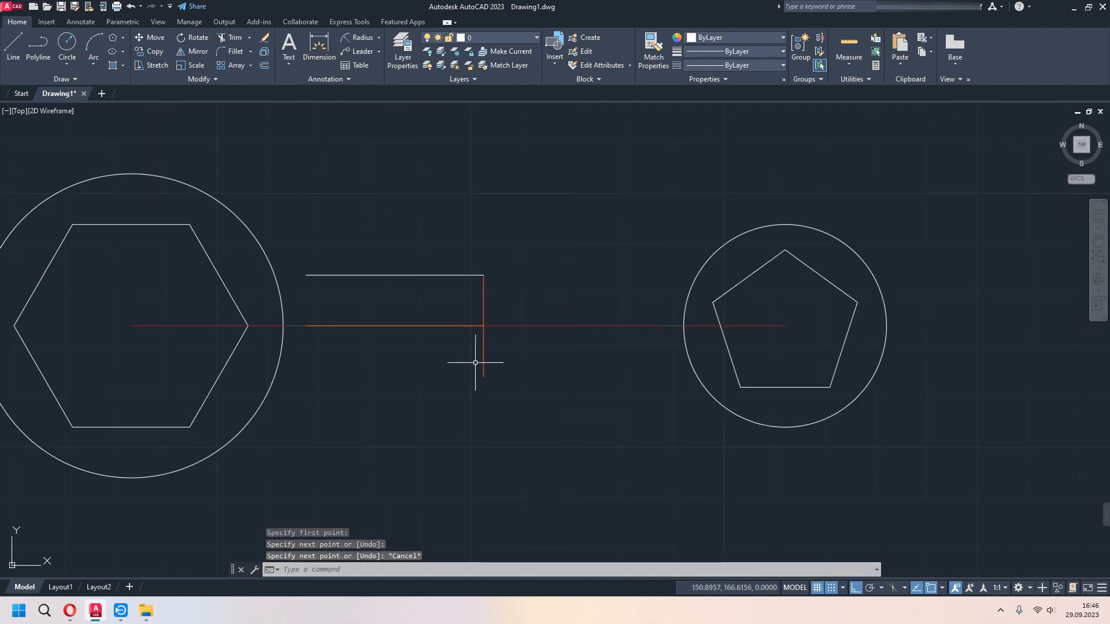
key("Return")
left_click(483, 275)
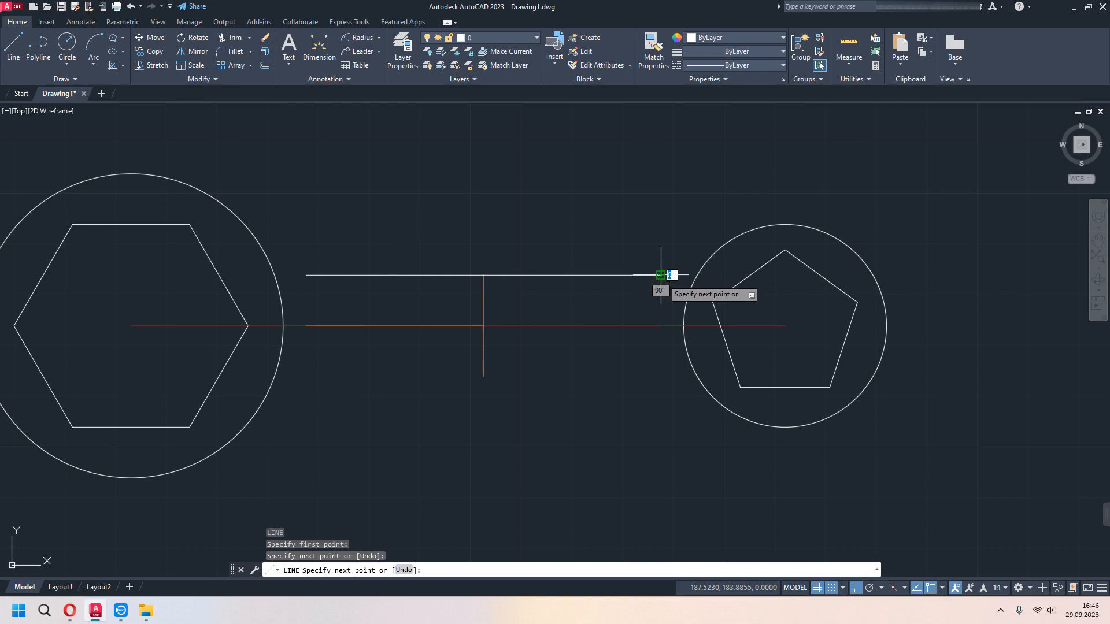
key("Escape")
- Copy the two upper handle lines from the vertical helper's upper end down to its lower end
scroll(572, 331, "down", 2)
scroll(572, 330, "down", 2)
middle_click_drag(596, 353, 531, 341)
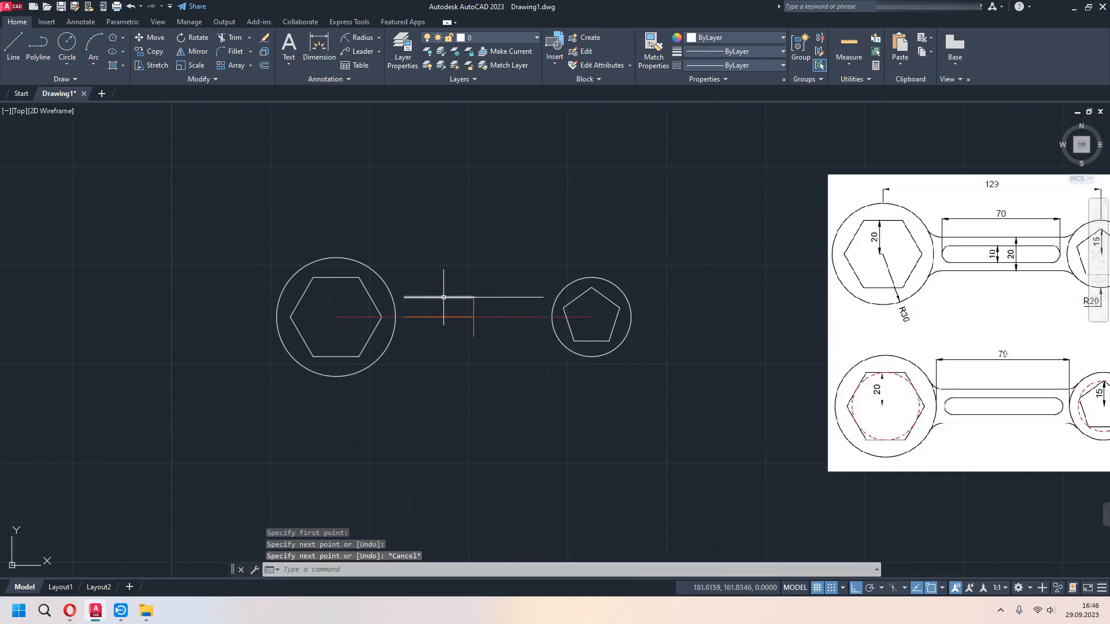
left_click(444, 298)
scroll(504, 322, "up", 2)
type("co")
key("Return")
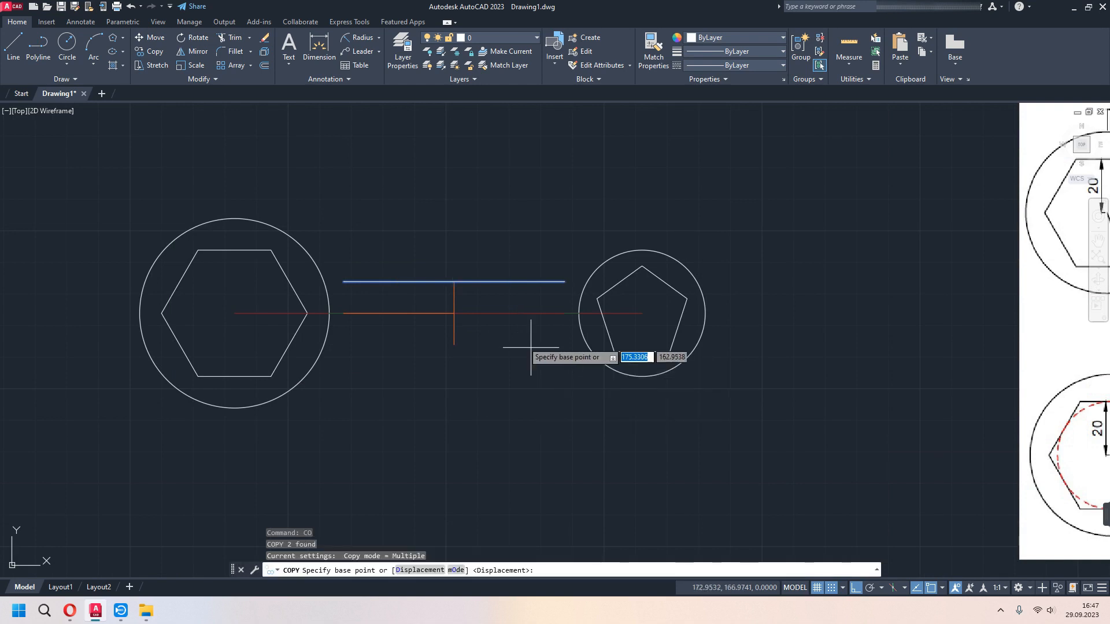
left_click(454, 281)
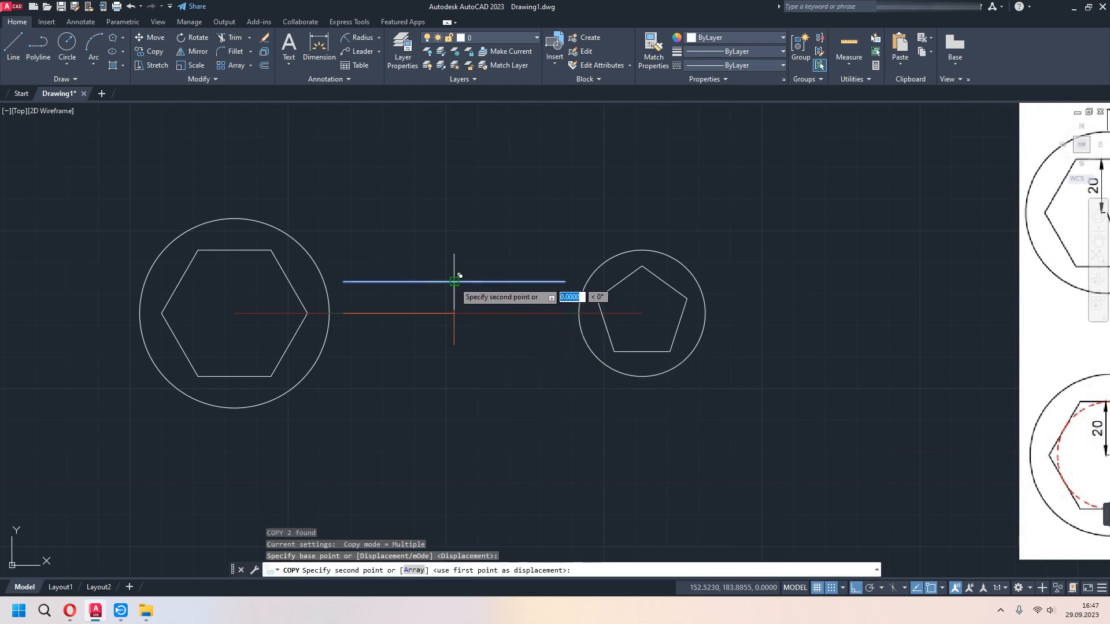
left_click(461, 339)
key("Escape")
- From the centre of the vertical helper, draw a line 5 straight up, continued 35 horizontally toward the hexagon circle
scroll(472, 357, "down", 1)
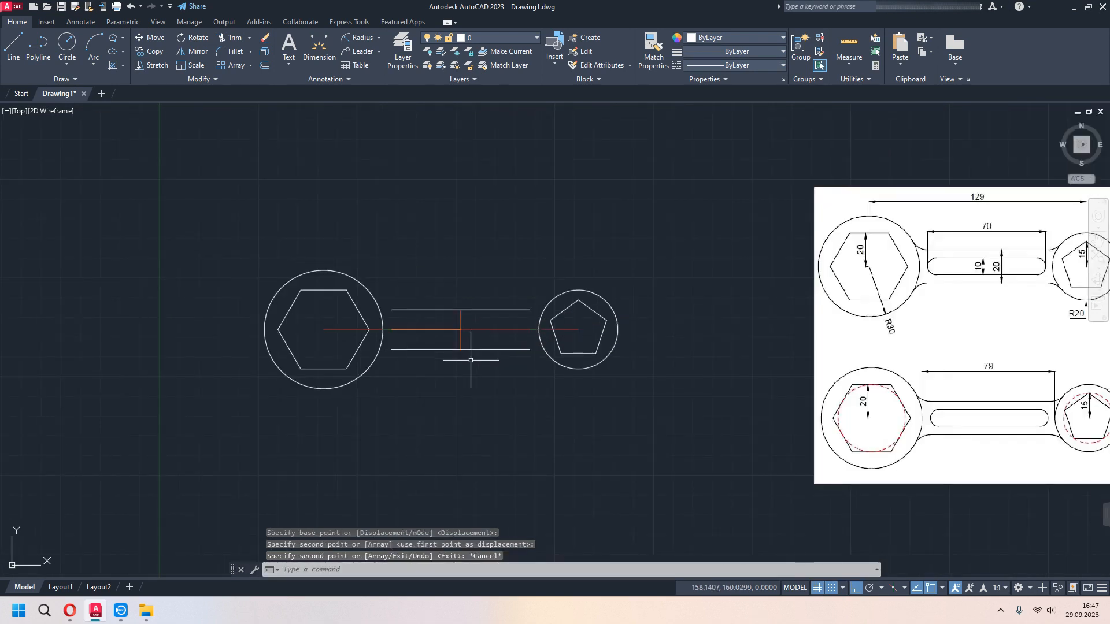
middle_click_drag(471, 360, 434, 355)
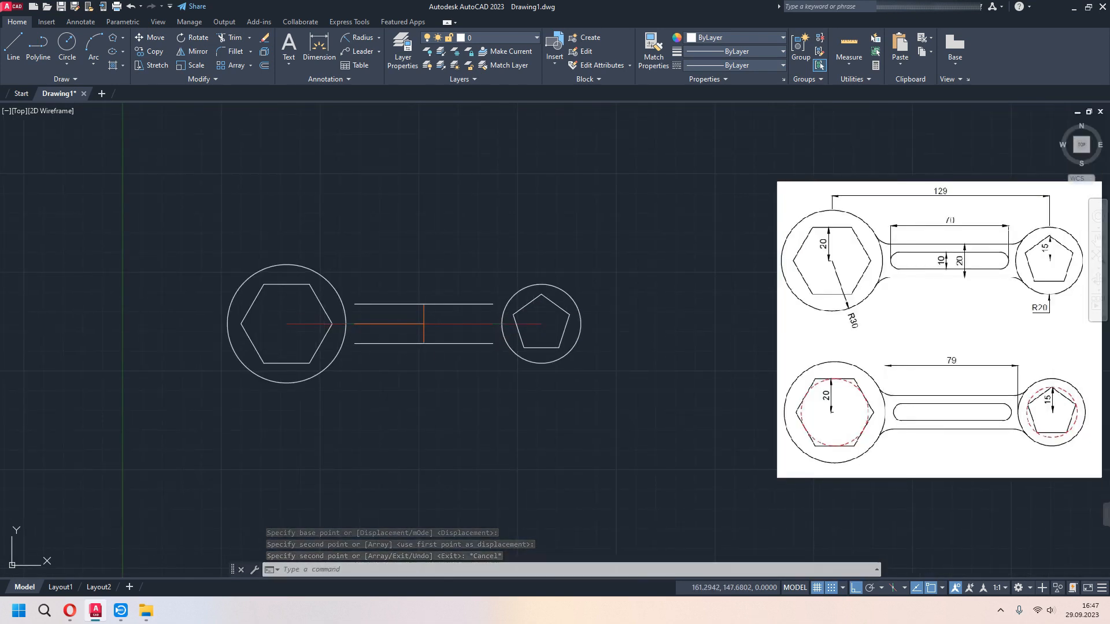
scroll(480, 337, "up", 2)
mouse_move(409, 335)
middle_mouse_down()
mouse_move(510, 362)
mouse_move(467, 330)
middle_mouse_up()
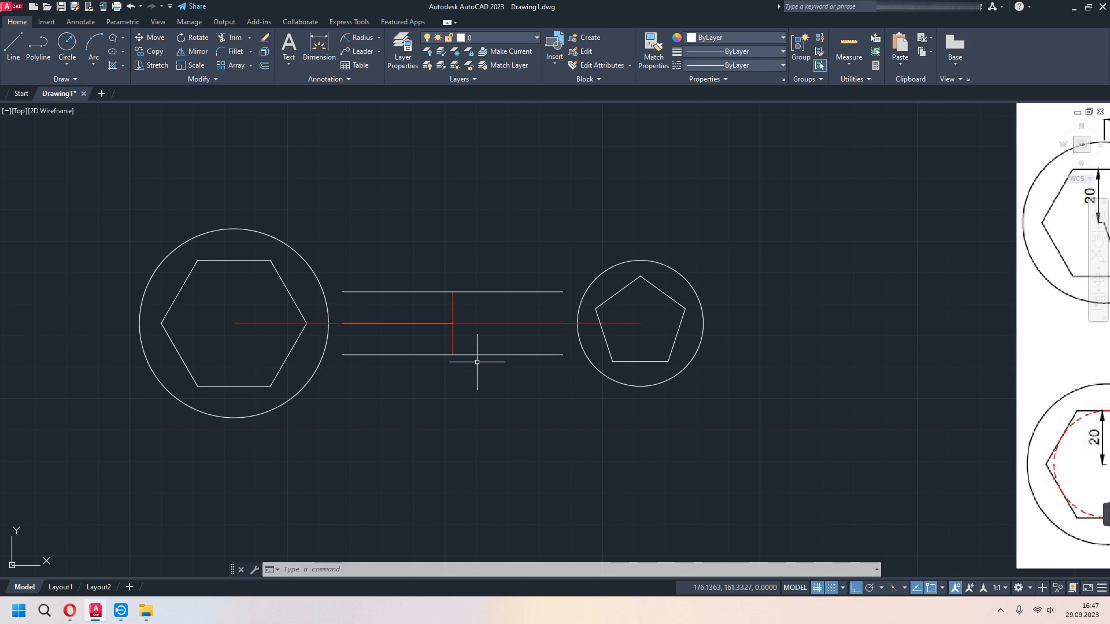
type("l")
key("Return")
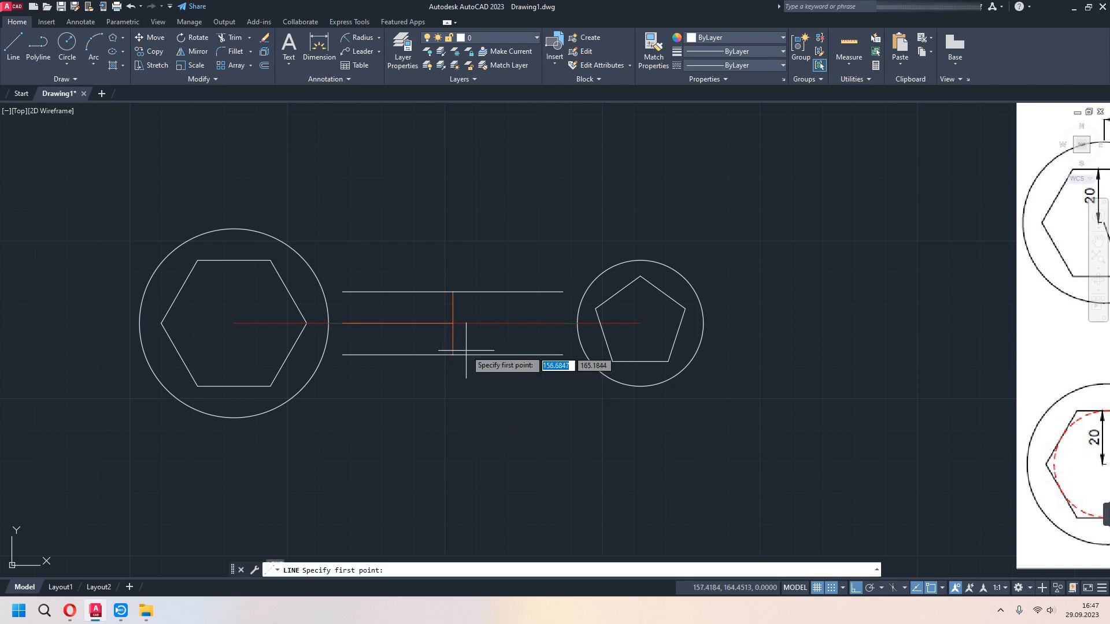
left_click(452, 323)
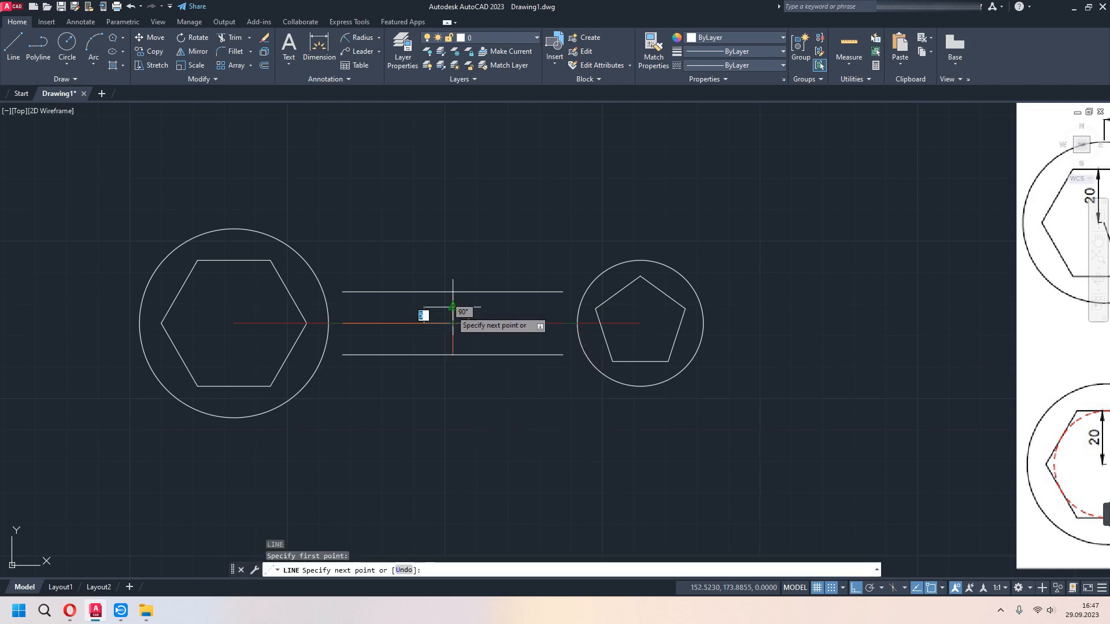
type("5")
key("Return")
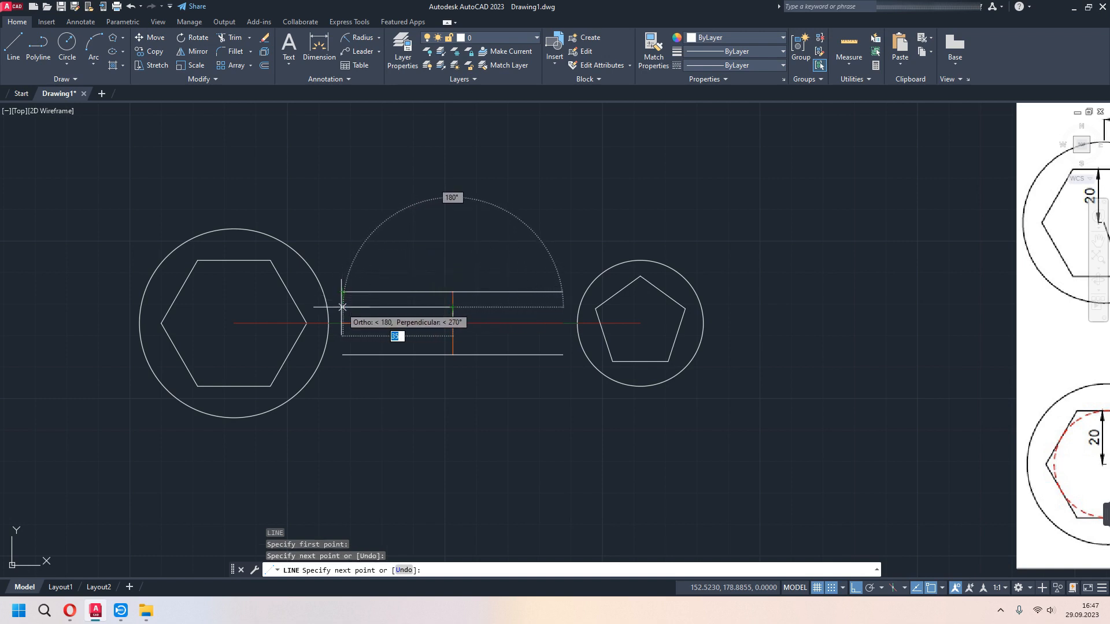
left_click(342, 307)
key("Escape")
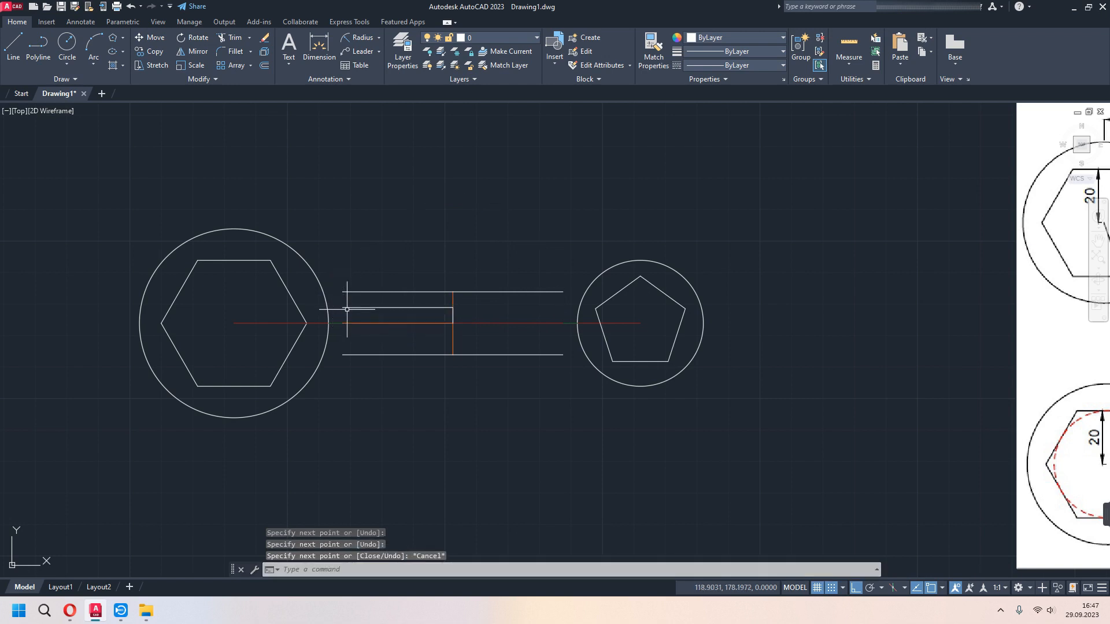
- Draw a 35-long horizontal line from the top of the 5 line toward the pentagon, ending level with the handle line's end
right_click(436, 314)
left_click(462, 333)
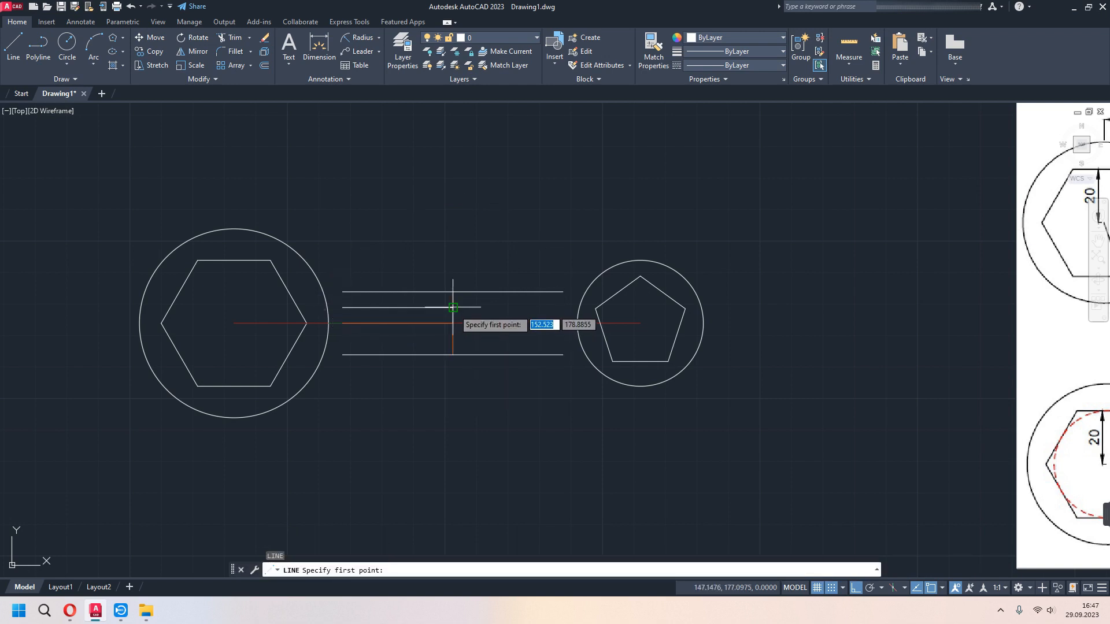
left_click(452, 307)
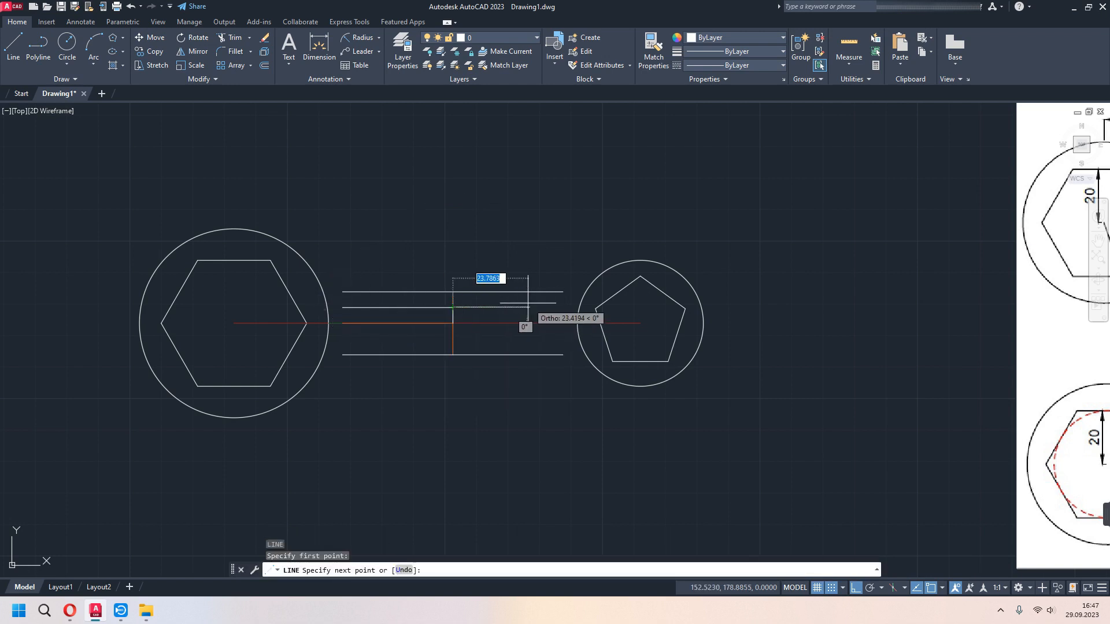
left_click(563, 307)
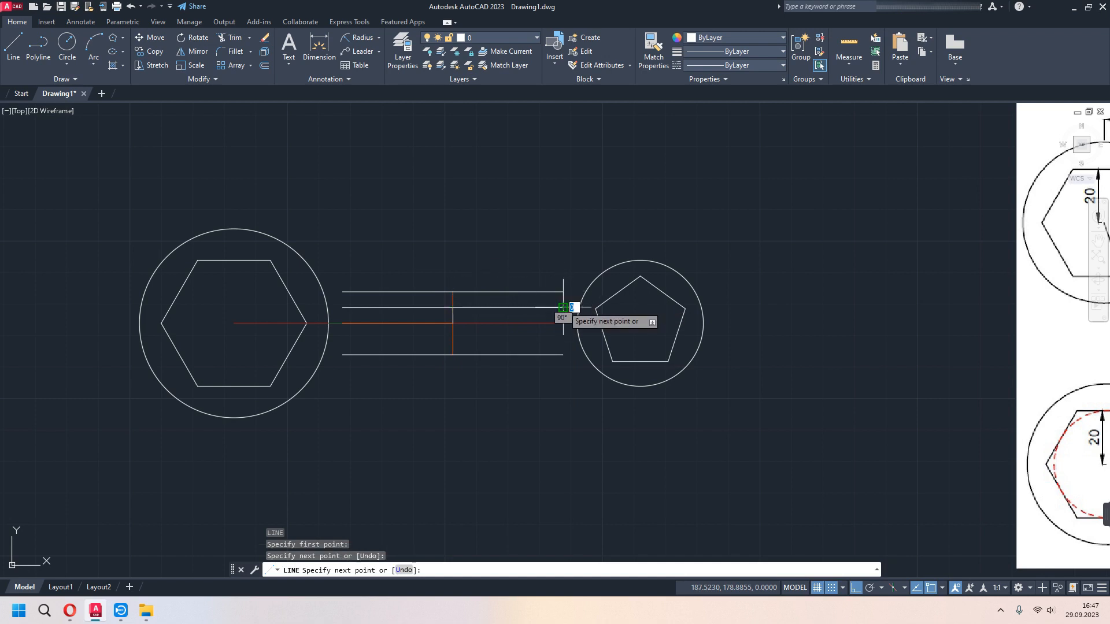
key("Escape")
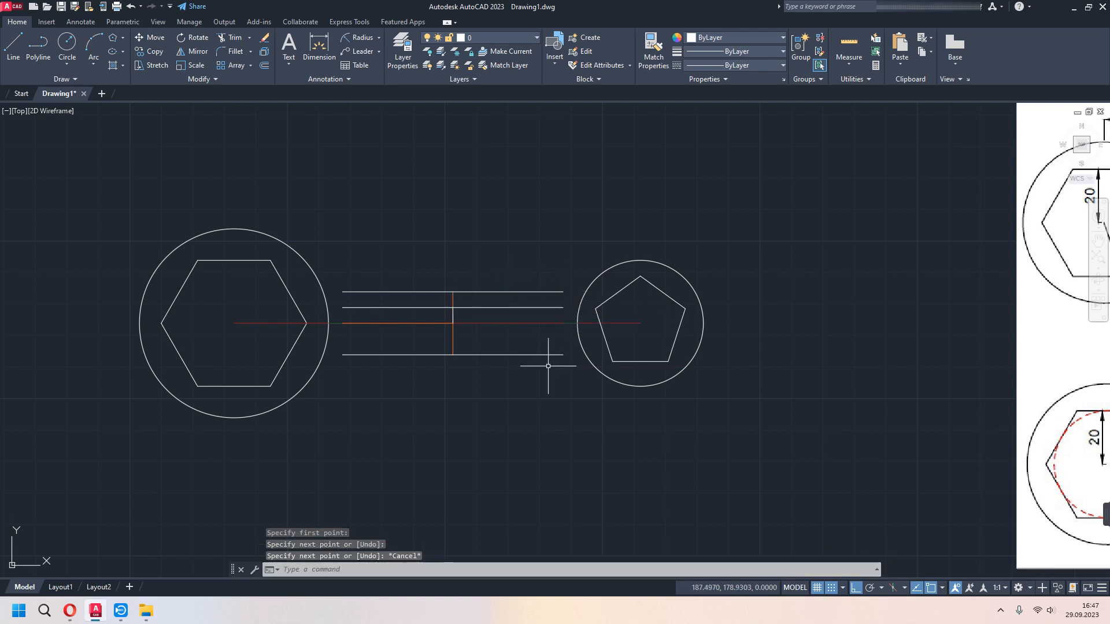
- Copy the two upper slot lines 10 straight down to form the slot's lower edge
left_click(475, 307)
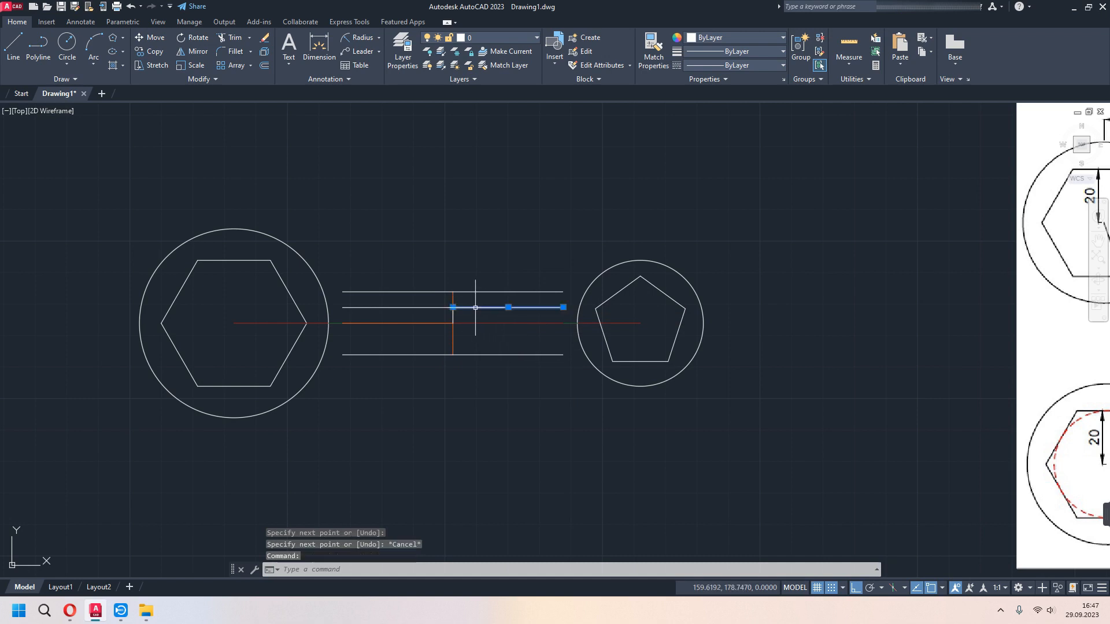
left_click(423, 308)
type("co")
key("Return")
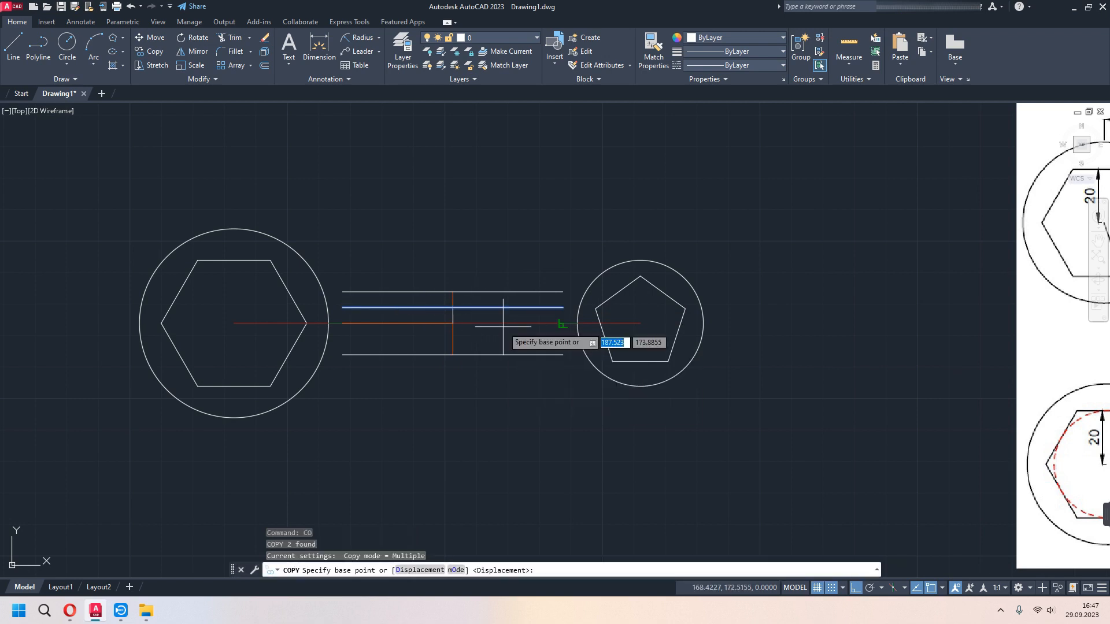
left_click(452, 307)
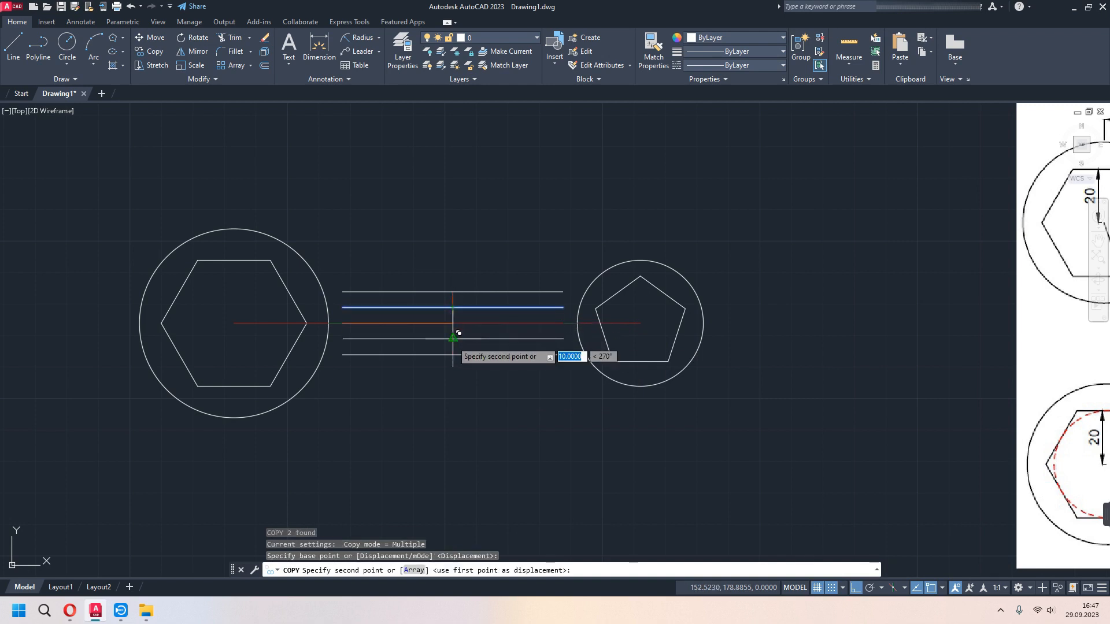
left_click(452, 338)
key("Escape")
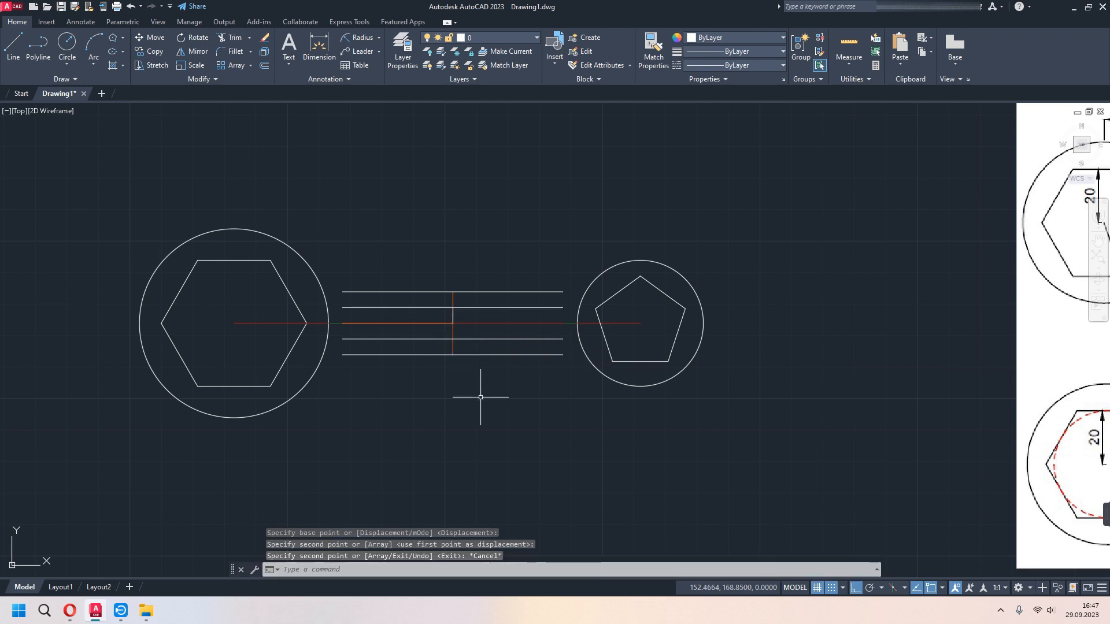
- Draw a circle of radius 5 centred on the centreline between the slot lines' ends beside the pentagon circle
scroll(480, 397, "down", 2)
middle_click_drag(521, 415, 486, 407)
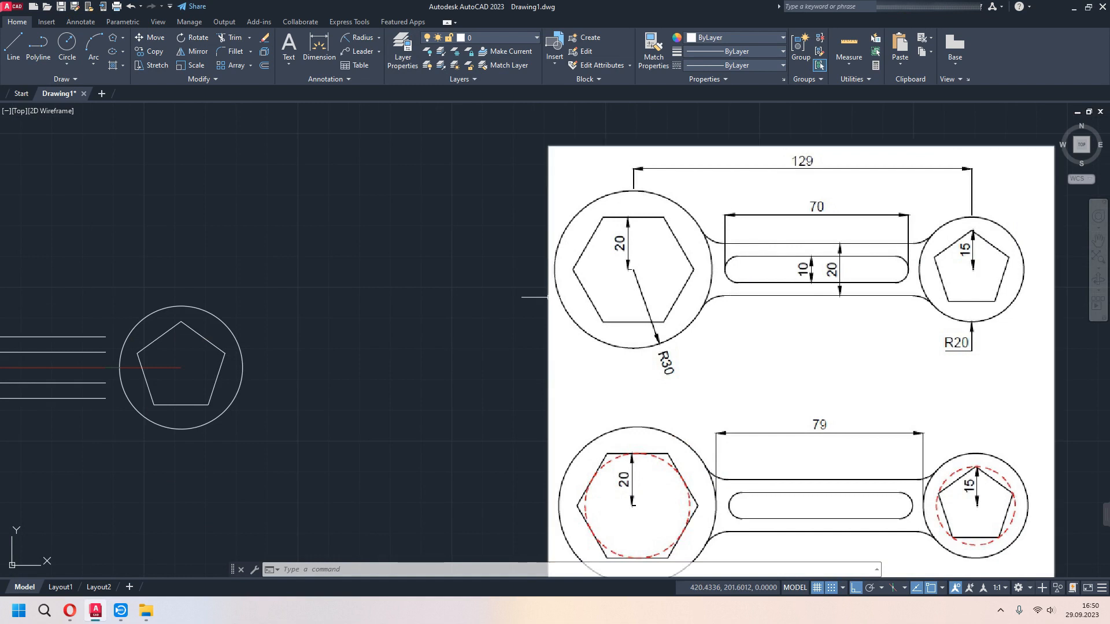
middle_click_drag(358, 331, 431, 327)
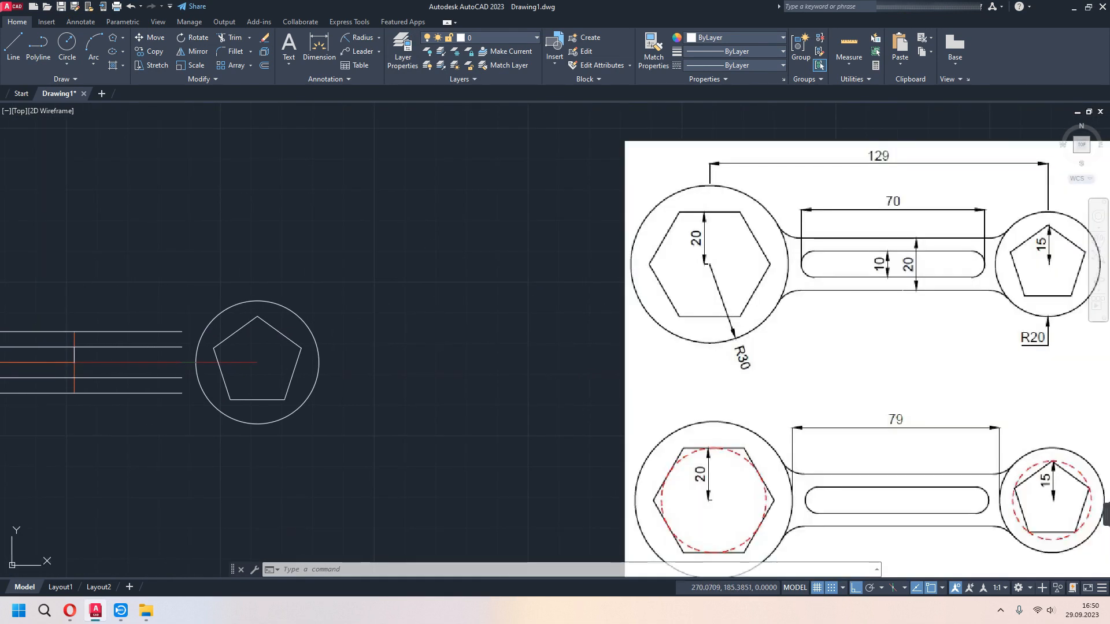
middle_click_drag(720, 338, 589, 309)
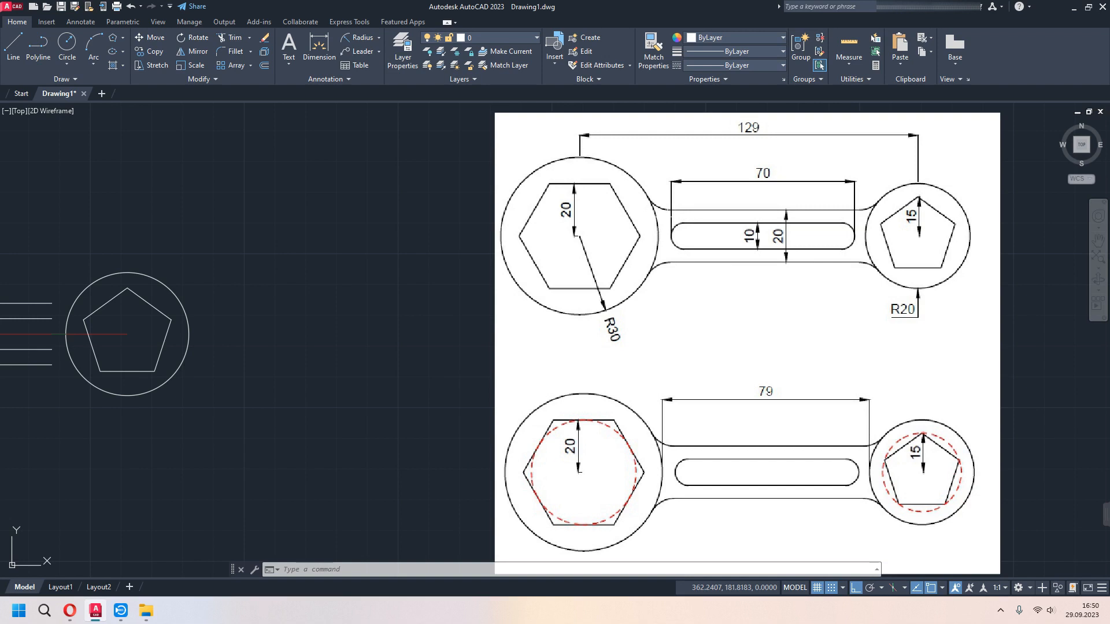
middle_click_drag(266, 328, 428, 327)
left_click(74, 39)
mouse_move(226, 309)
middle_mouse_down()
mouse_move(375, 306)
mouse_move(409, 322)
middle_mouse_up()
scroll(409, 329, "up", 2)
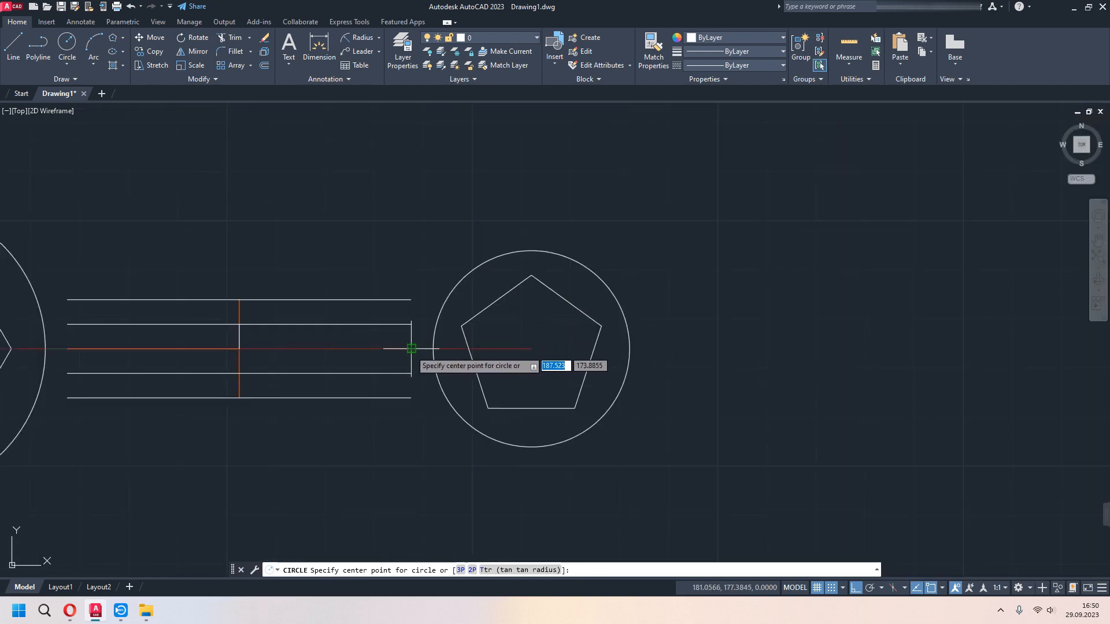
left_click(411, 349)
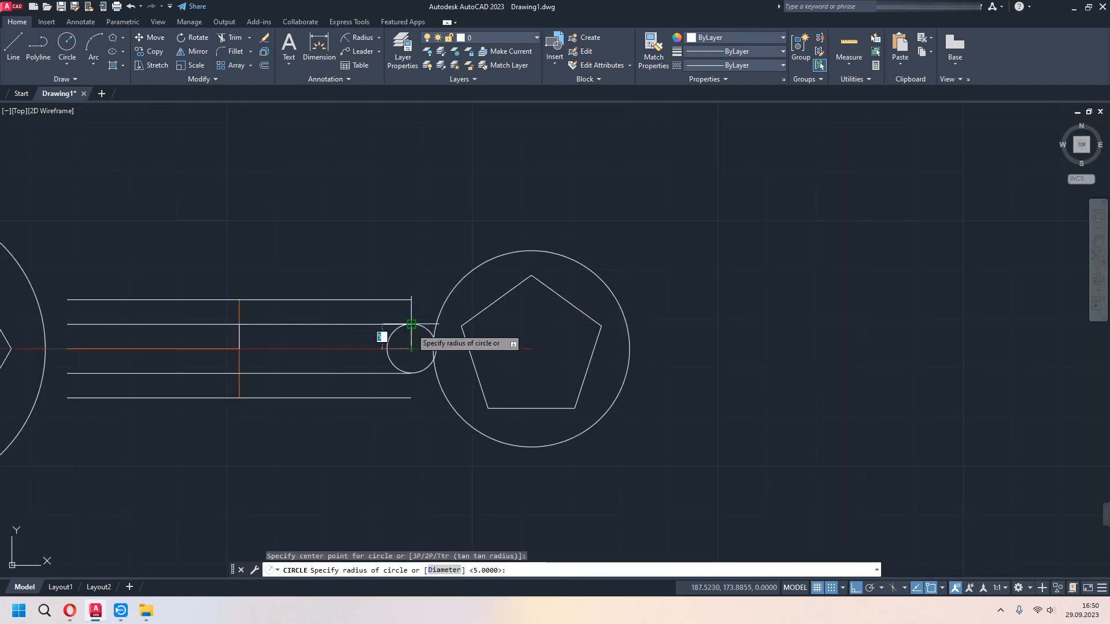
left_click(411, 324)
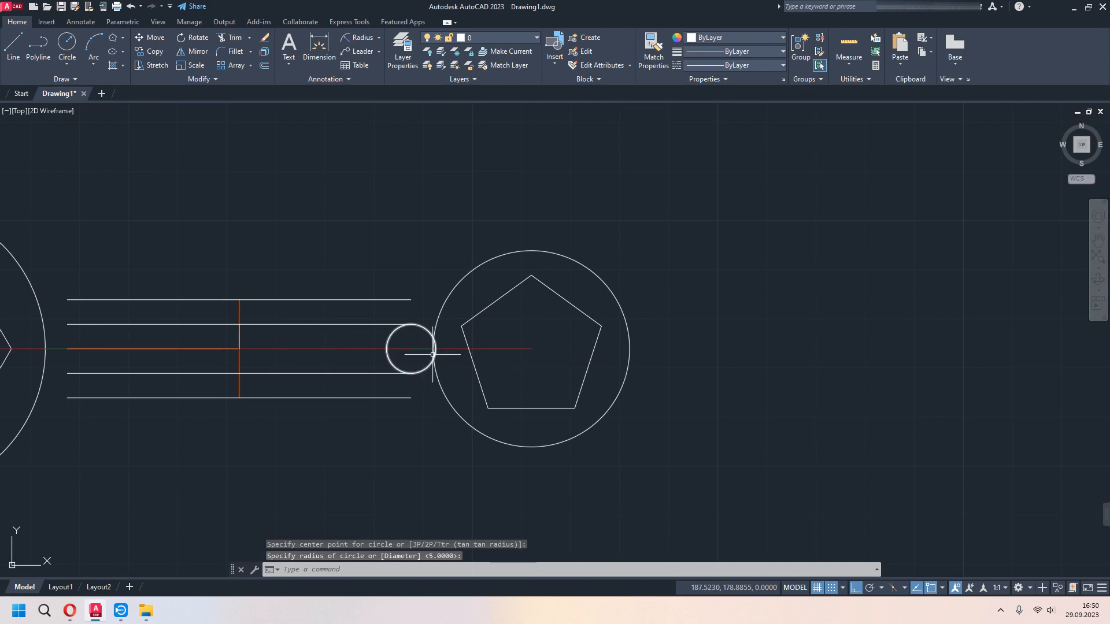
- Move the radius 5 circle by its centre 5 toward the hexagon, onto its own former quadrant point
left_click(427, 330)
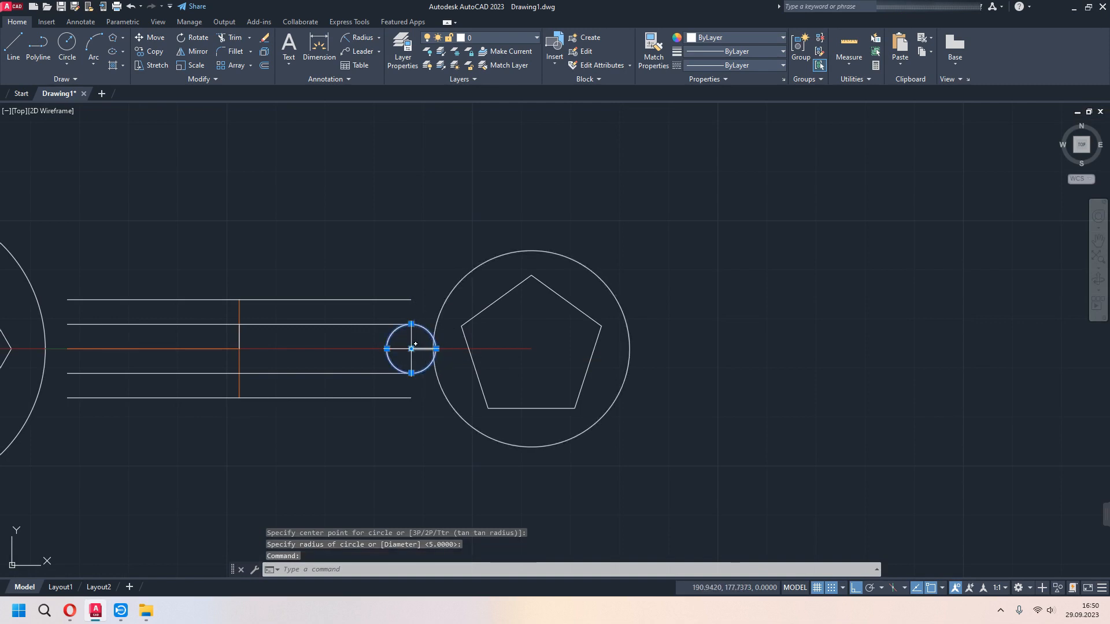
left_click(410, 349)
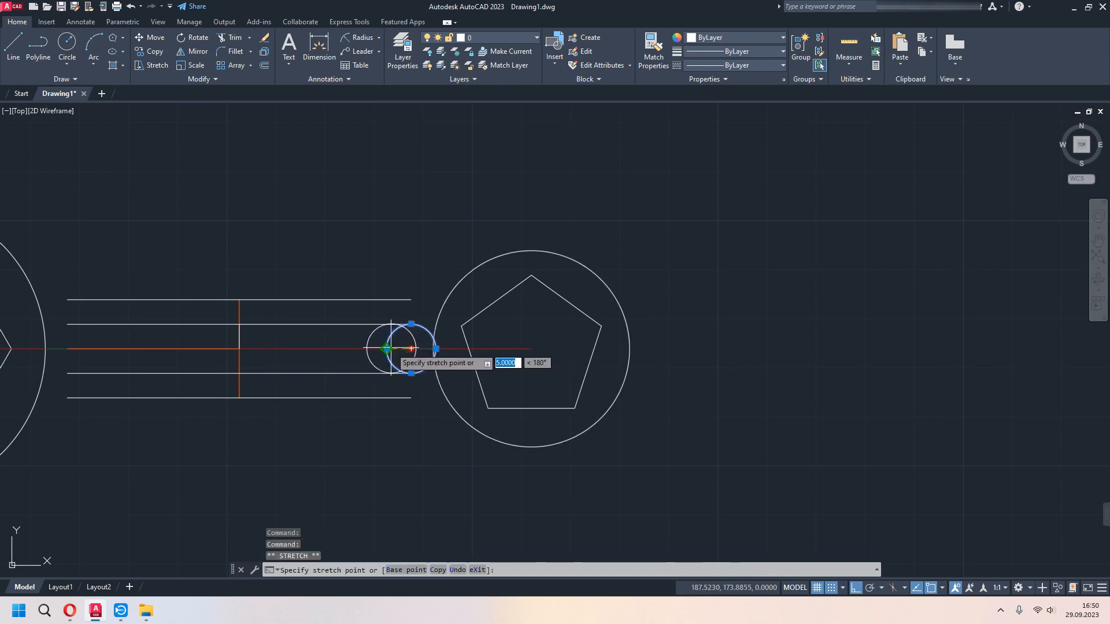
left_click(387, 348)
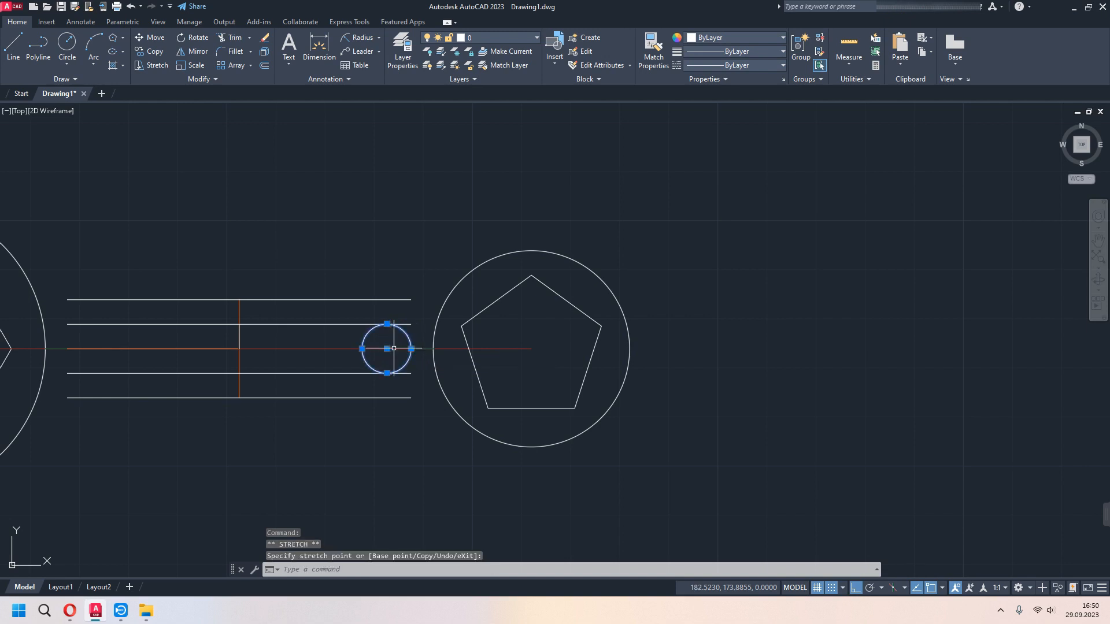
key("Escape")
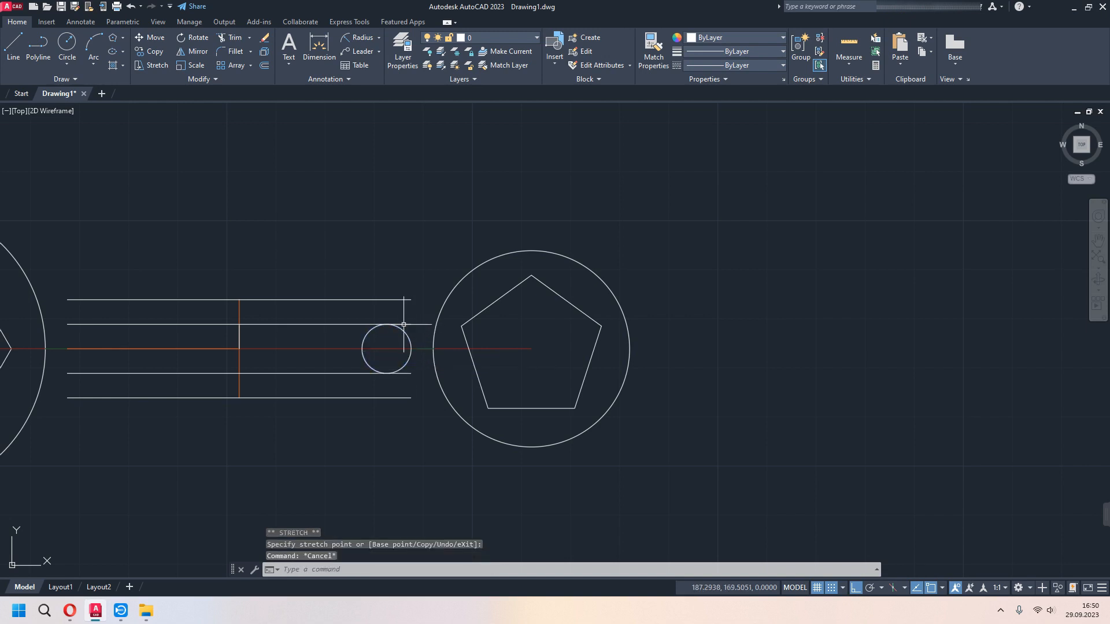
- Copy the radius 5 circle 60 toward the hexagon so its outer quadrant meets the centreline at the slot's hexagon-side end
type("CO")
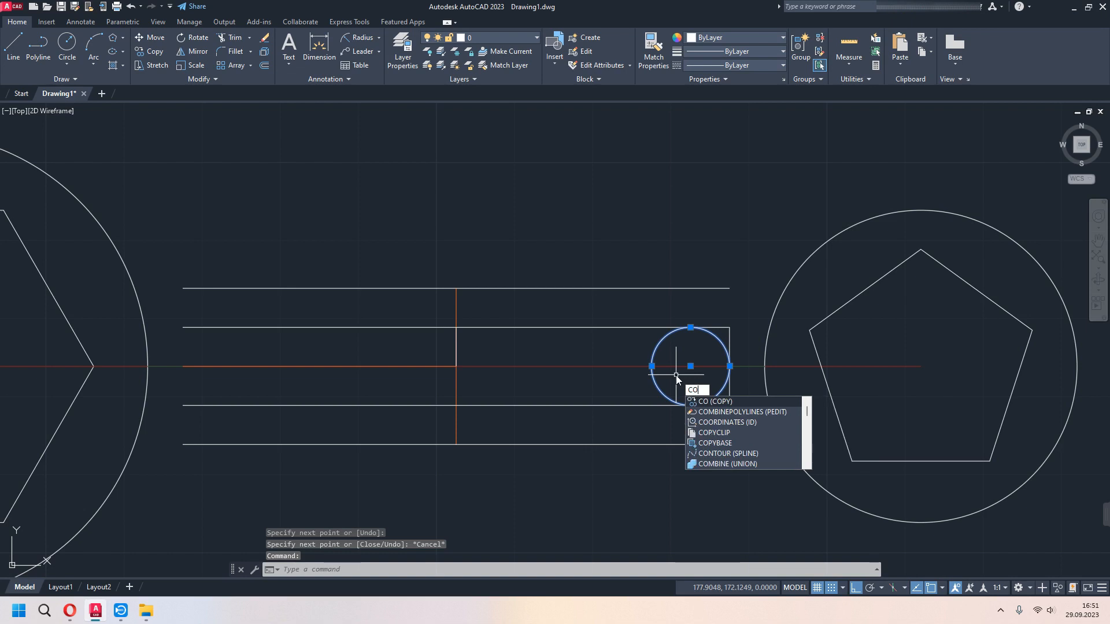
key("Return")
left_click(651, 365)
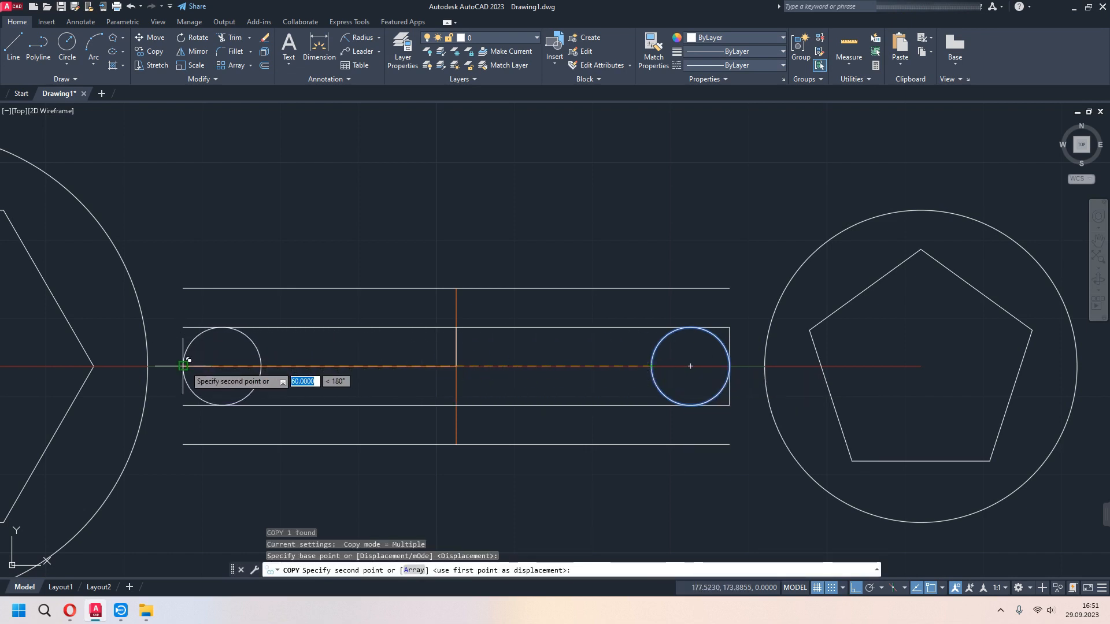
left_click(184, 365)
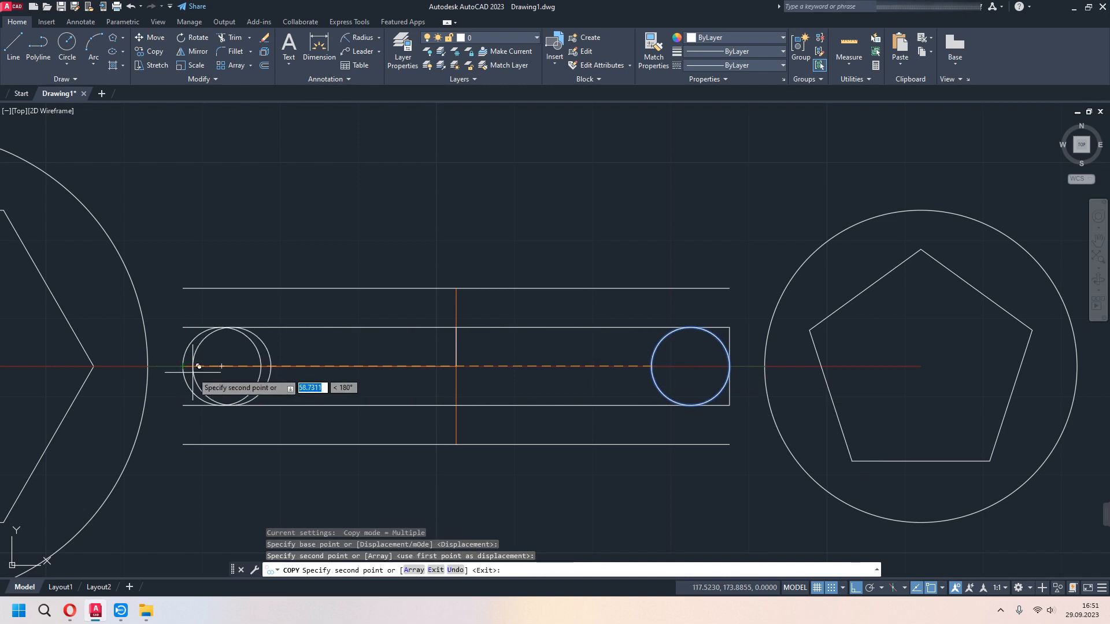
key("Escape")
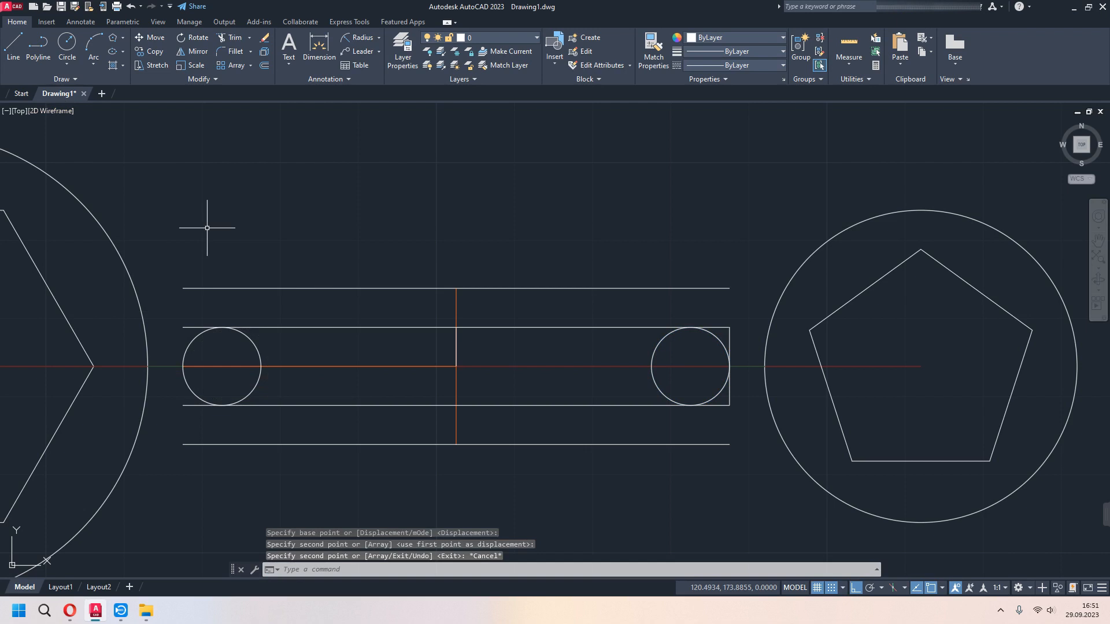
- Close the slot's hexagon-side end with vertical lines from the centreline to its upper edge and down to its lower edge
type("L")
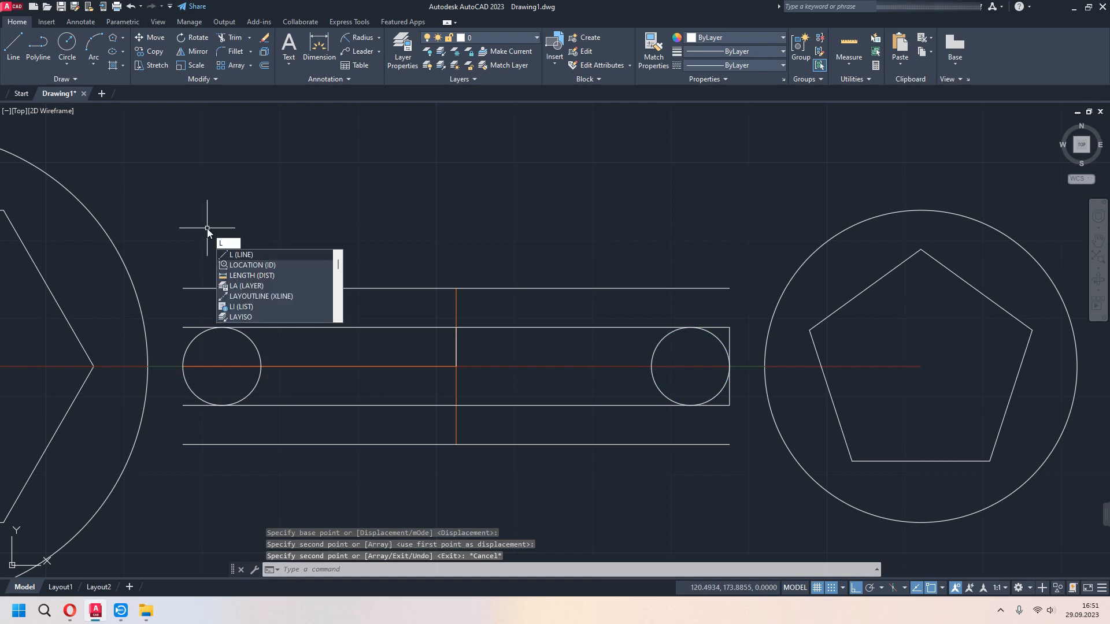
key("Return")
left_click(182, 365)
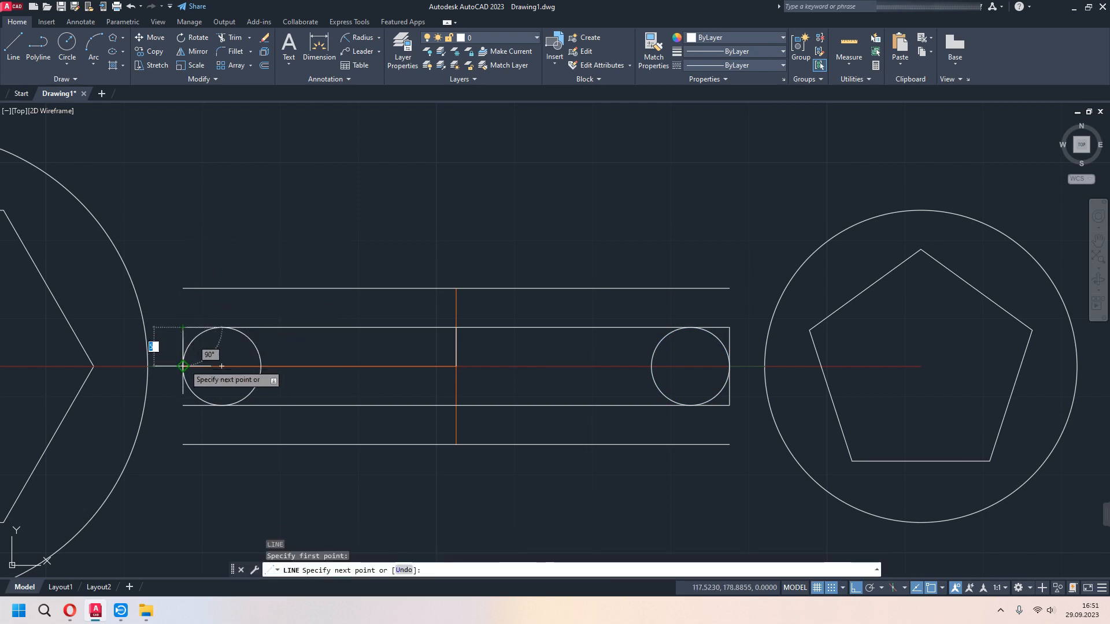
key("Return")
left_click(182, 405)
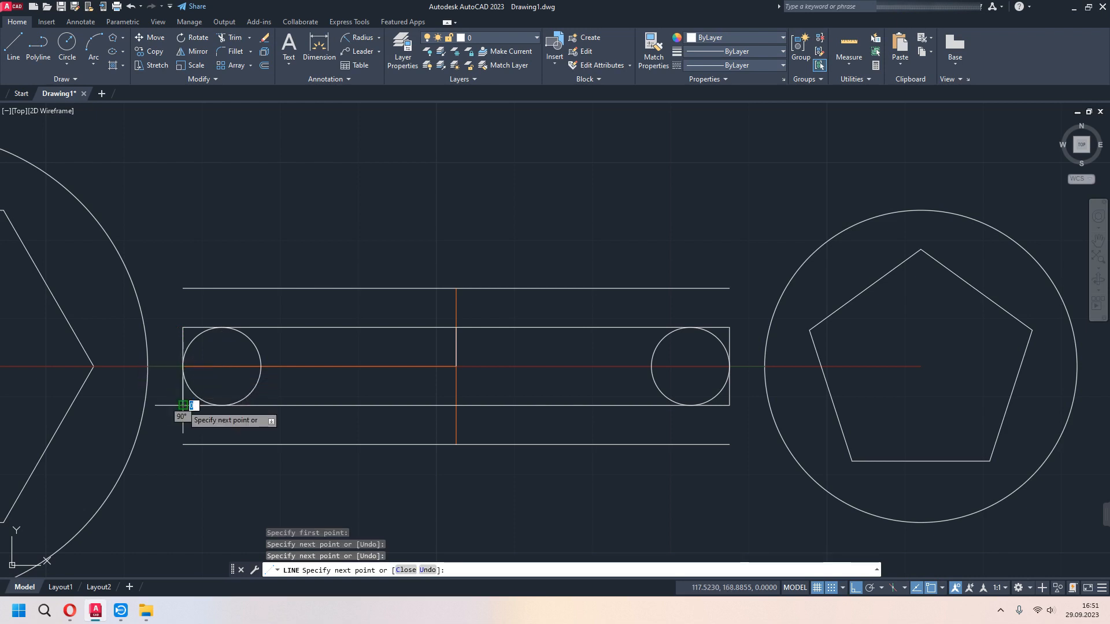
key("Escape")
- Trim away the square corners outside the small circle at the slot's pentagon-side end
middle_click_drag(643, 412, 511, 369)
scroll(511, 369, "down", 1)
scroll(587, 366, "down", 4)
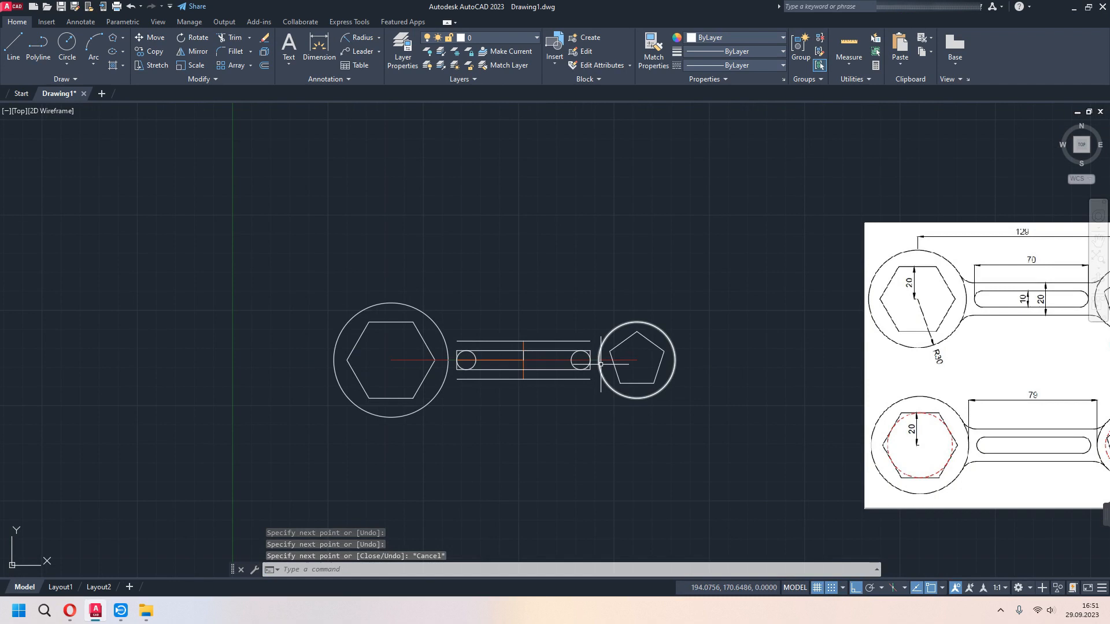
scroll(601, 365, "up", 4)
type("tr")
key("Return")
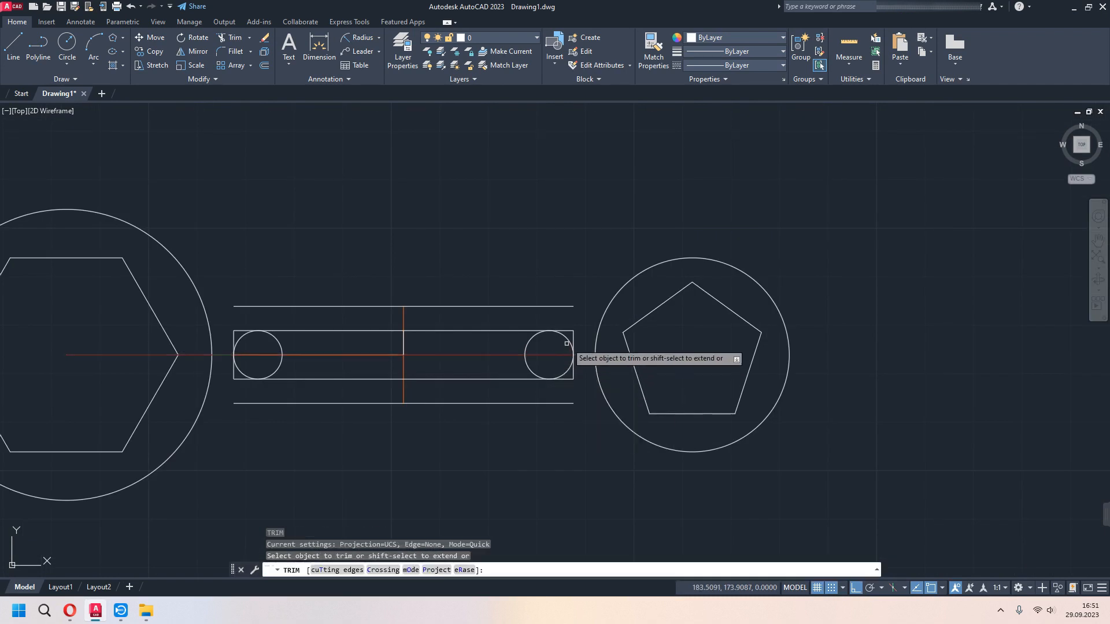
left_click(576, 327)
left_click(570, 331)
left_click(577, 335)
left_click(569, 333)
left_click(567, 379)
left_click(573, 374)
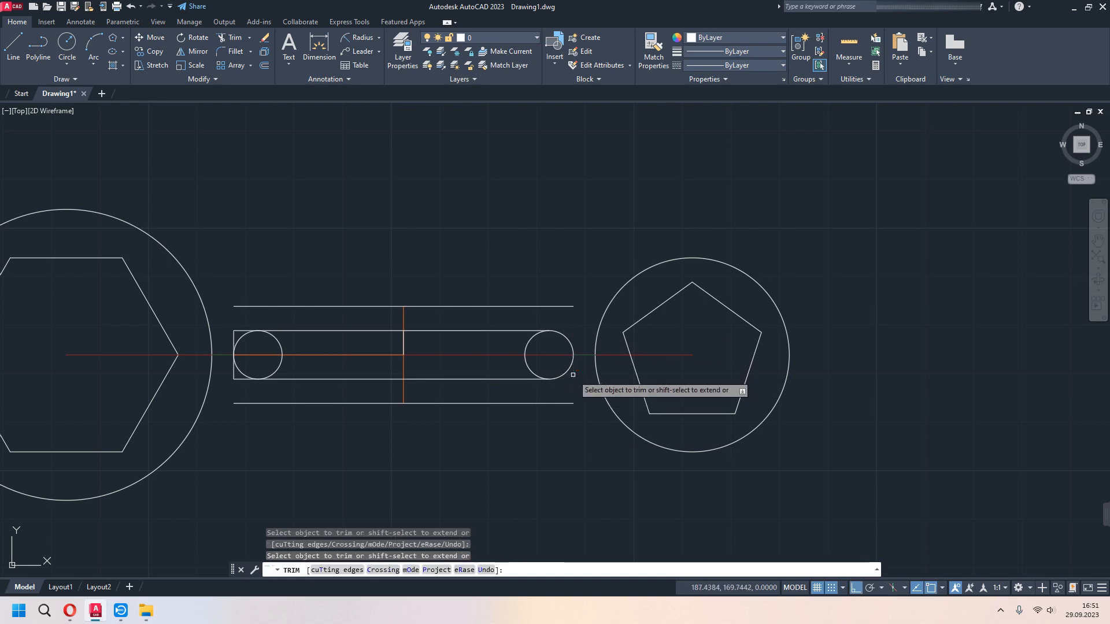
- Trim the inner halves of both small circles and the square corners at the slot's hexagon-side end
left_click(528, 341)
left_click(280, 349)
left_click(241, 331)
left_click(234, 335)
left_click(232, 374)
left_click(238, 379)
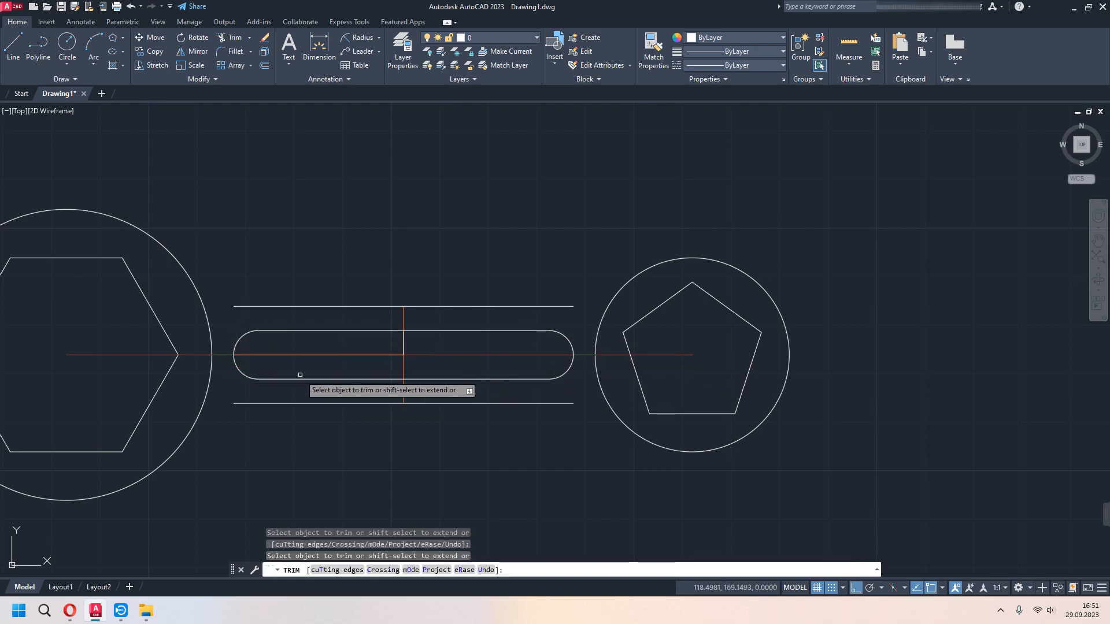
key("Escape")
- Fillet the handle's upper and lower lines to the circle around the hexagon with radius 5
scroll(353, 361, "down", 4)
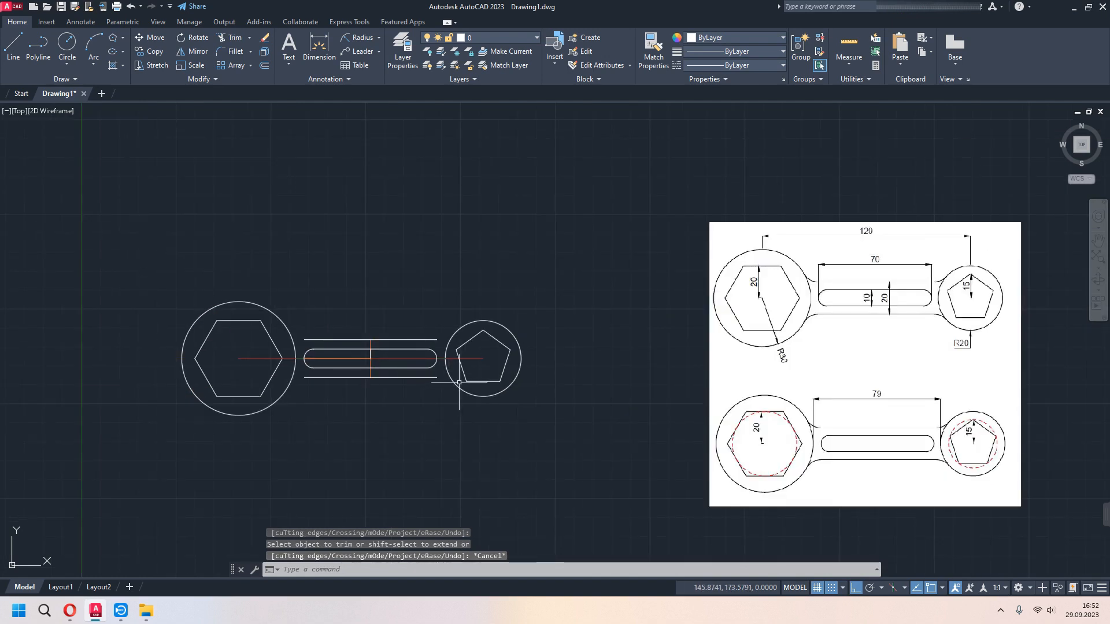
scroll(904, 344, "up", 2)
mouse_move(376, 439)
middle_mouse_down()
mouse_move(422, 449)
mouse_move(587, 438)
middle_mouse_up()
middle_click_drag(250, 327, 367, 321)
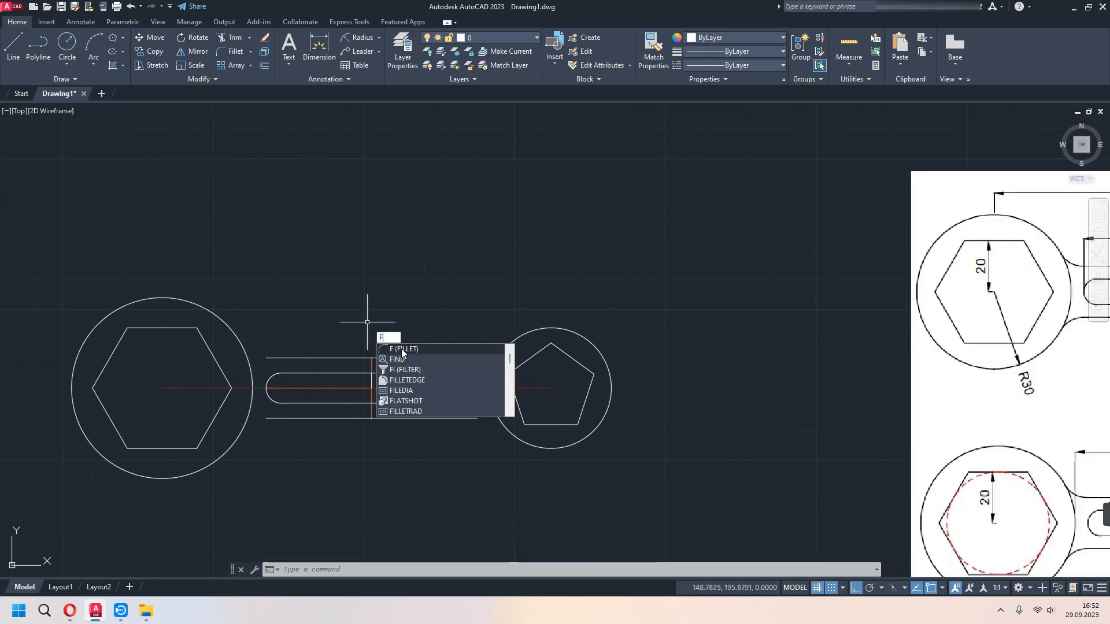
left_click(402, 350)
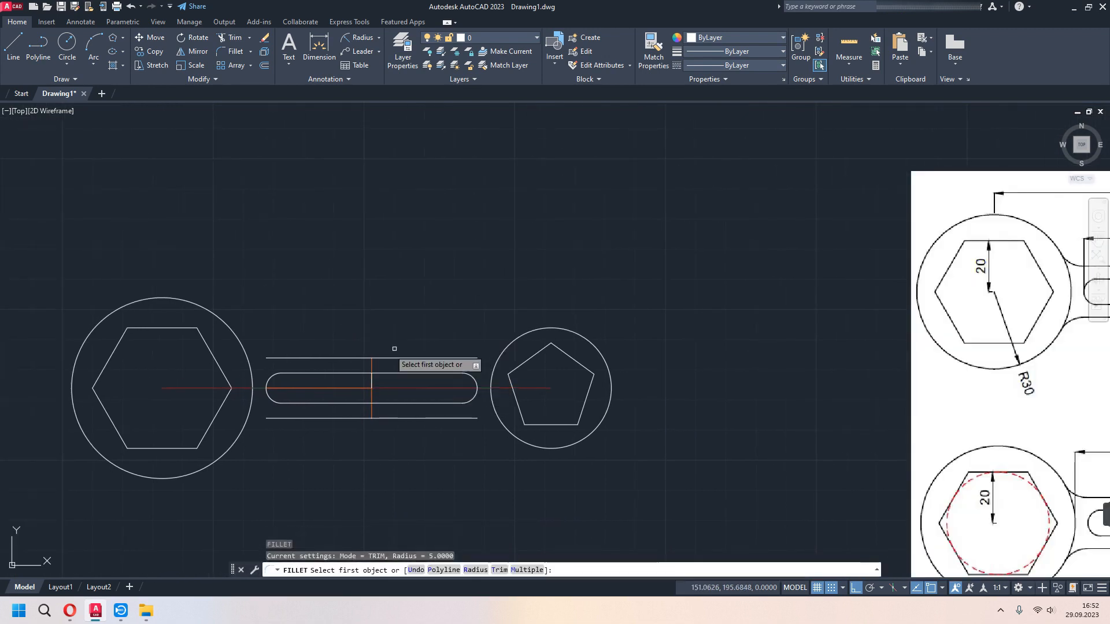
left_click(269, 357)
left_click(237, 332)
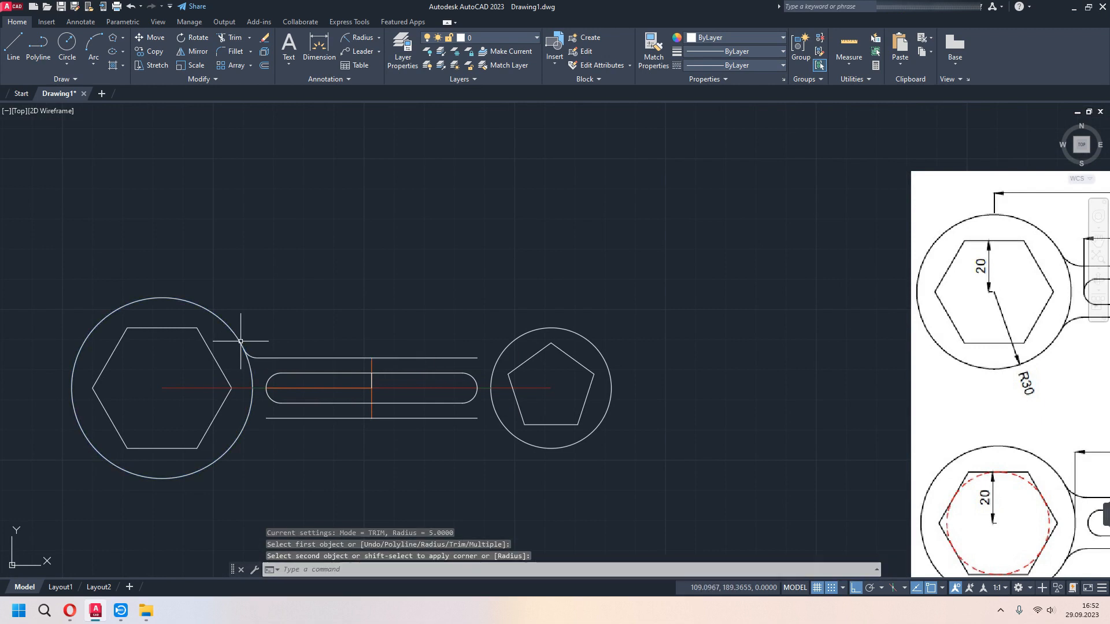
key("Return")
left_click(267, 418)
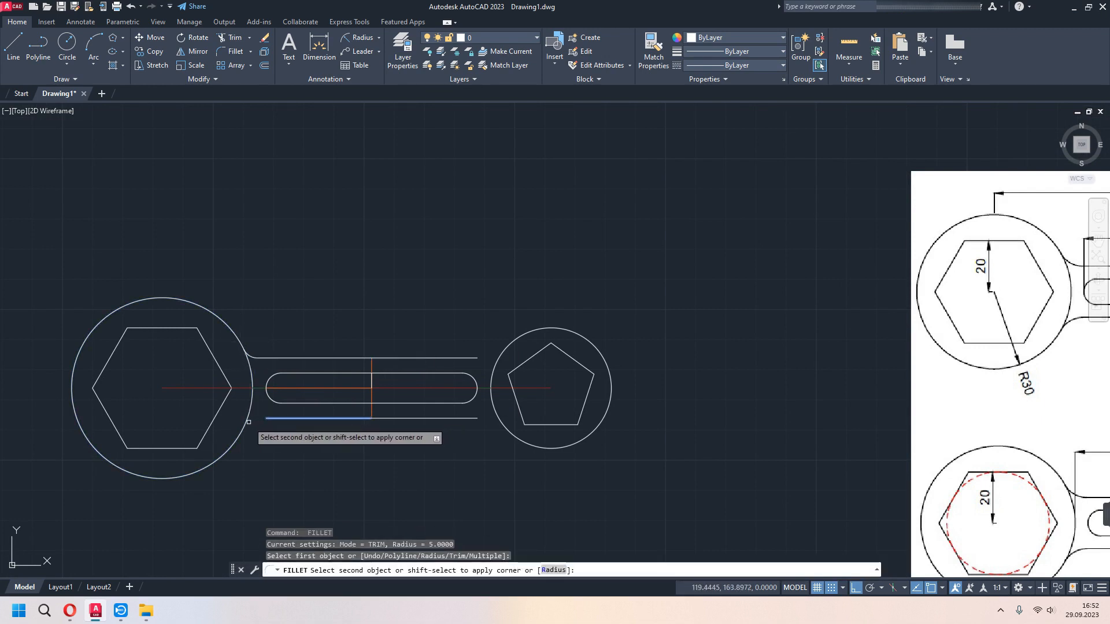
left_click(248, 422)
- Fillet the handle's upper and lower lines to the circle around the pentagon with radius 5
key("Return")
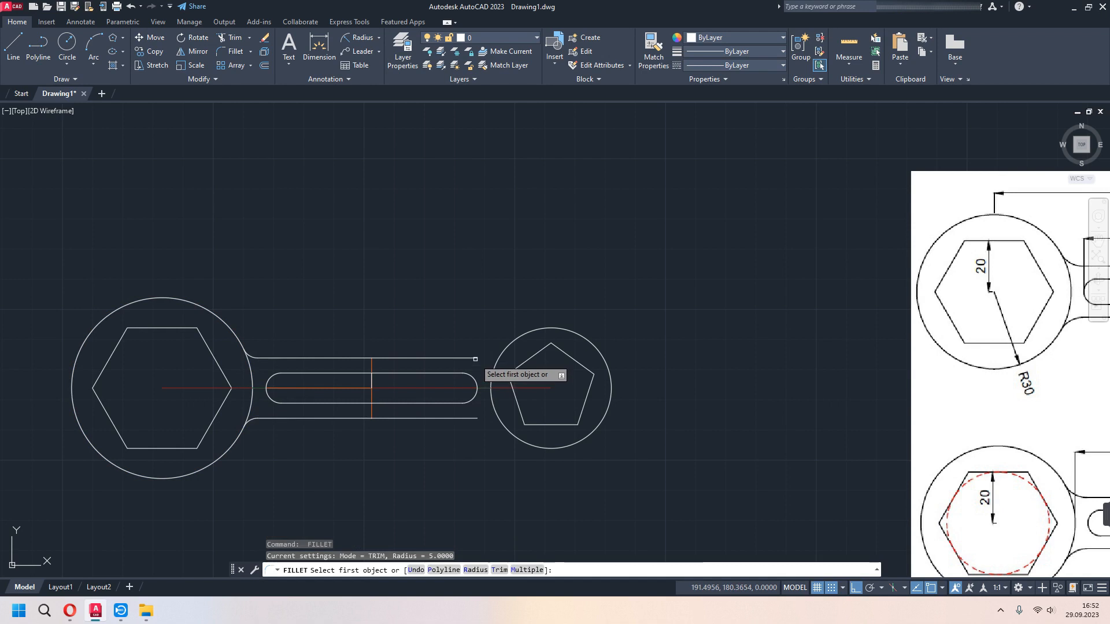
left_click(475, 359)
left_click(508, 346)
key("Return")
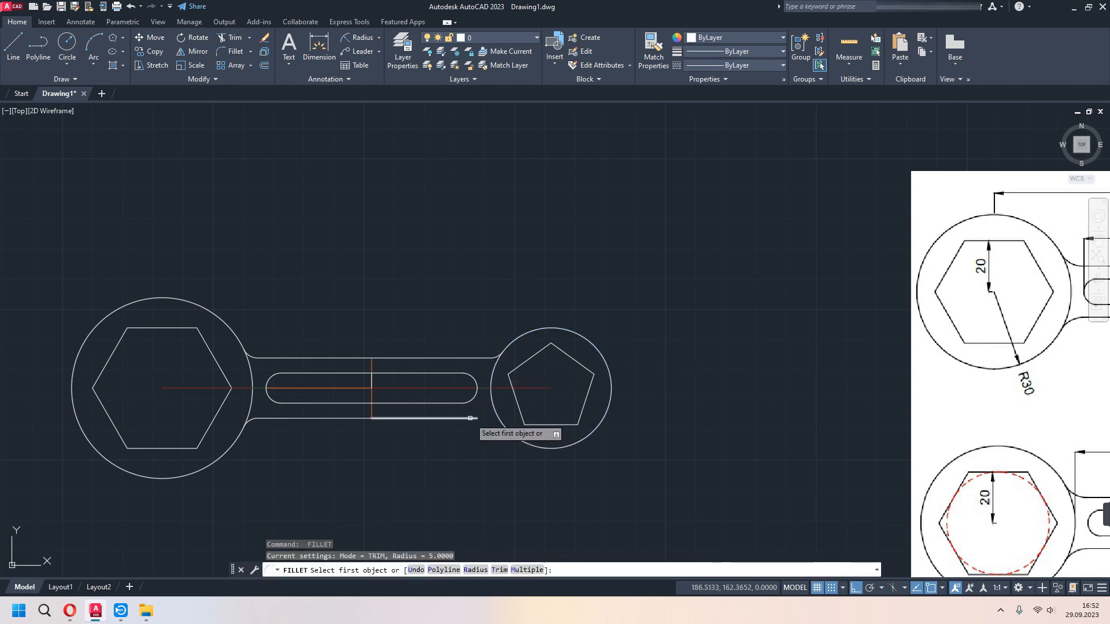
left_click(469, 417)
left_click(509, 432)
- Delete the centreline and the other construction lines crossing the middle of the handle
scroll(491, 462, "down", 3)
middle_click_drag(471, 453, 515, 386)
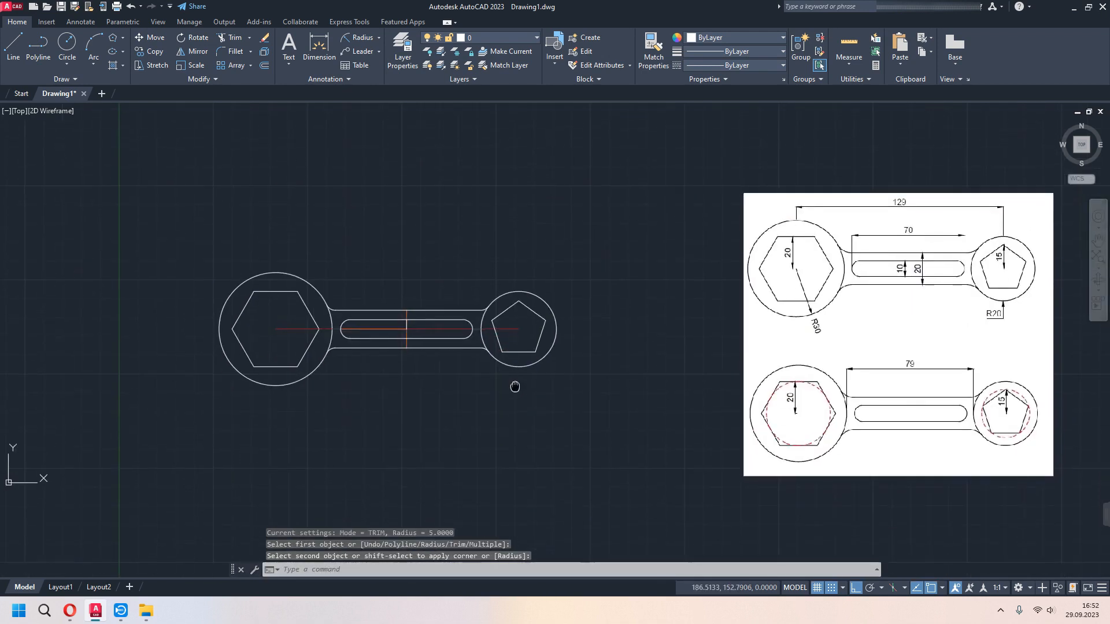
scroll(449, 374, "up", 2)
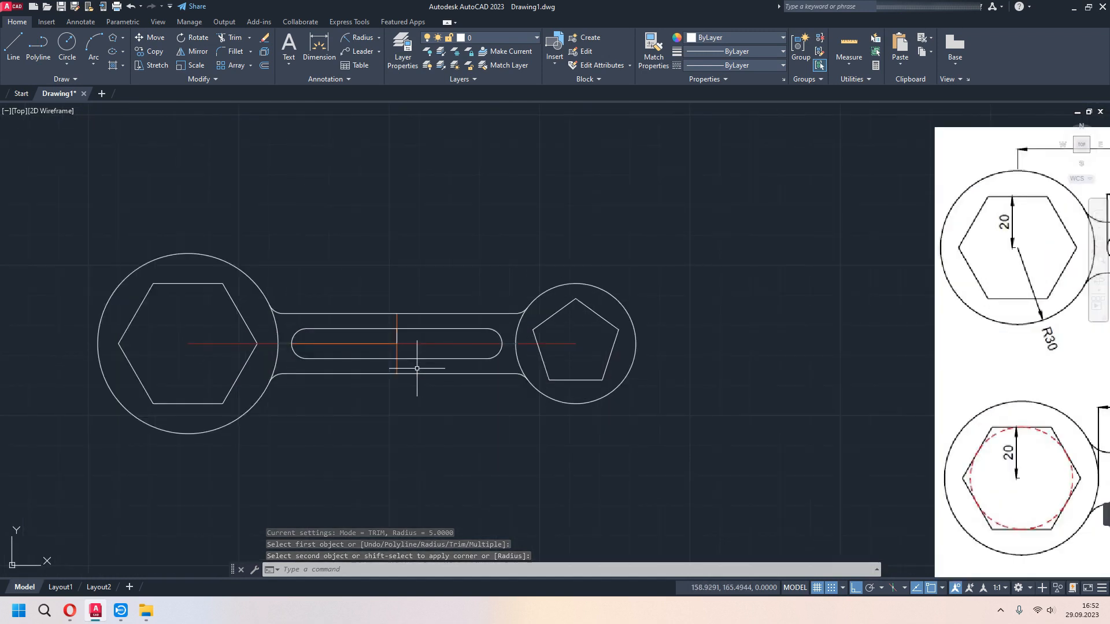
left_click(411, 319)
left_click(383, 347)
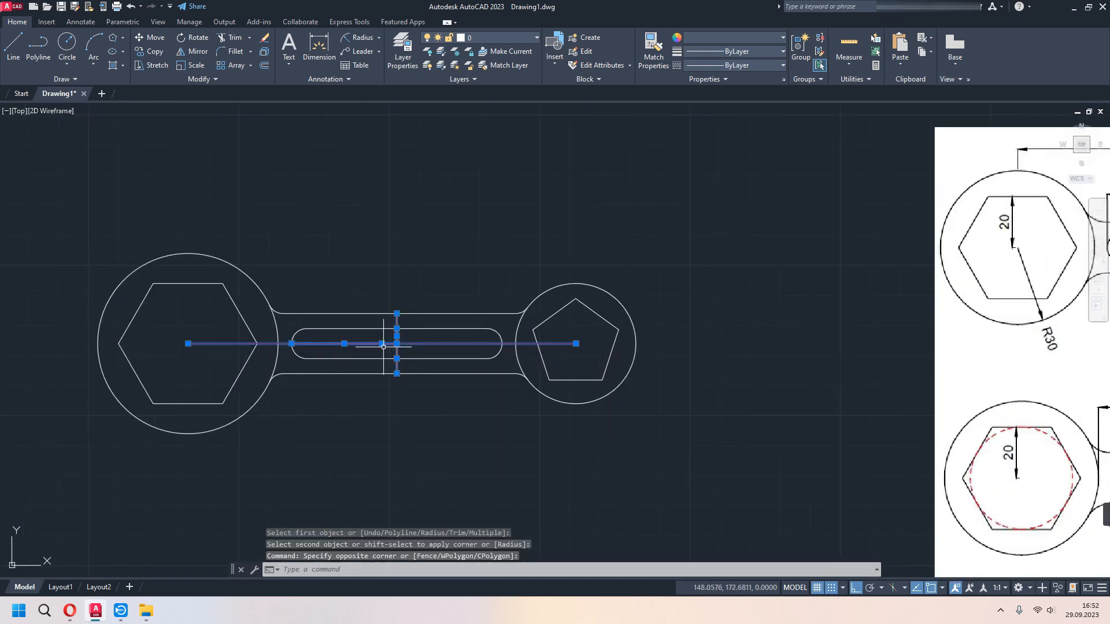
key("Delete")
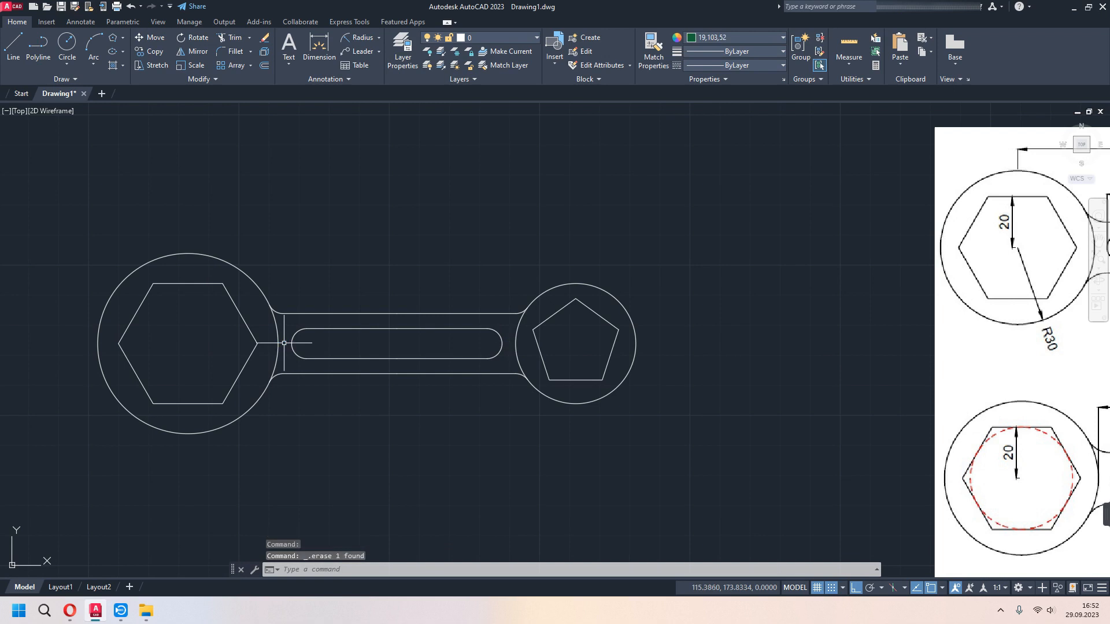
- Add a vertical dimension from the hexagon's centre to the midpoint of its top edge
scroll(284, 343, "down", 2)
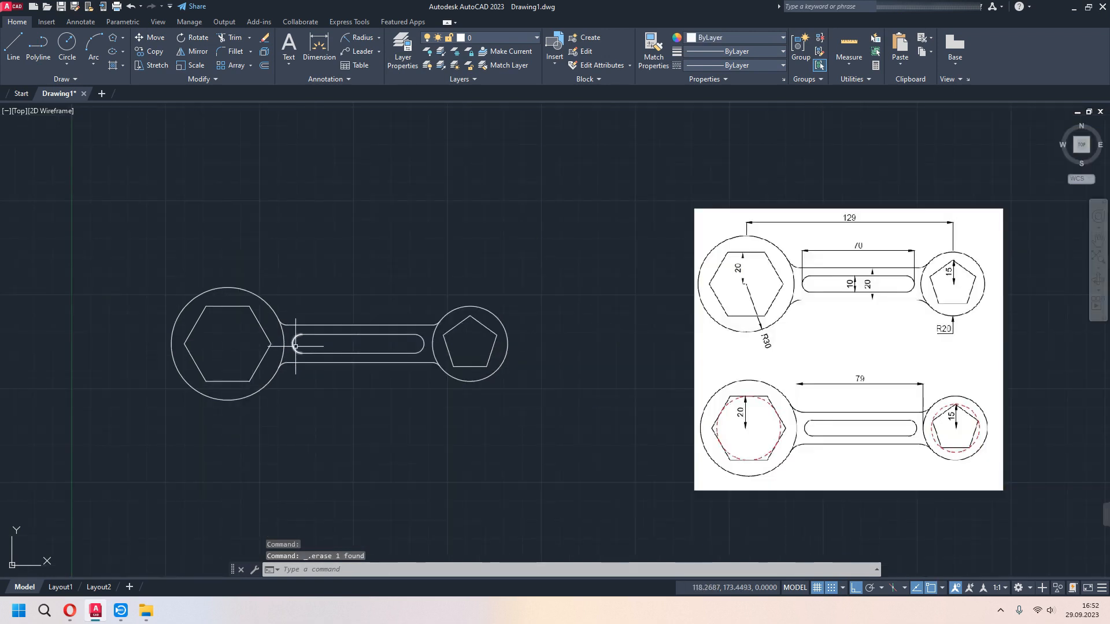
left_click(319, 46)
scroll(255, 371, "up", 2)
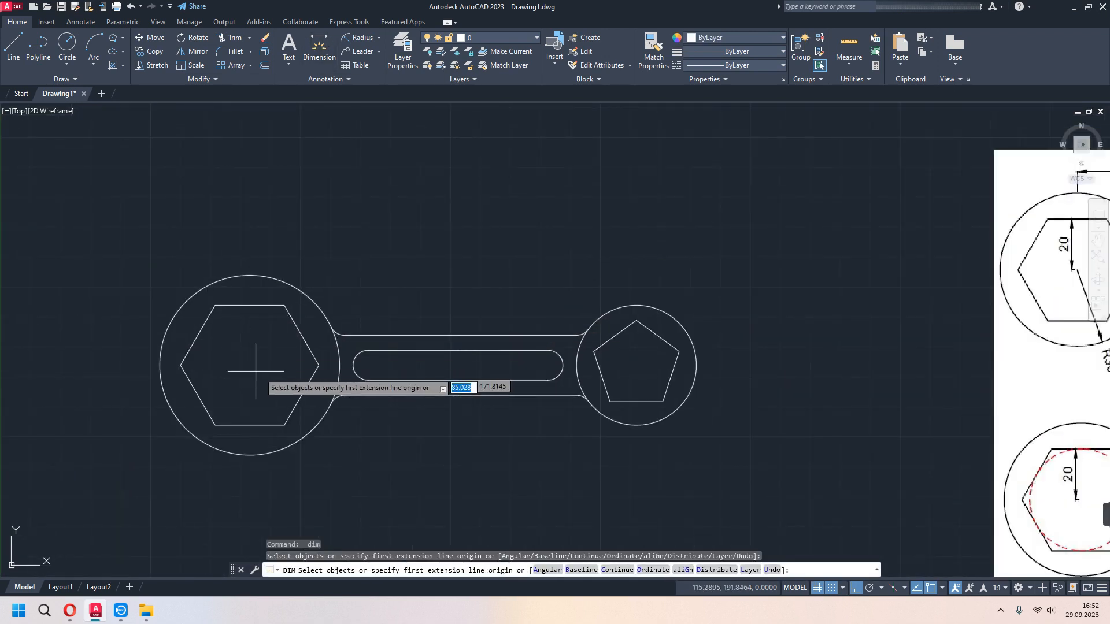
left_click(249, 364)
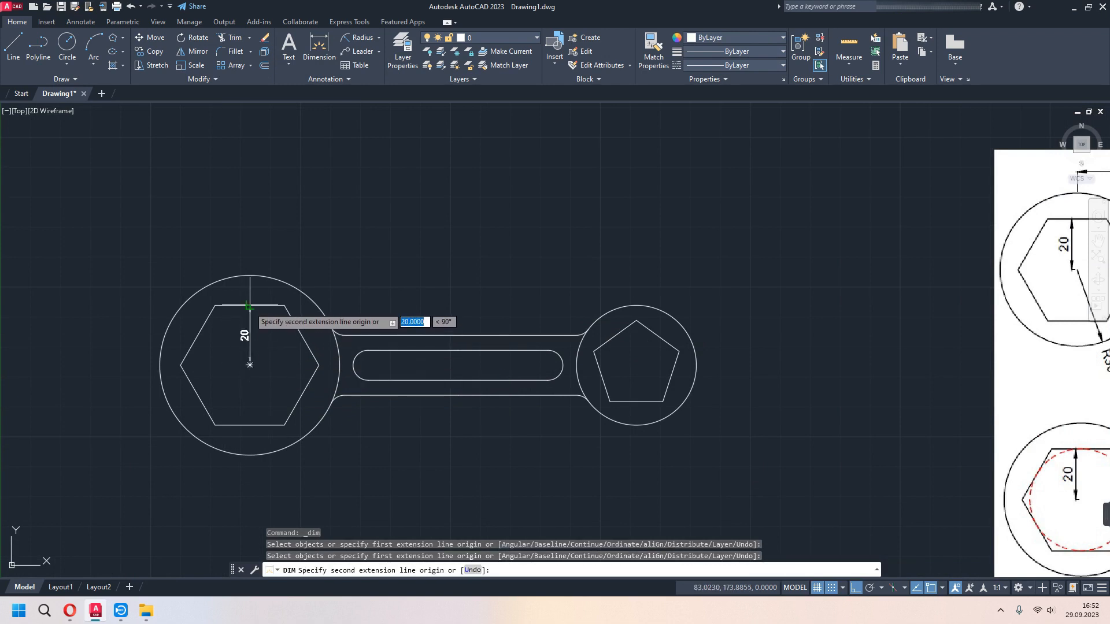
left_click(250, 304)
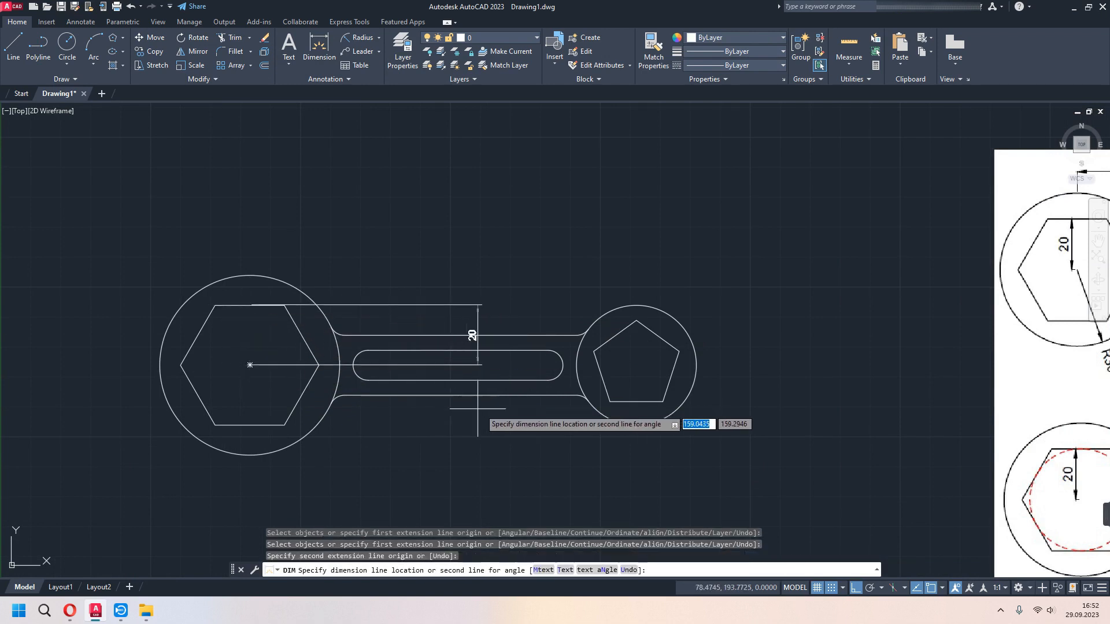
- Add a vertical dimension from the pentagon's top vertex to its centre
scroll(478, 409, "down", 2)
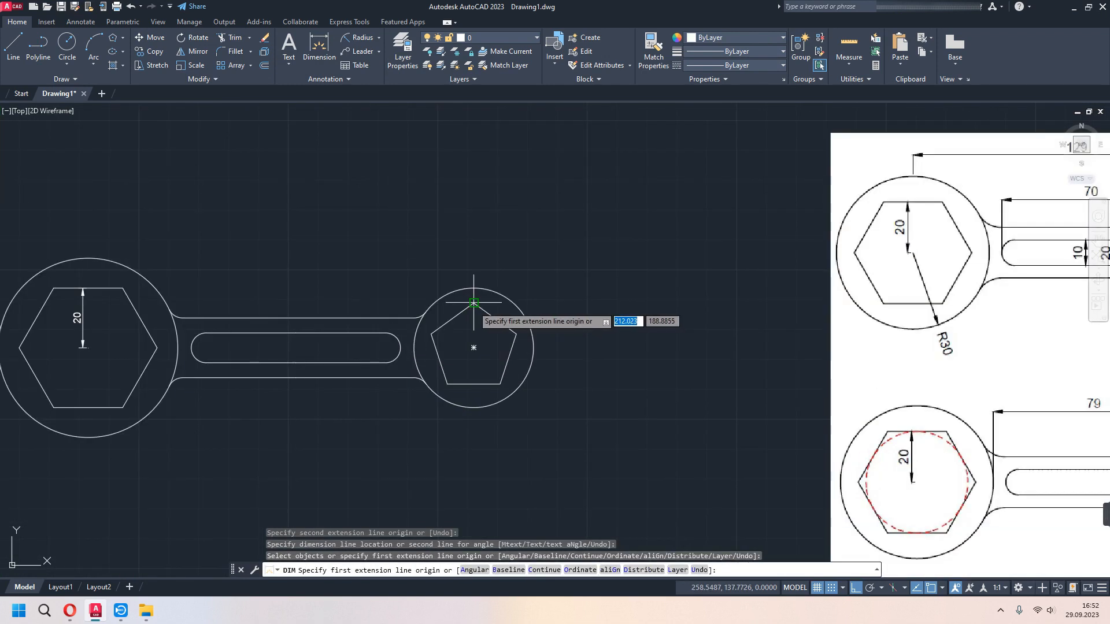
left_click(473, 303)
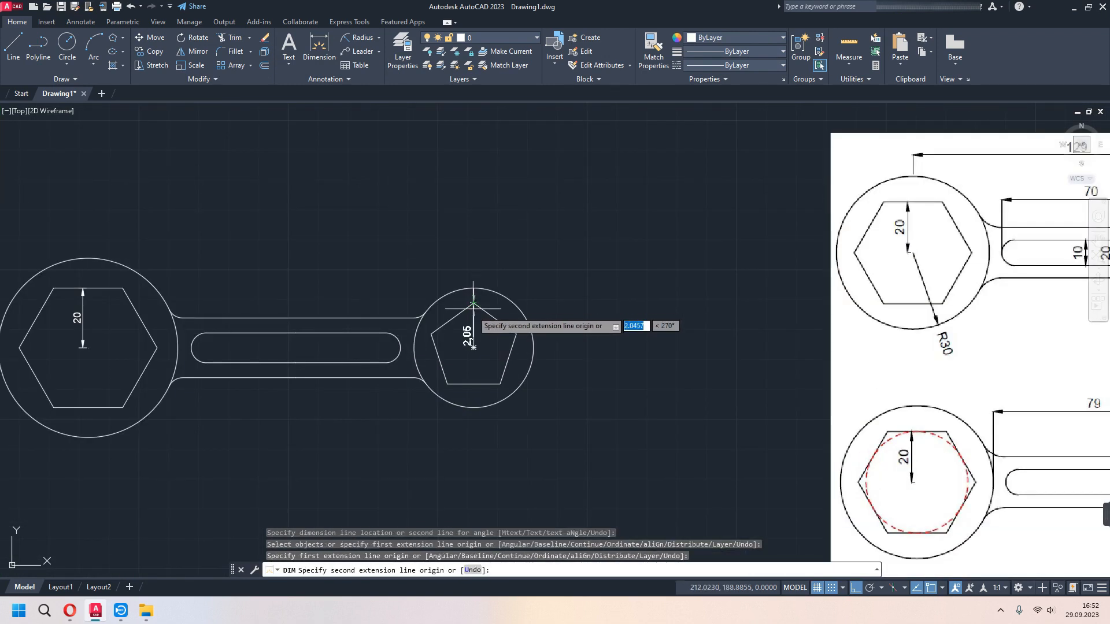
left_click(474, 348)
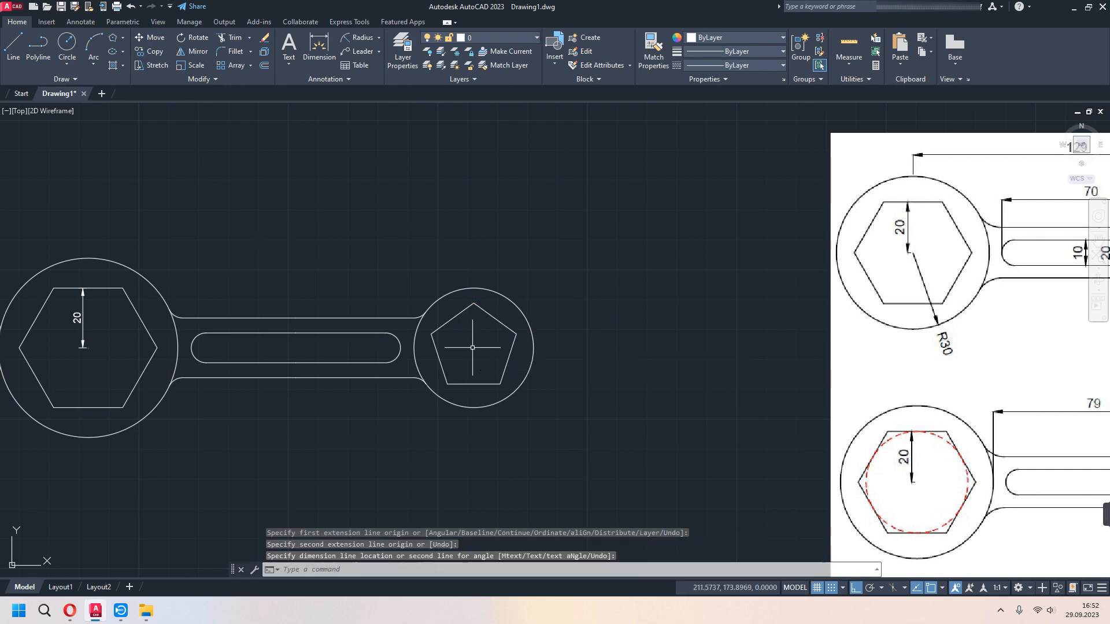